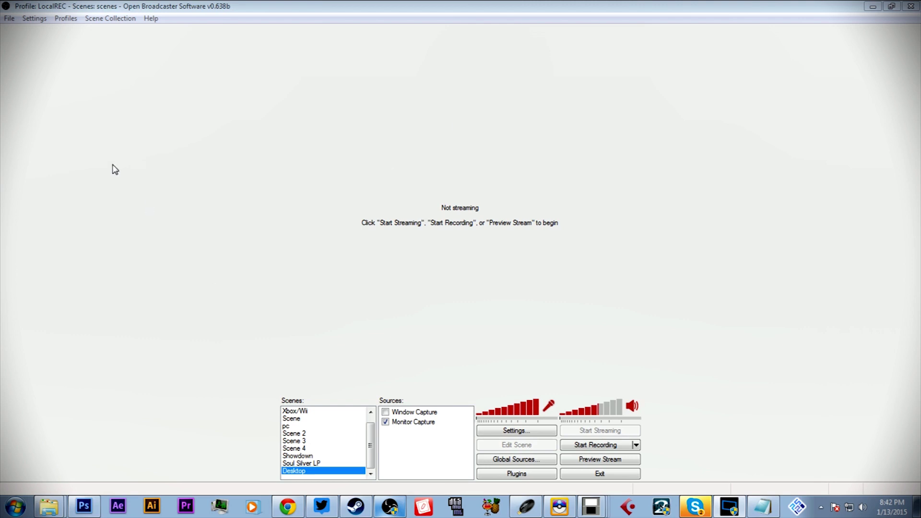
Save the current scene configuration
left_click(10, 20)
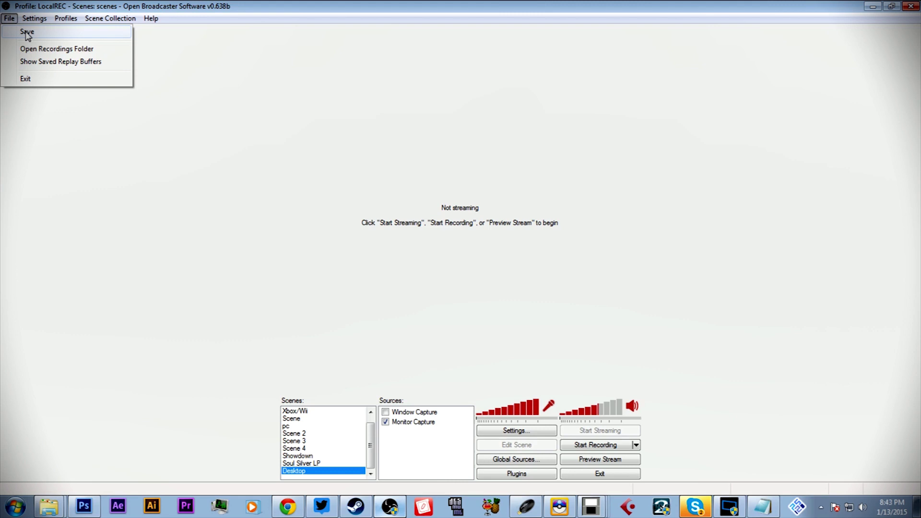
left_click(26, 33)
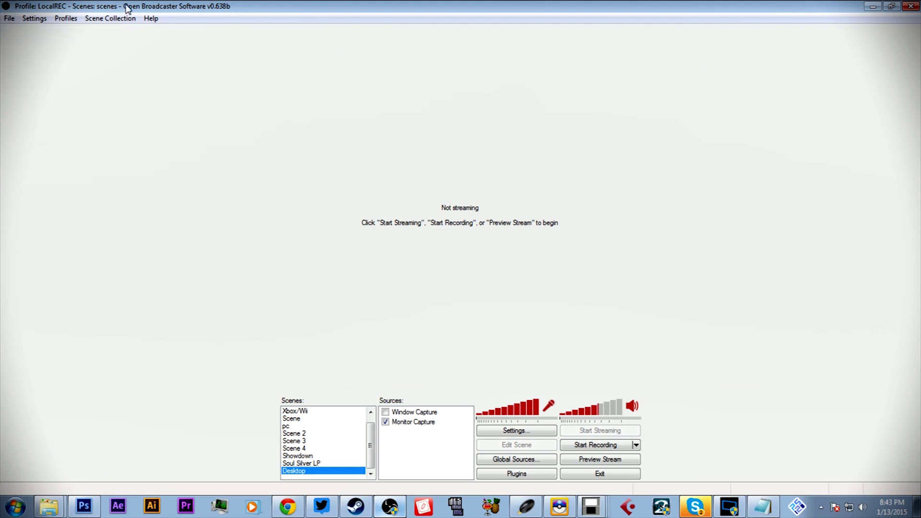
left_click(9, 18)
left_click(25, 32)
Open the configuration folder to view its files, including scenes.xconfig, and return to the main window
left_click(9, 18)
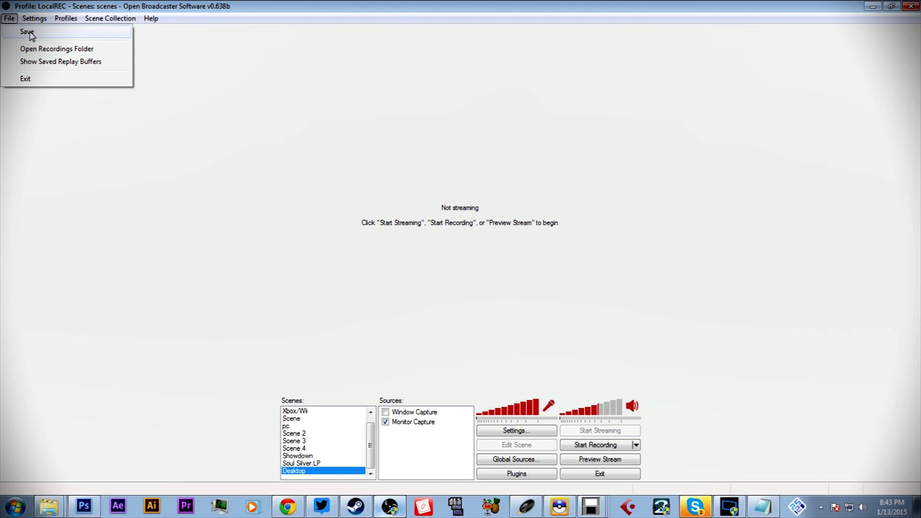
mouse_move(31, 20)
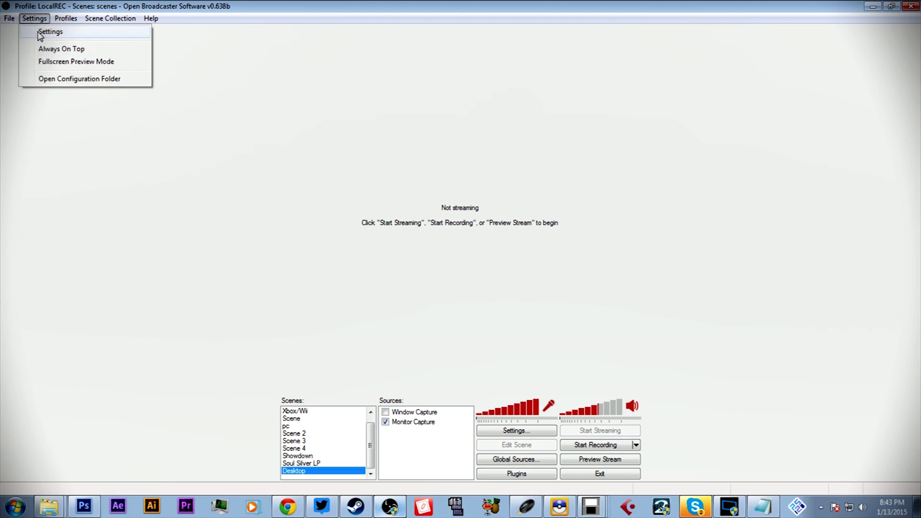
left_click(77, 78)
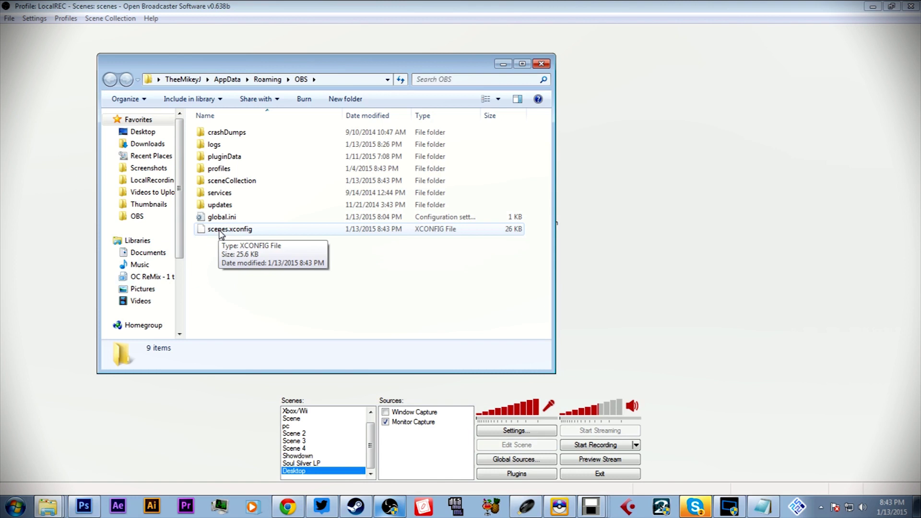
left_click(715, 189)
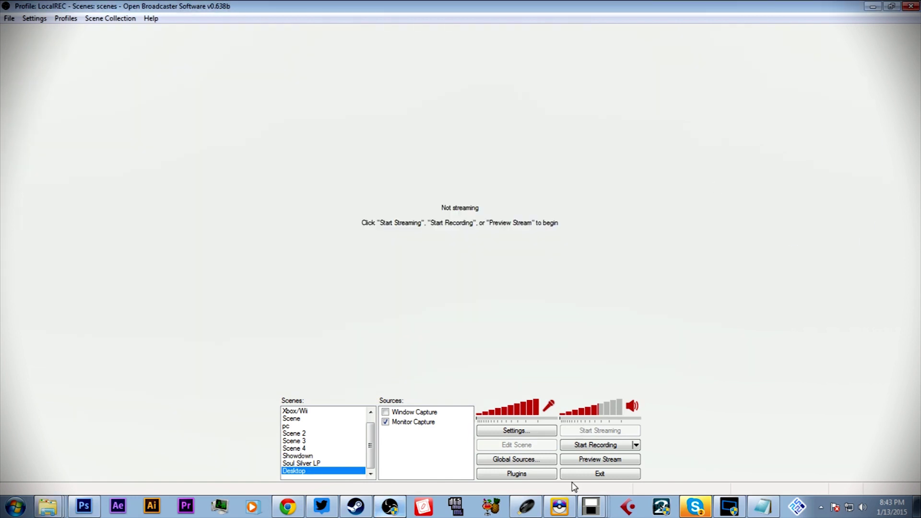
Preview the stream and switch through the scenes from Soul Silver LP up to Xbox/Wii, ending by stopping the preview
left_click(595, 461)
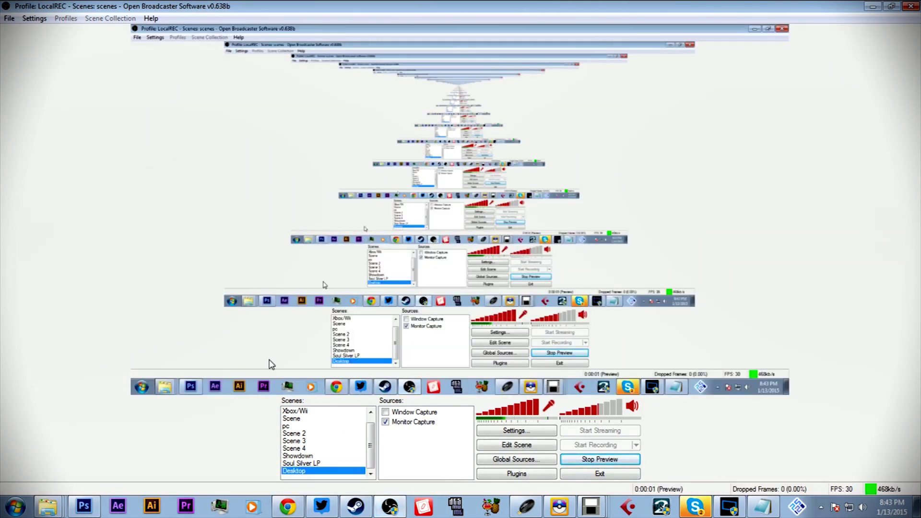
left_click(300, 463)
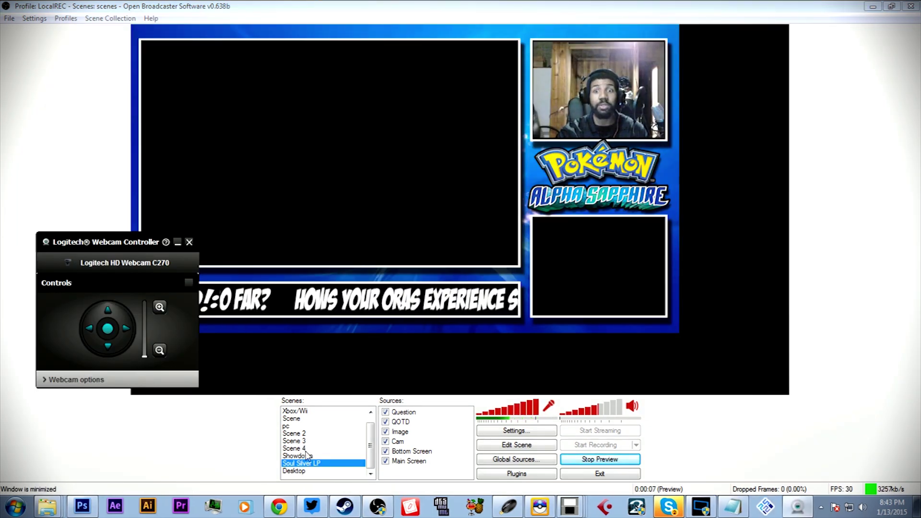
left_click(300, 449)
left_click(300, 455)
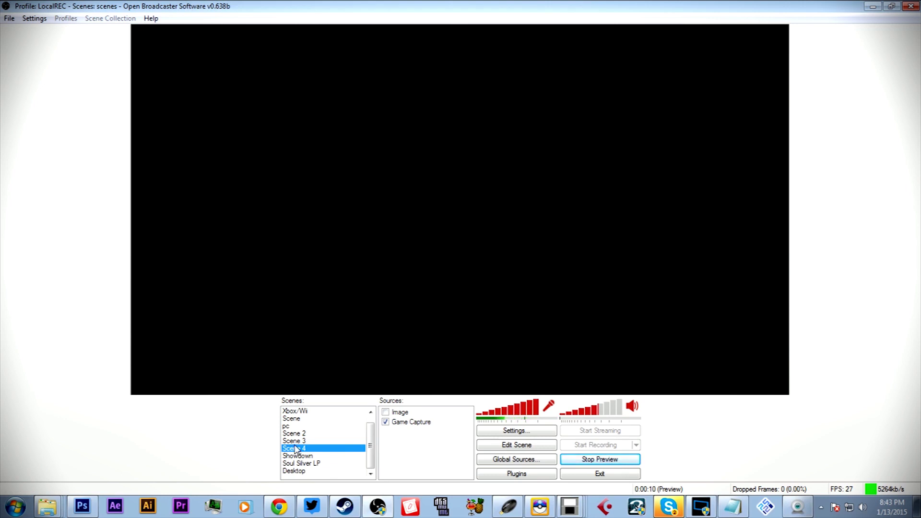
left_click(295, 440)
left_click(288, 433)
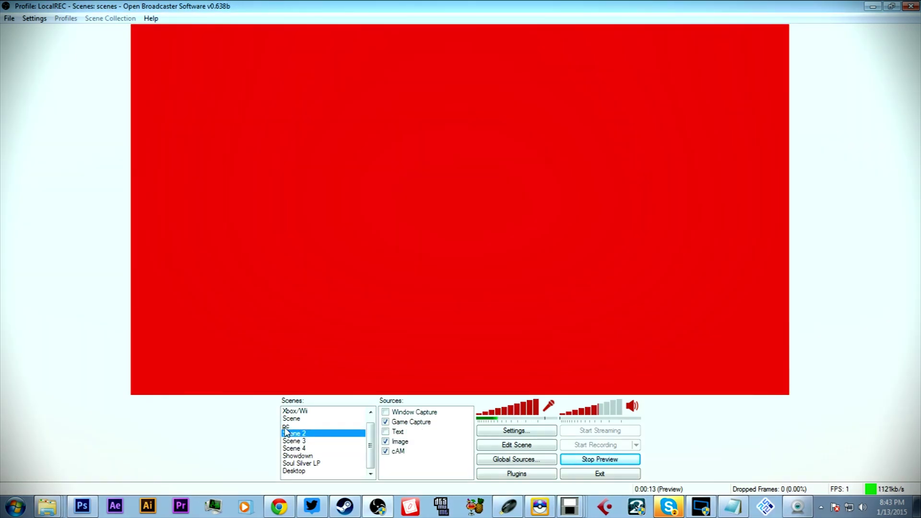
left_click(287, 425)
left_click(290, 418)
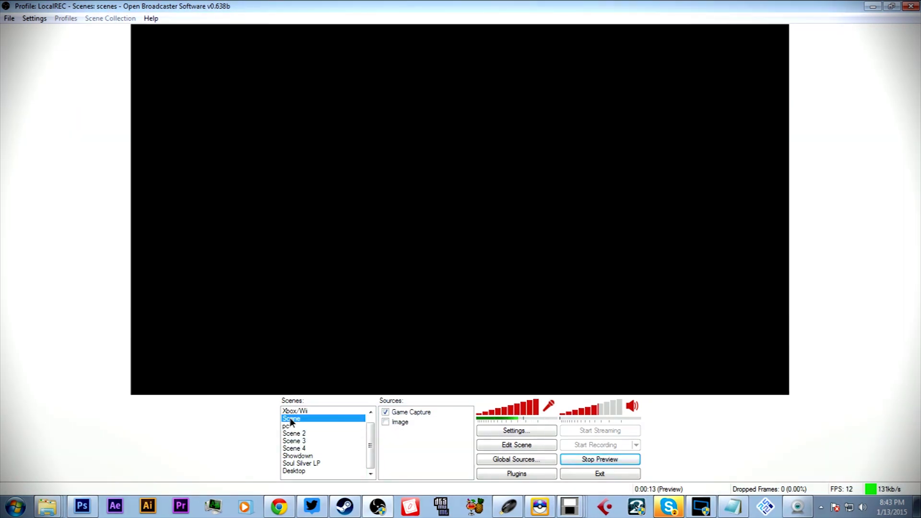
left_click(292, 411)
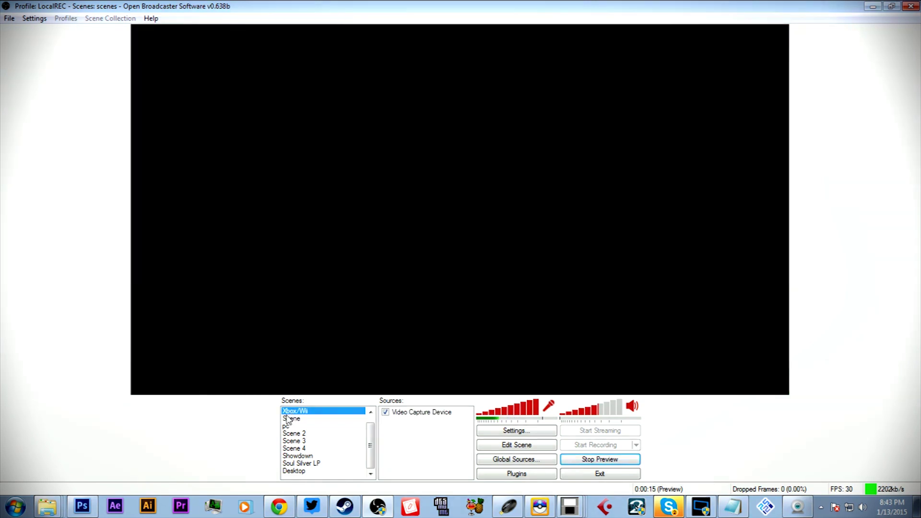
left_click(580, 460)
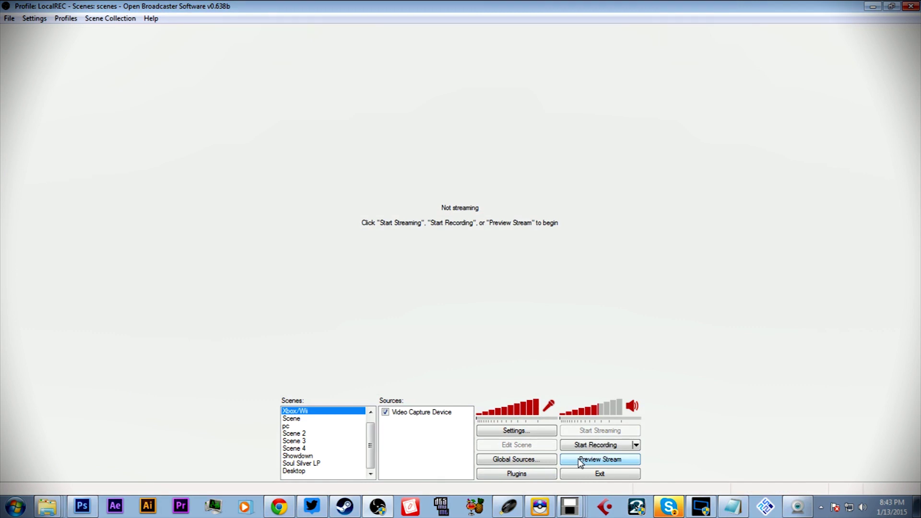
Toggle the Always On Top option on and back off
left_click(9, 19)
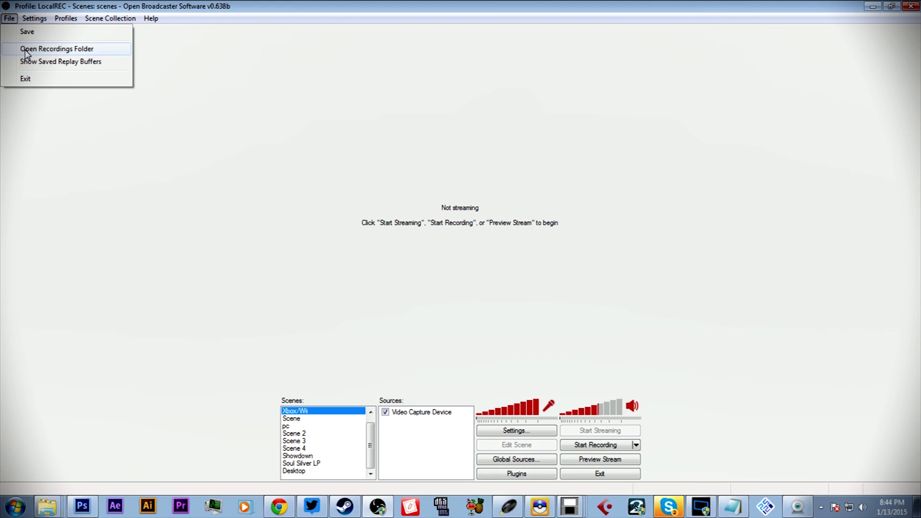
mouse_move(35, 23)
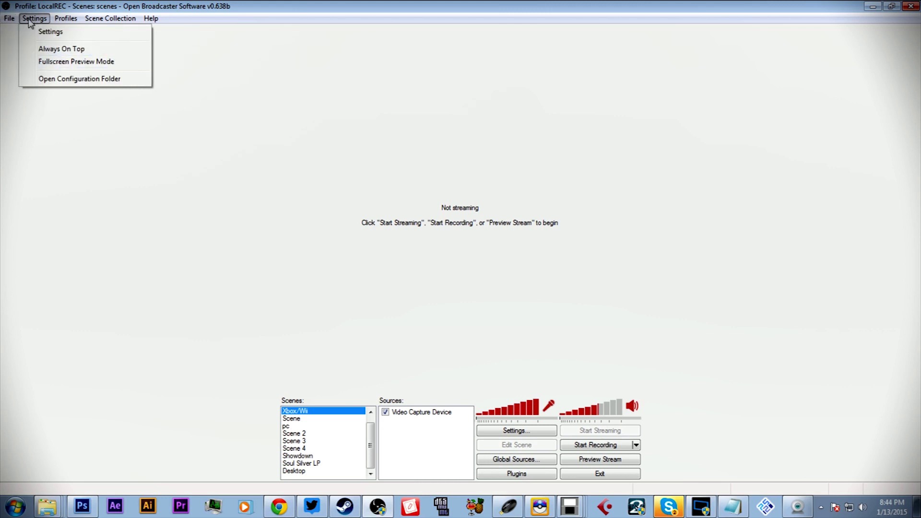
left_click(39, 51)
left_click(34, 18)
left_click(52, 48)
Open the general settings and review the available languages and setting profiles
left_click(34, 18)
left_click(51, 32)
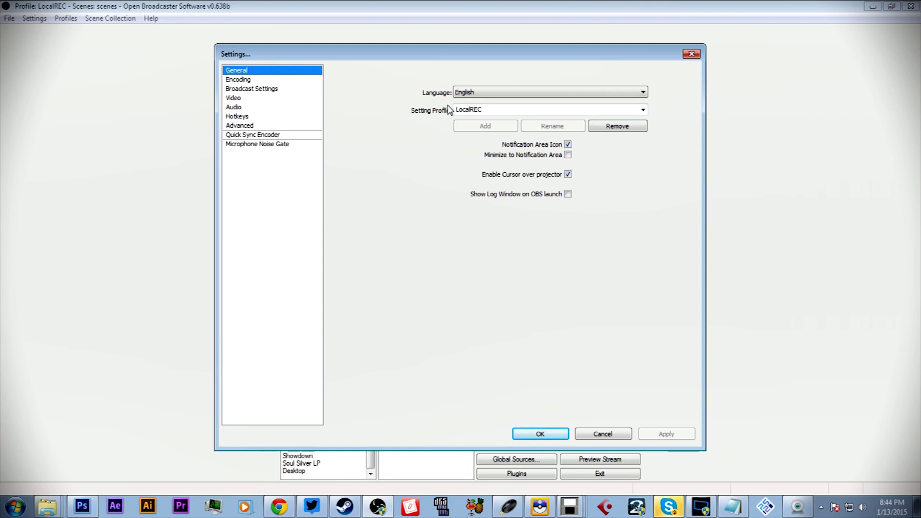
left_click(477, 97)
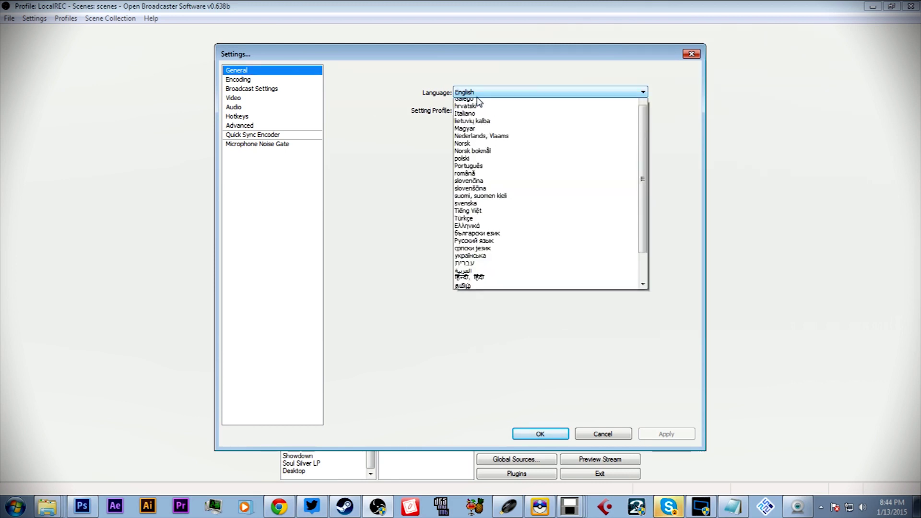
left_click_drag(642, 139, 637, 116)
left_click(328, 221)
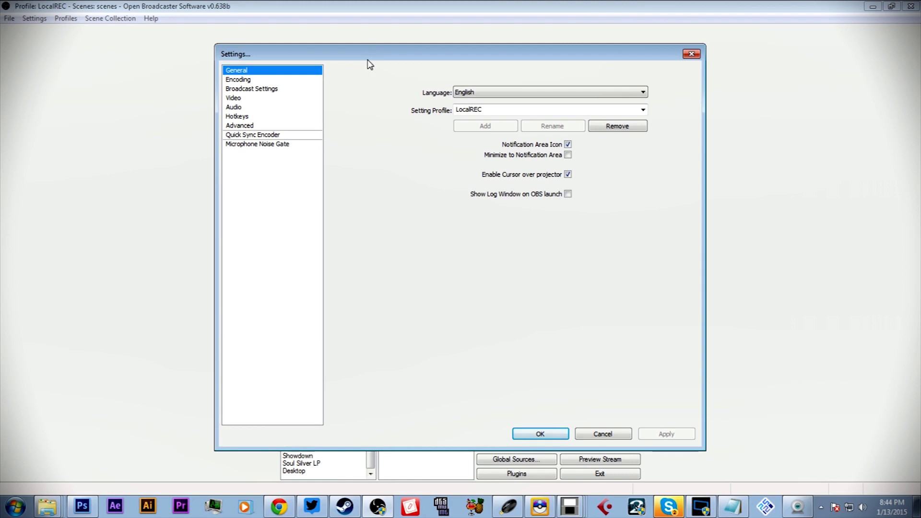
left_click(643, 110)
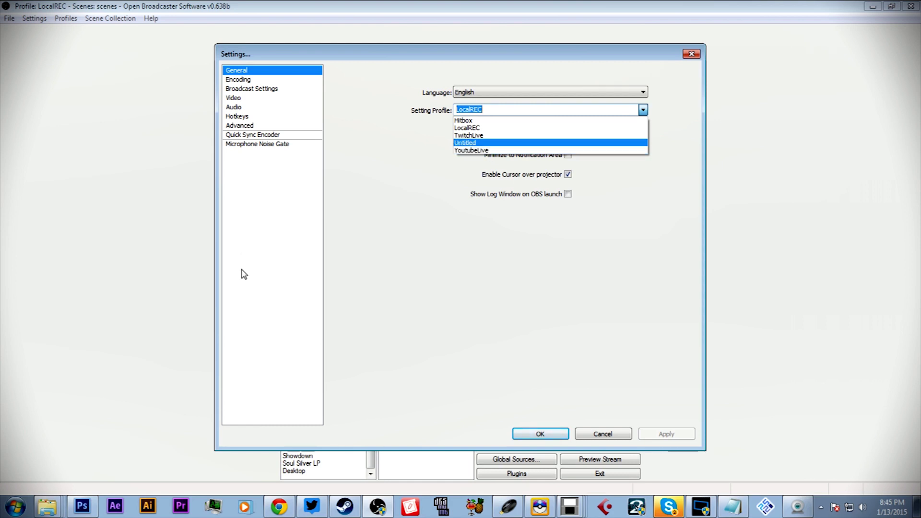
left_click(344, 190)
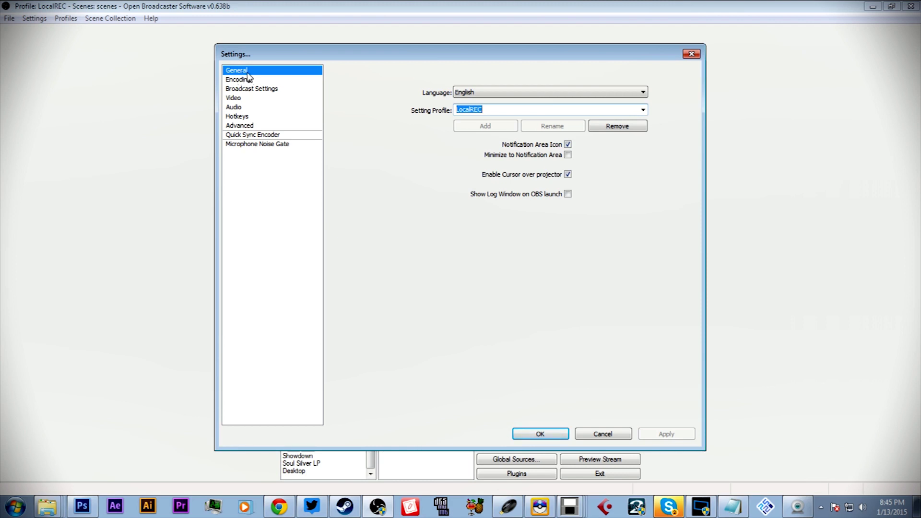
Check the encoding settings of the LocalREC profile and switch the setting profile to TwitchLive
left_click(248, 81)
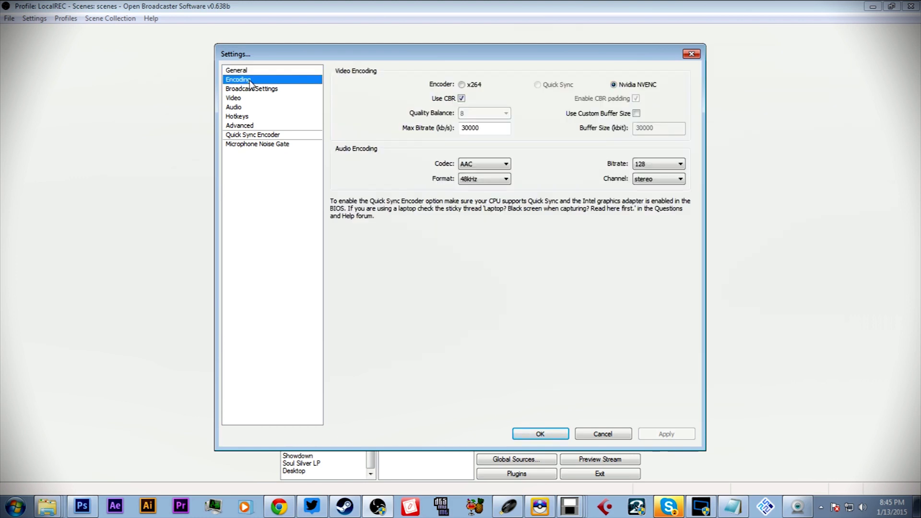
mouse_move(489, 132)
left_click(262, 72)
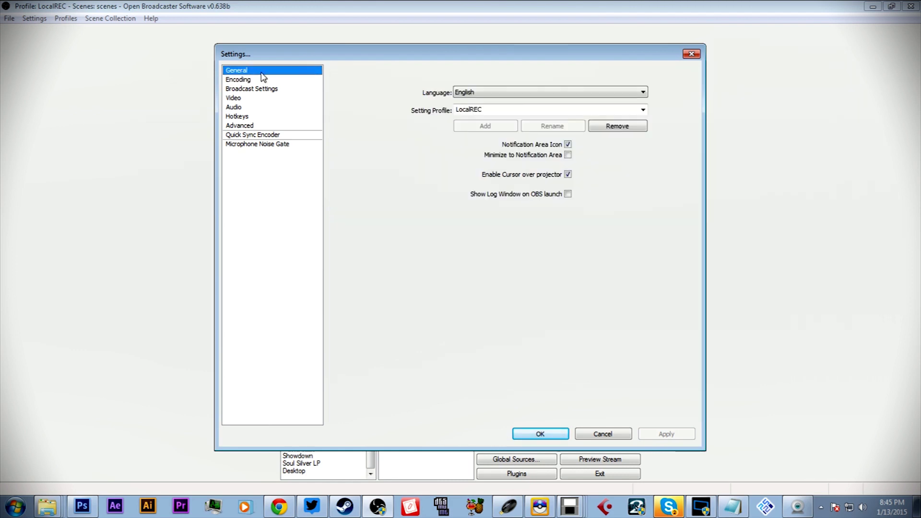
left_click(642, 110)
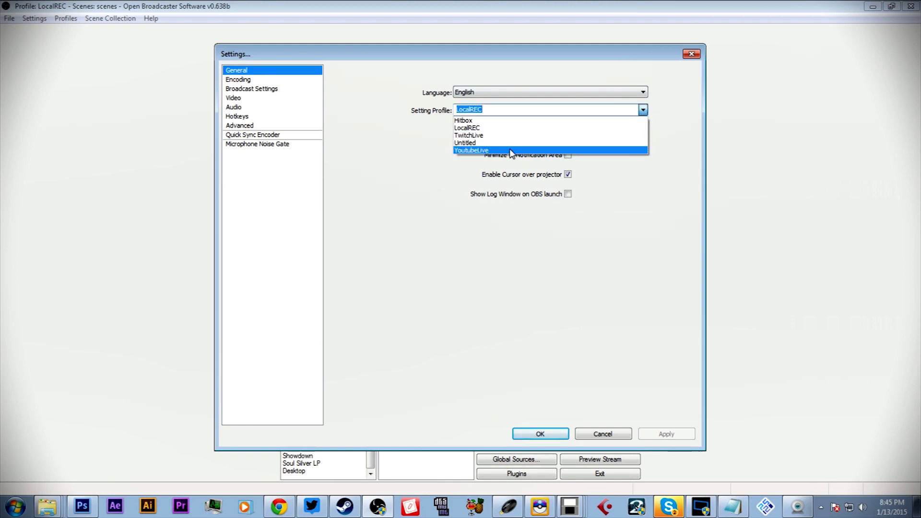
left_click(511, 135)
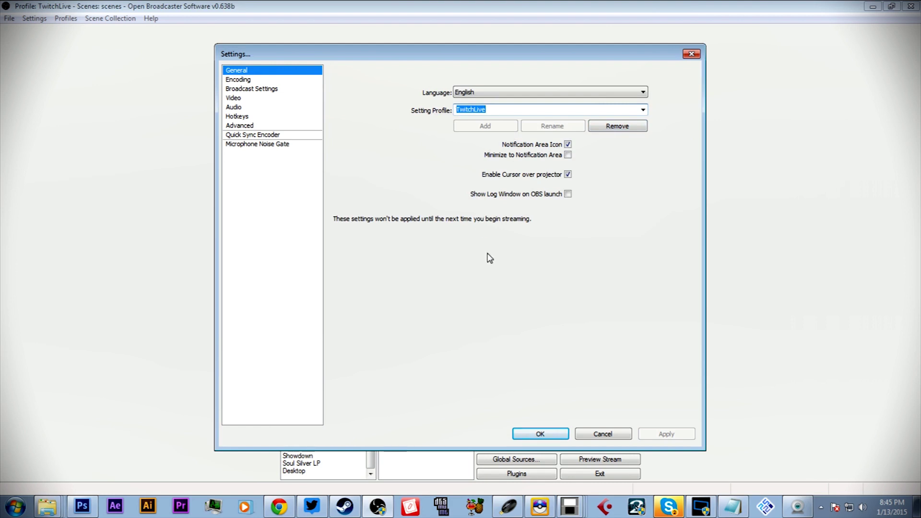
Try a max video bitrate of 500 kb/s, replace it with 750 kb/s, and save the encoding changes while switching to the broadcast settings
left_click(237, 80)
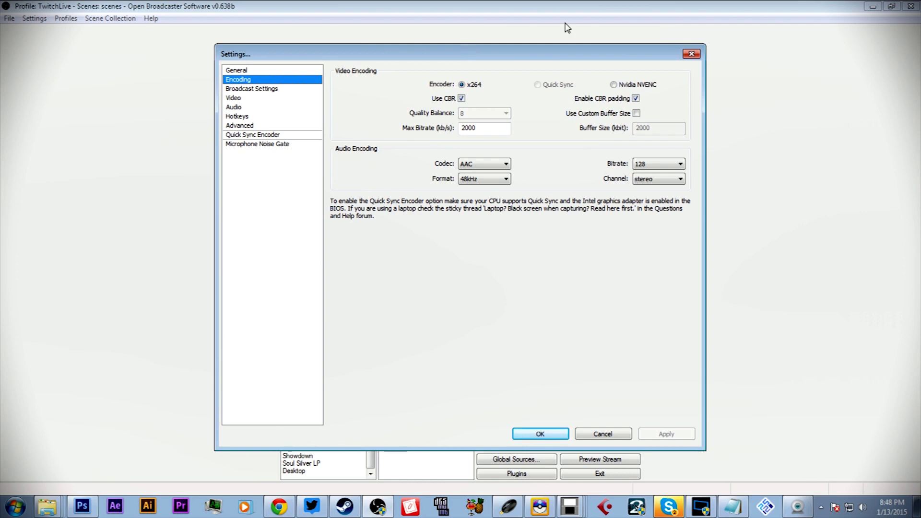
mouse_move(489, 129)
left_click_drag(490, 128, 462, 128)
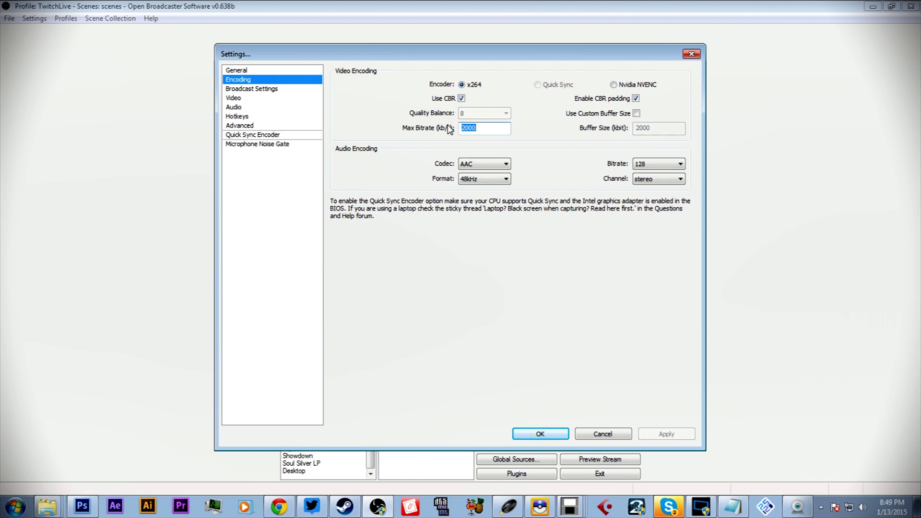
type("500")
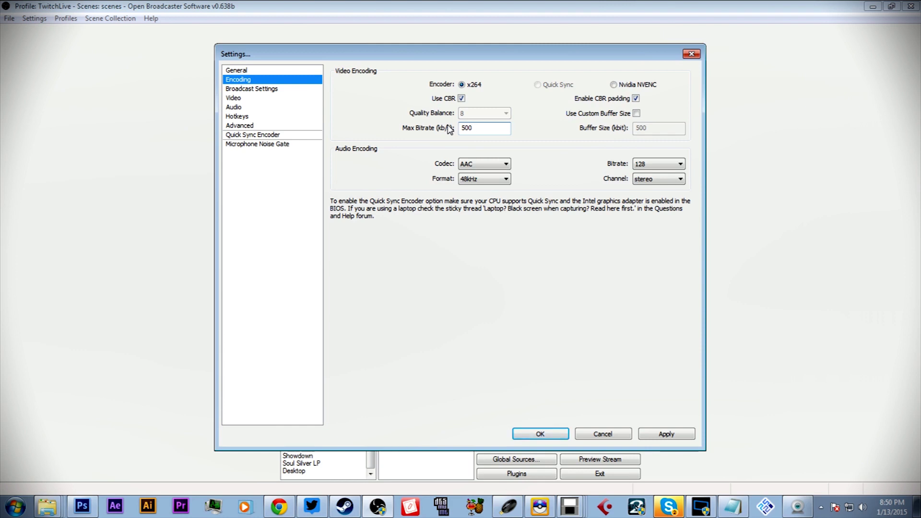
left_click_drag(480, 127, 450, 133)
type("750")
left_click(245, 89)
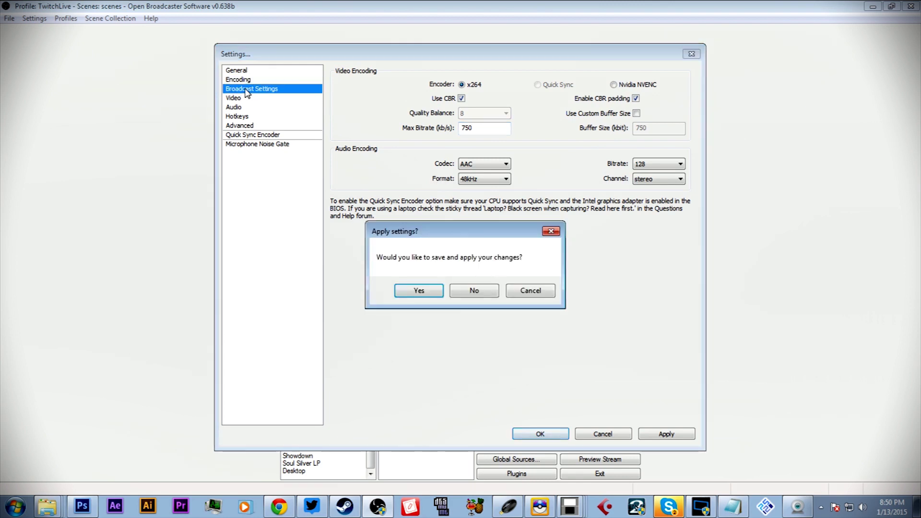
left_click(409, 288)
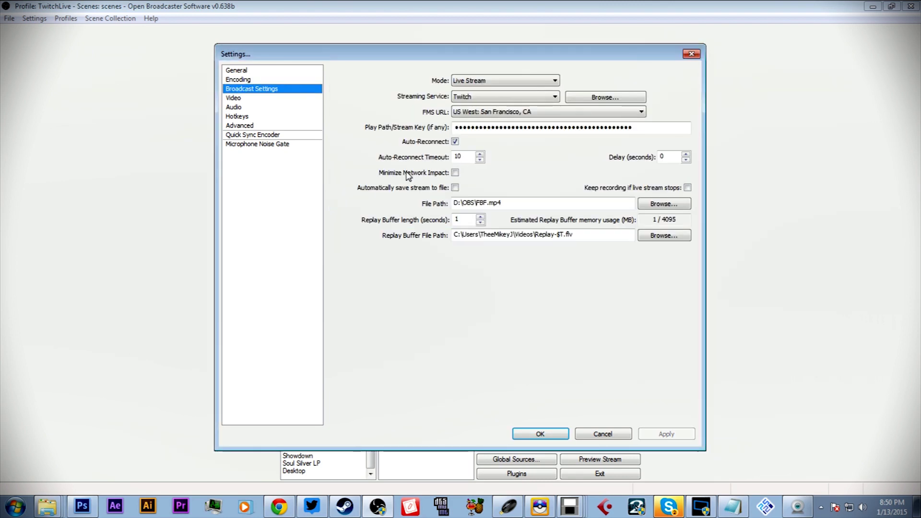
Set the video resolution downscale to 2.25 (852x480) and check which downscale filters are offered
left_click(241, 101)
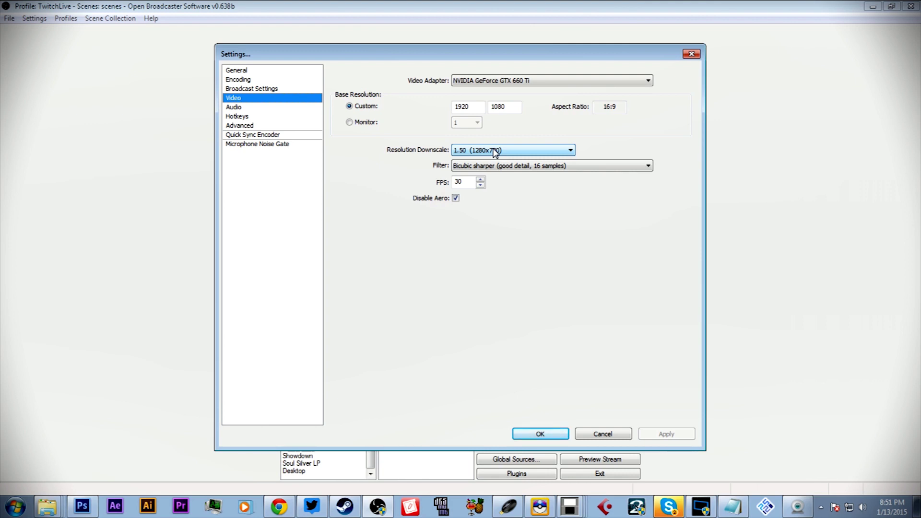
left_click(496, 152)
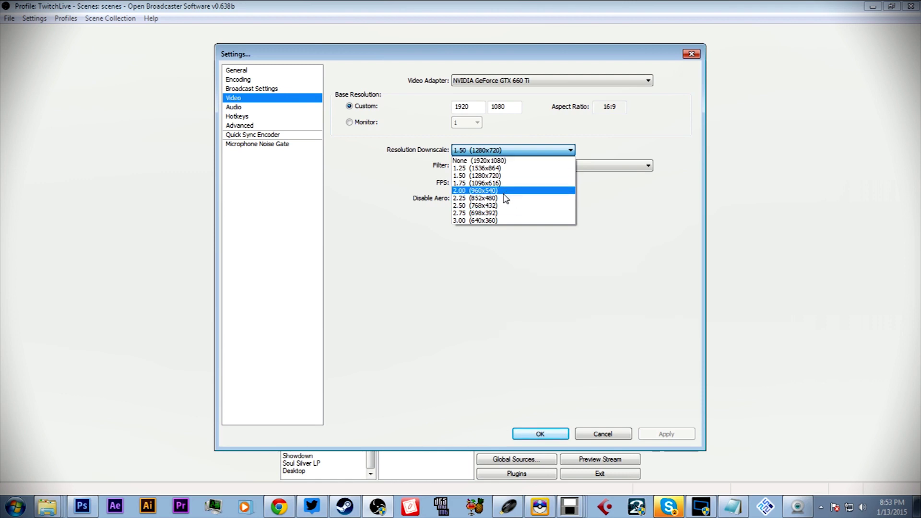
left_click(478, 198)
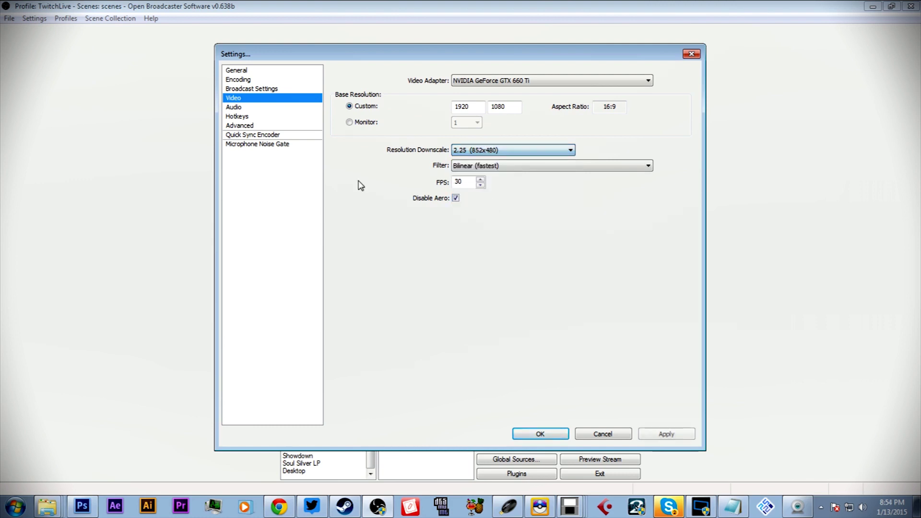
left_click(494, 170)
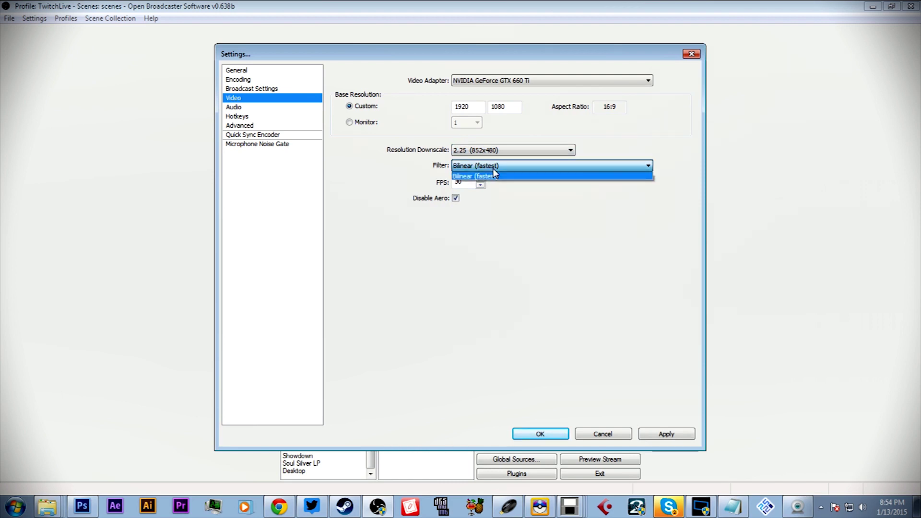
left_click(519, 235)
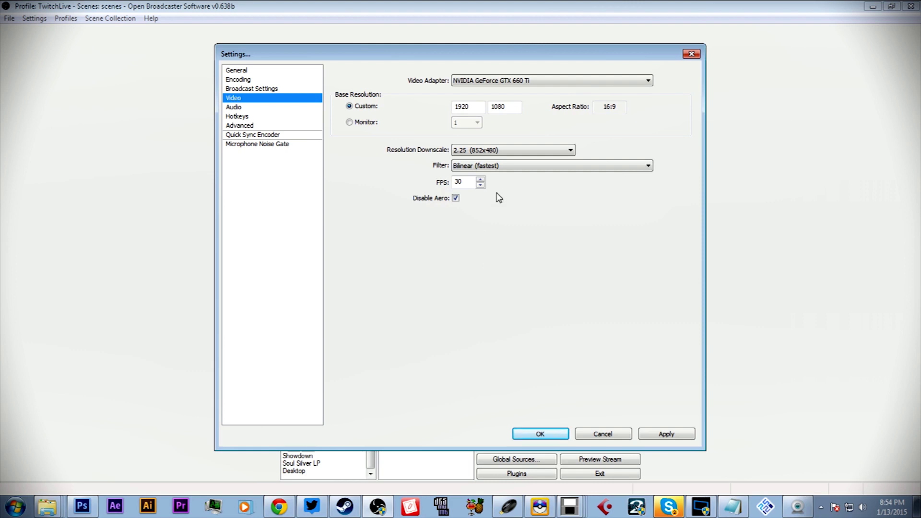
Try a resolution downscale of 1.50 (1280x720) and discard the video changes while switching to the audio settings
left_click(513, 150)
left_click(514, 178)
left_click(532, 166)
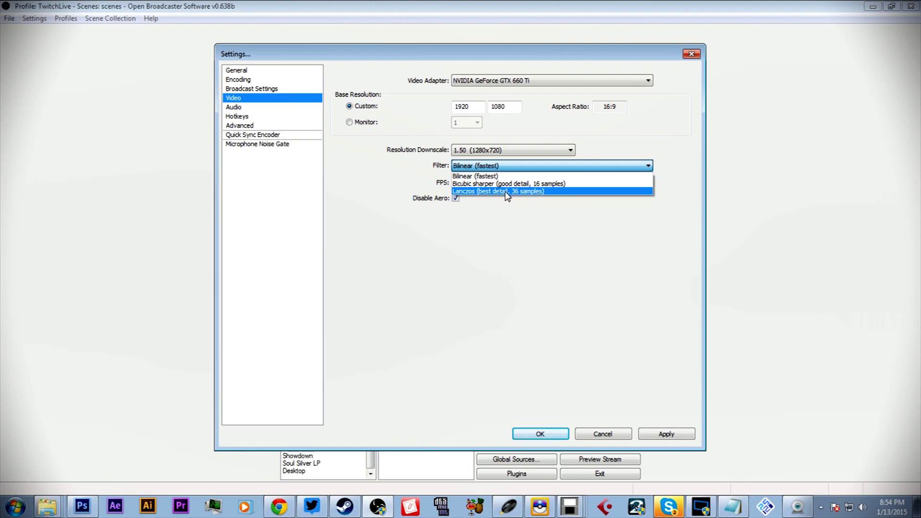
left_click(497, 232)
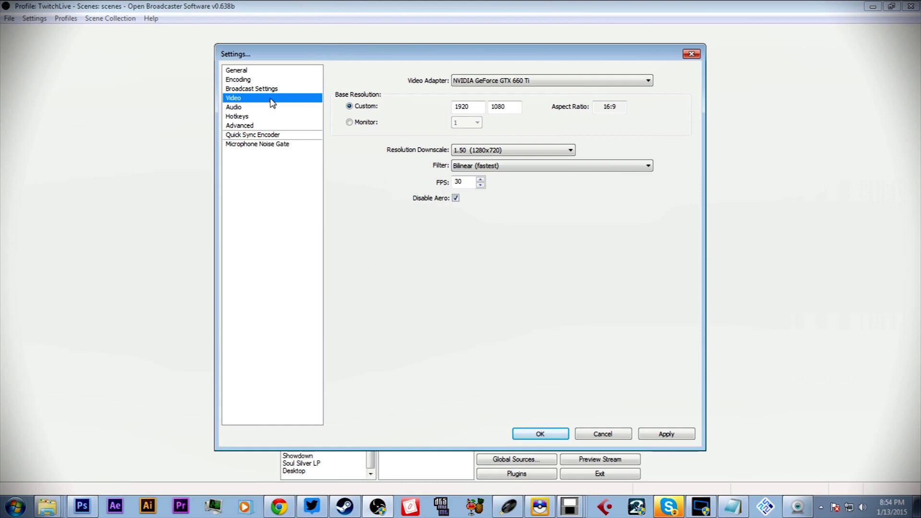
left_click(233, 107)
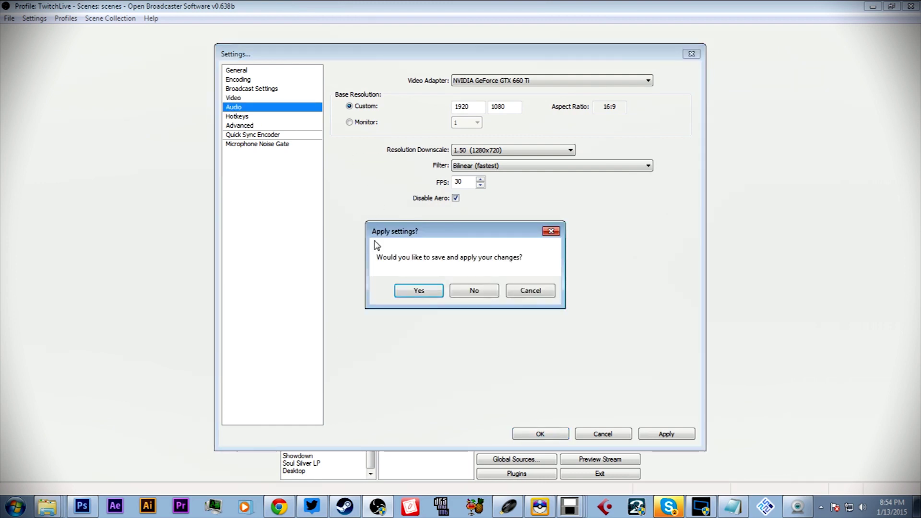
left_click(497, 291)
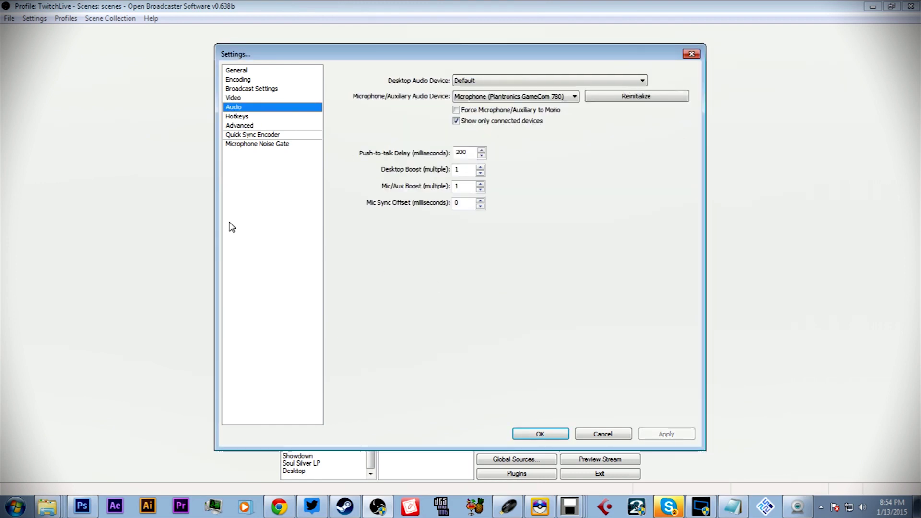
Set the microphone/auxiliary audio device to Microphone (Producer USB) and apply the change
left_click(515, 98)
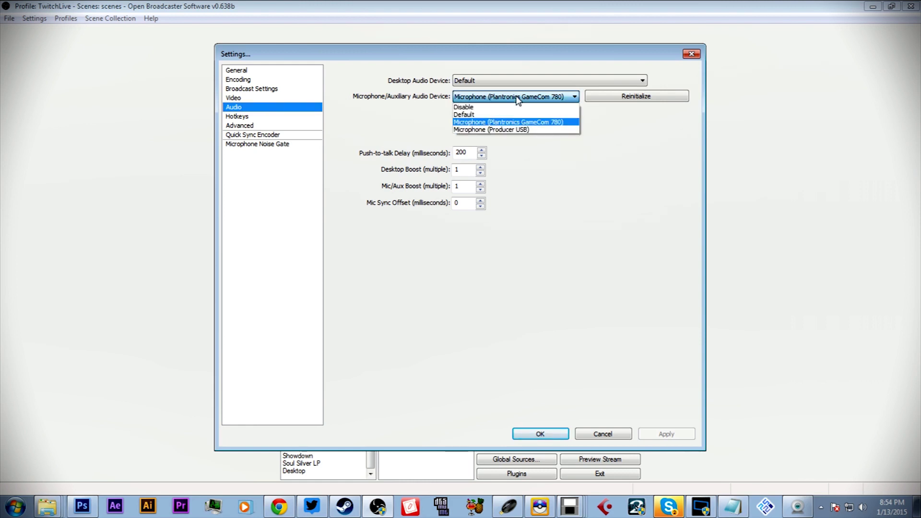
left_click(524, 129)
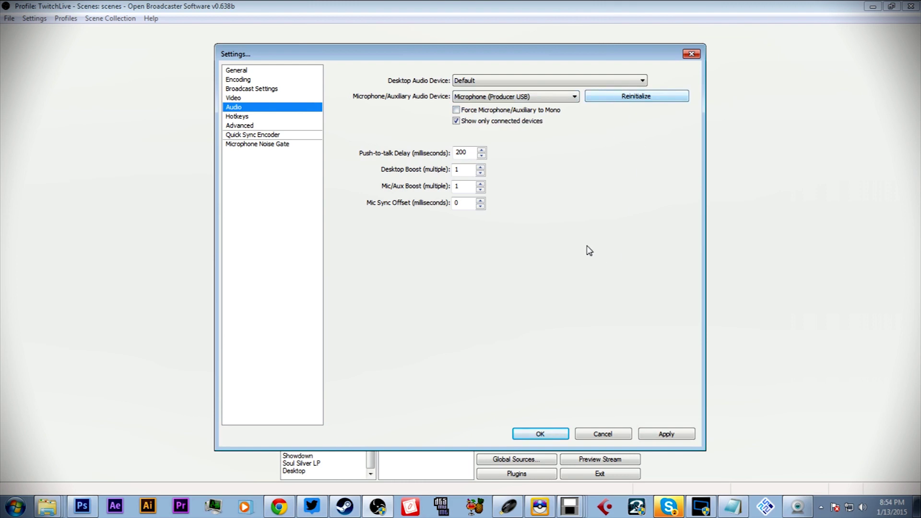
mouse_move(668, 505)
left_click(671, 434)
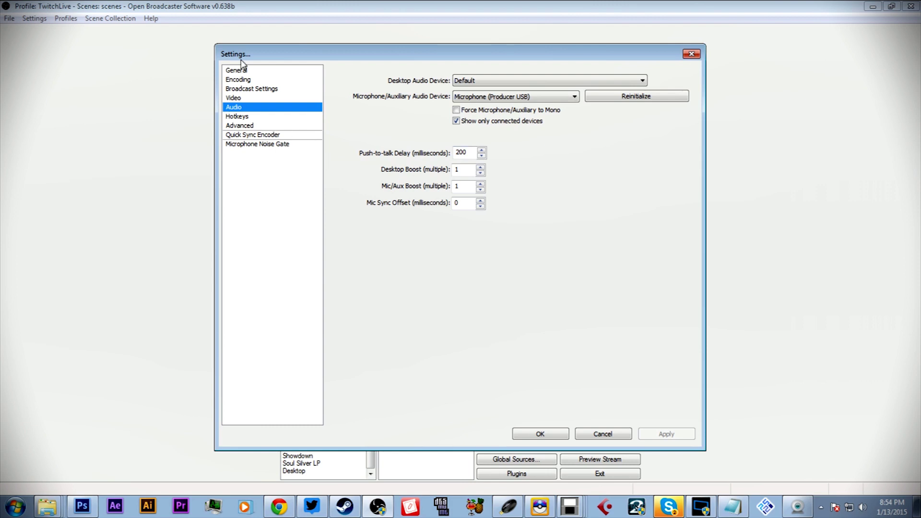
Review the broadcast settings, the audio settings and the hotkey assignments of the profile
left_click(246, 89)
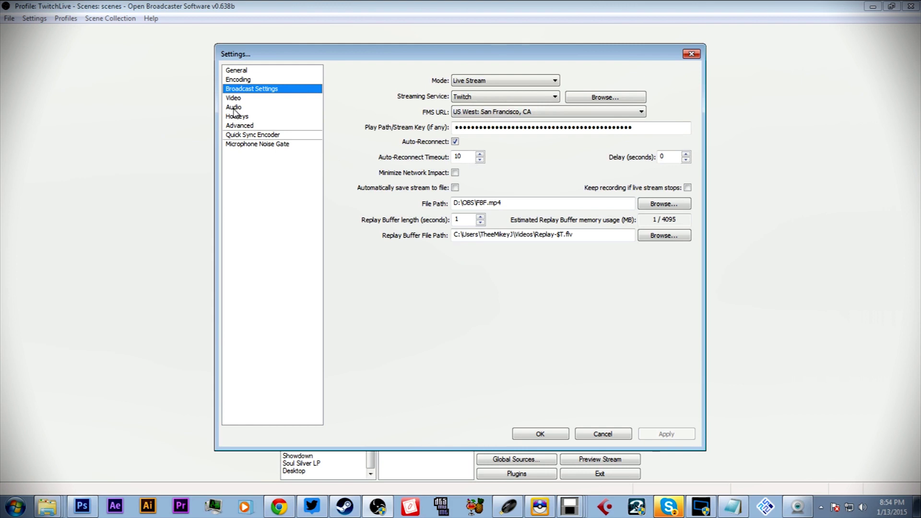
left_click(234, 109)
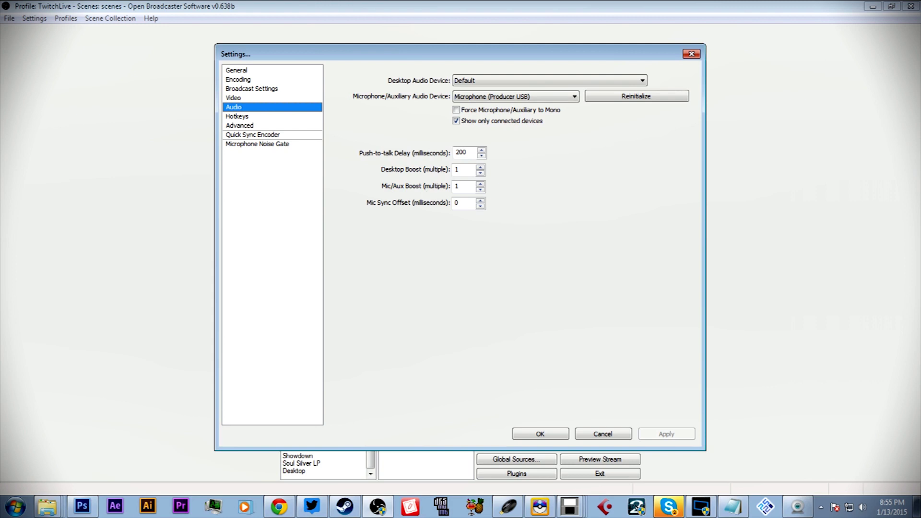
left_click(246, 118)
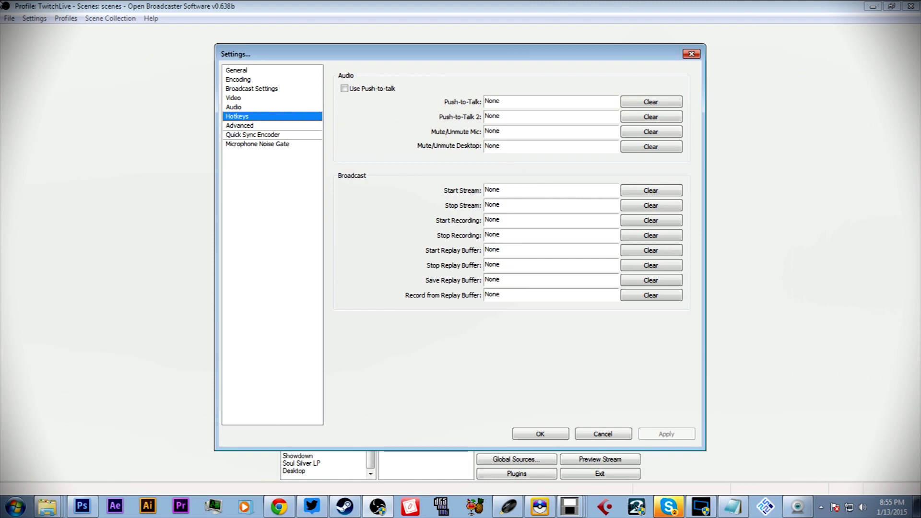
left_click(240, 125)
left_click(240, 117)
Examine the advanced settings with the process priority classes, plus the Quick Sync encoder and microphone noise gate settings
left_click(245, 127)
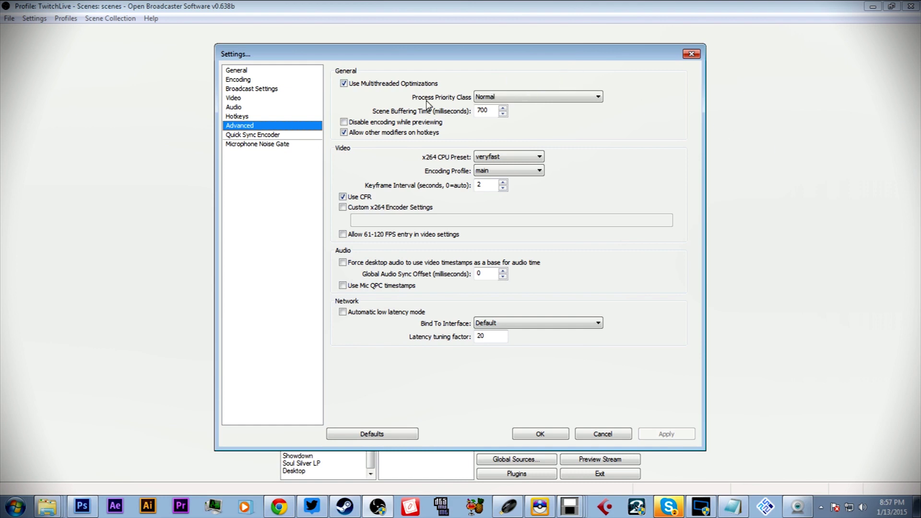
left_click(526, 100)
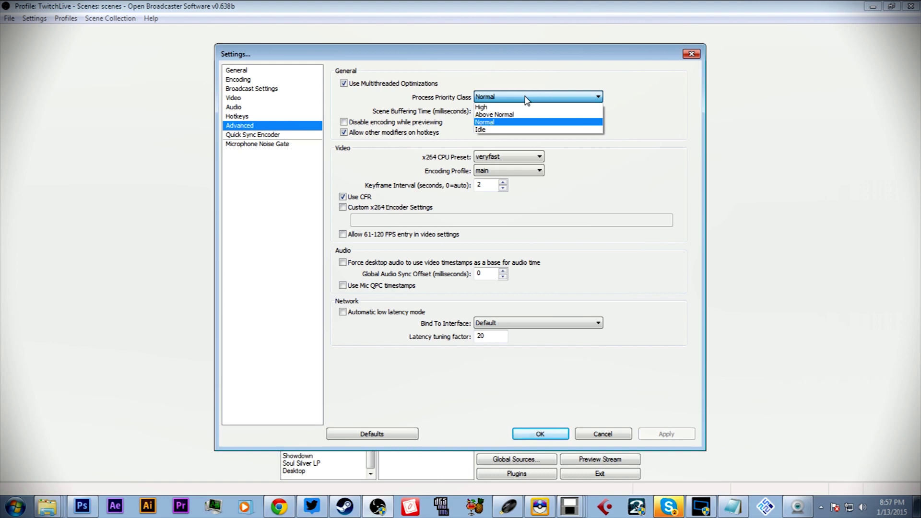
left_click(626, 102)
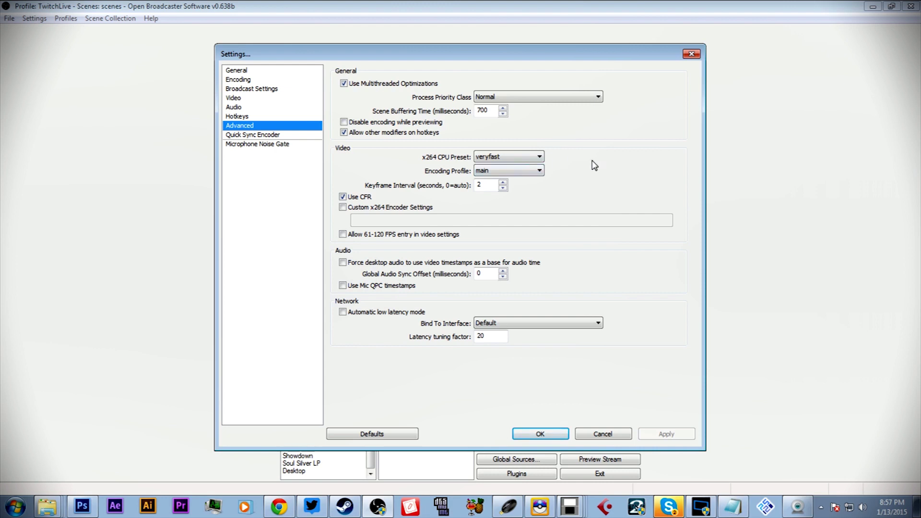
mouse_move(541, 160)
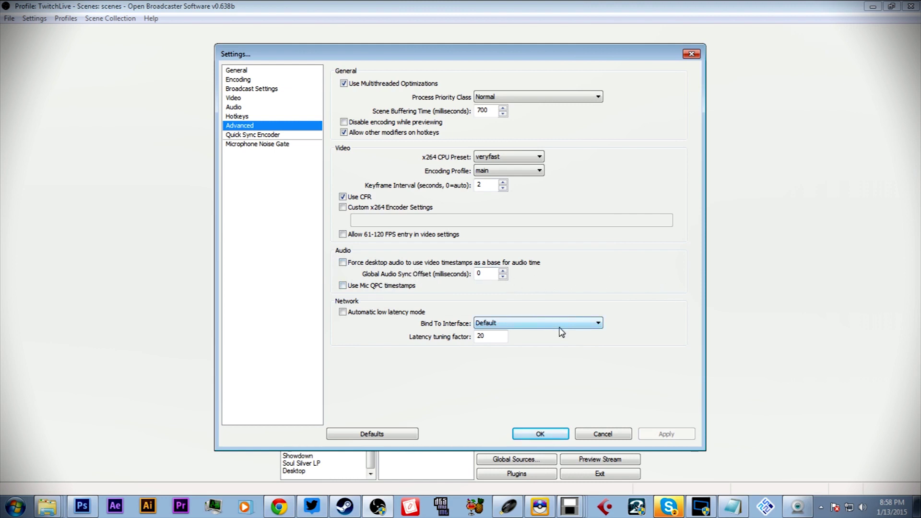
left_click(242, 136)
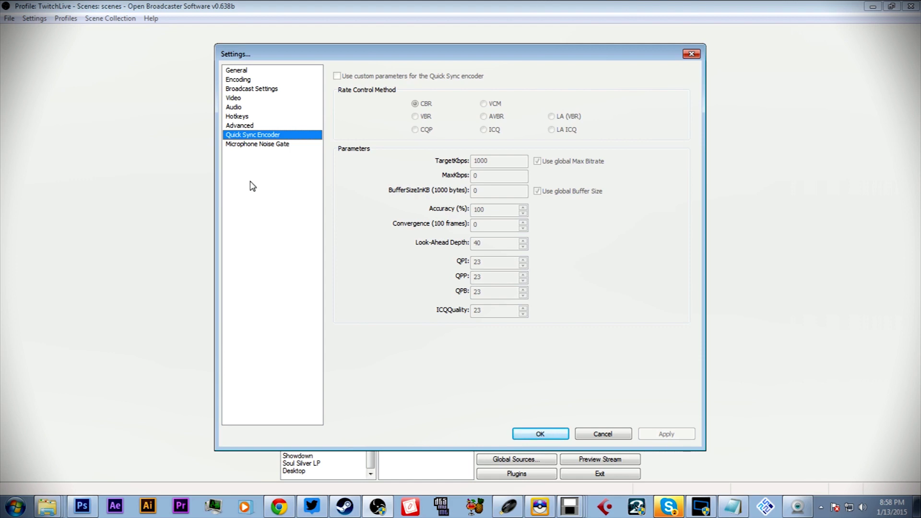
left_click(257, 145)
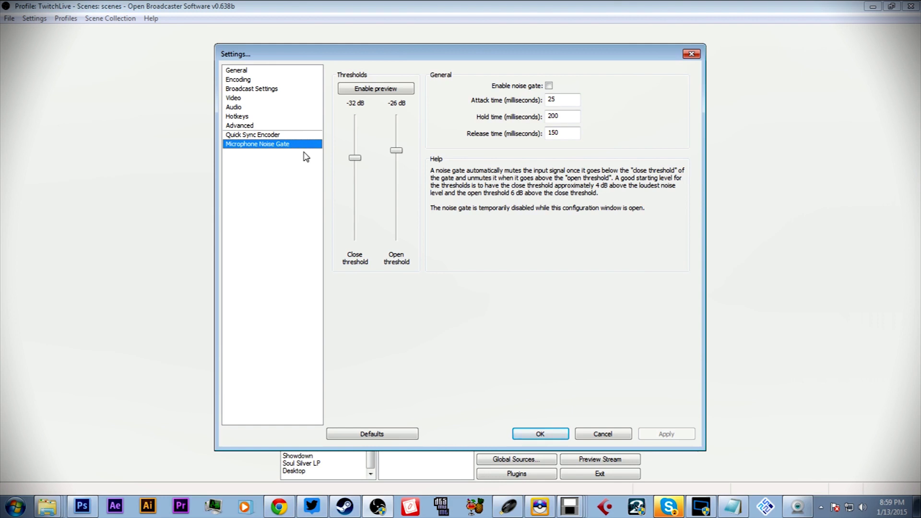
Return to the broadcast settings, choose Live Stream as the mode and check which streaming services are offered
left_click(244, 90)
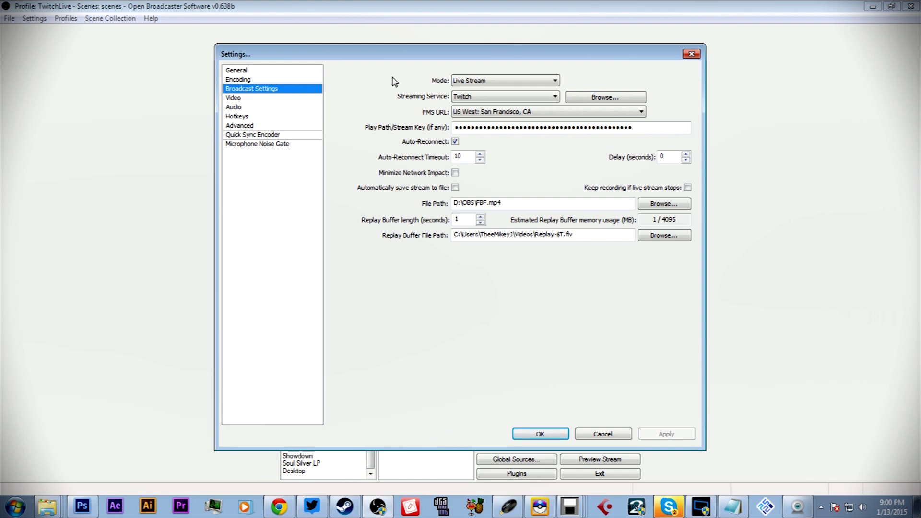
left_click(481, 82)
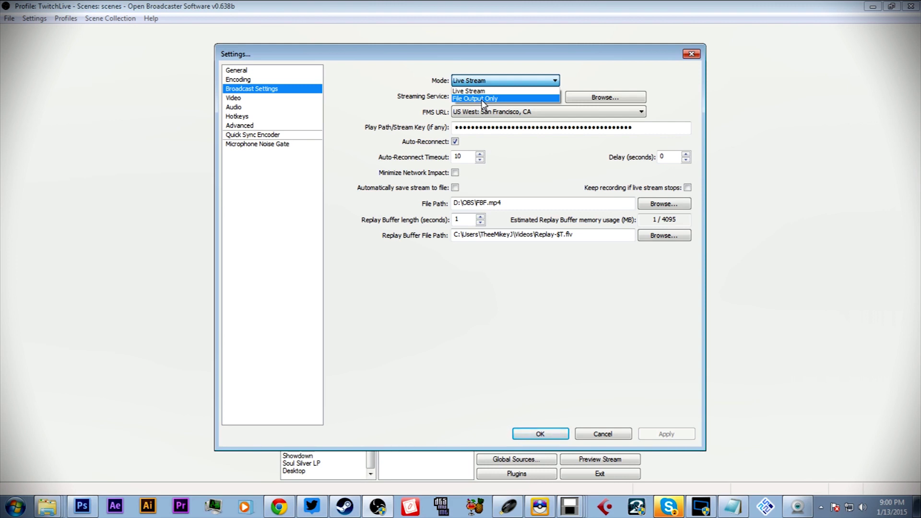
left_click(486, 92)
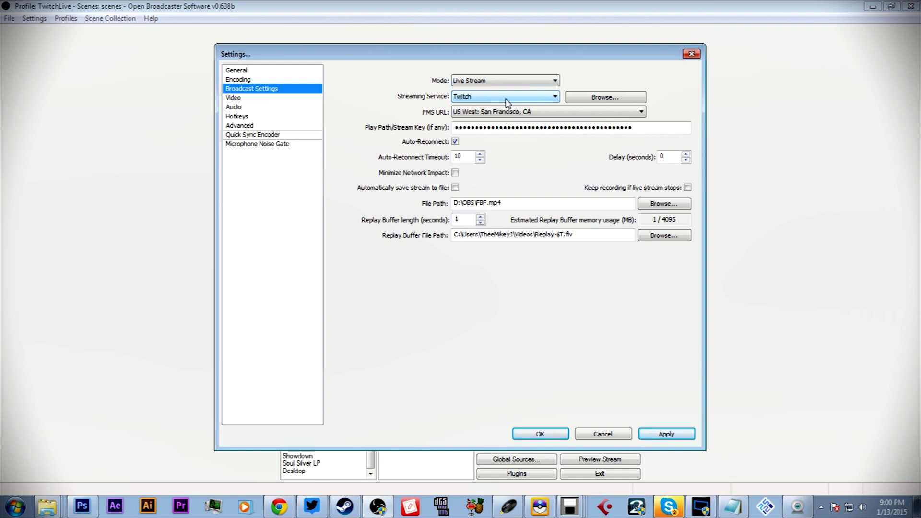
left_click(508, 99)
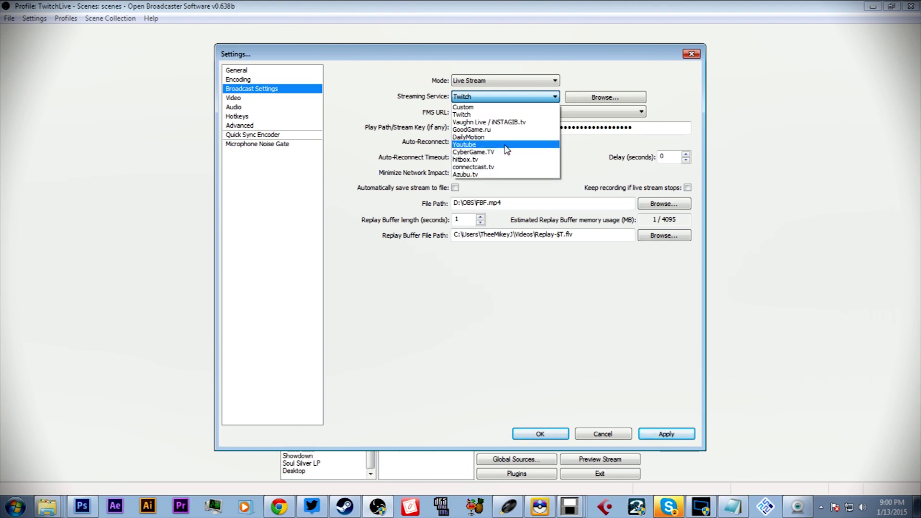
left_click(363, 101)
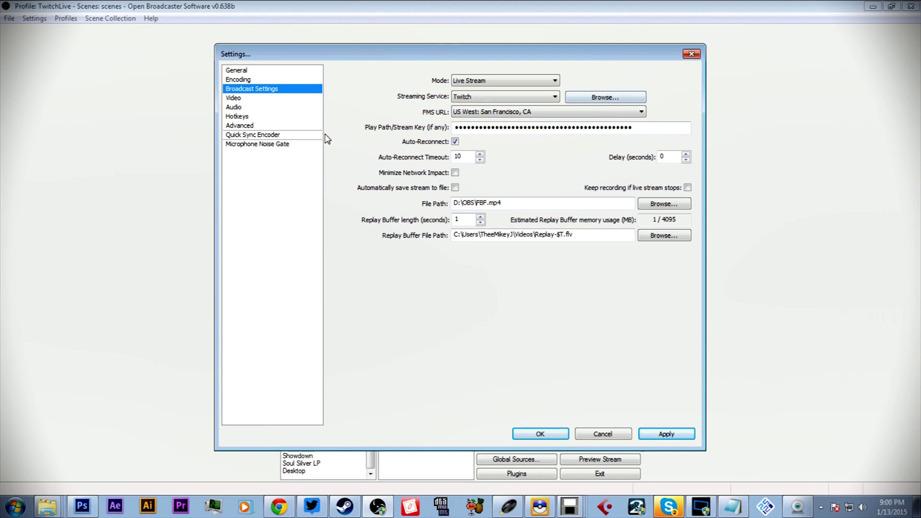
Switch to Chrome, open the Stream Key page of the Twitch dashboard and highlight its notice about not showing the key
mouse_move(279, 506)
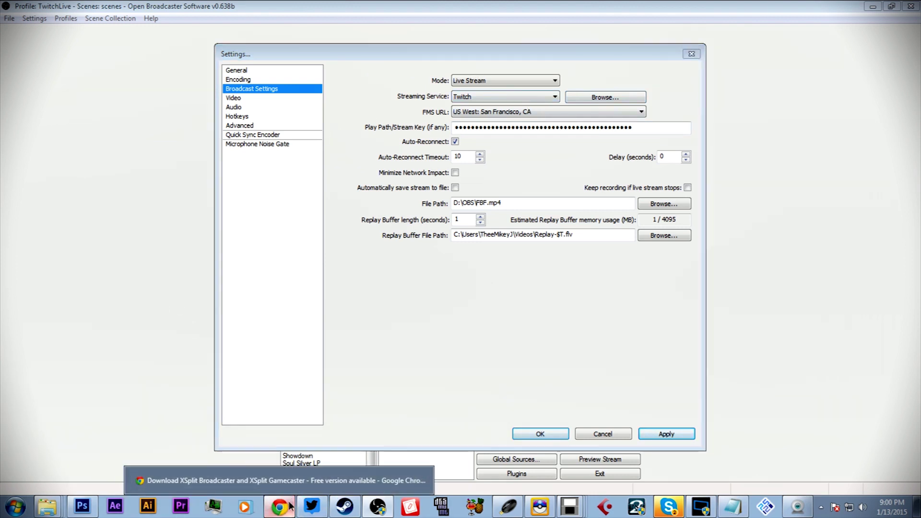
left_click(219, 479)
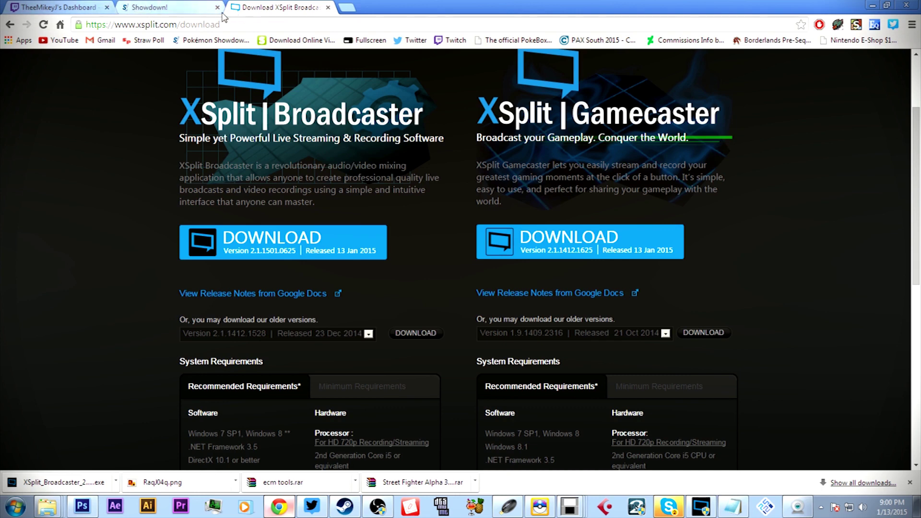
left_click(57, 7)
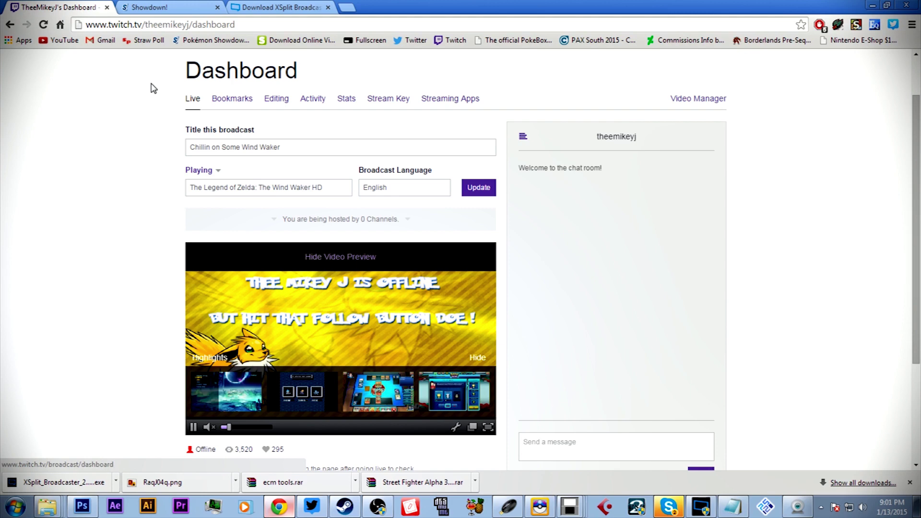
scroll(626, 98, "up", 2)
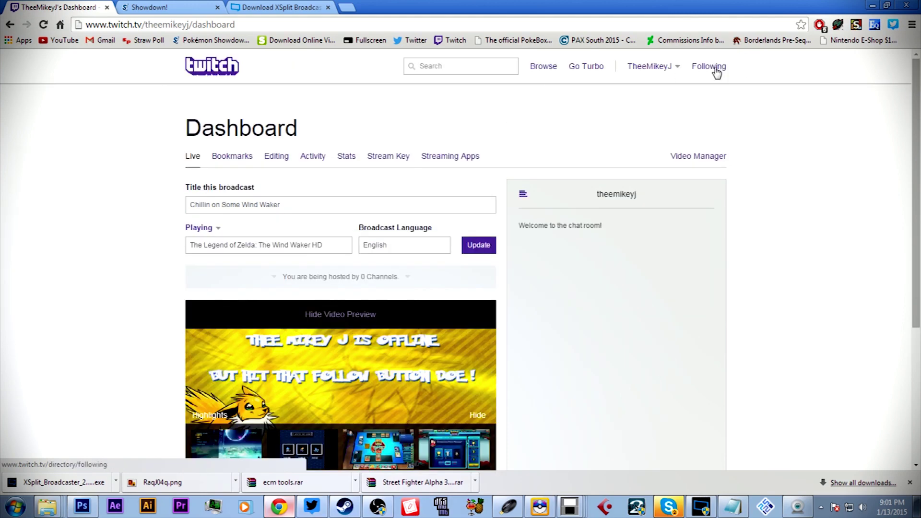
left_click(219, 66)
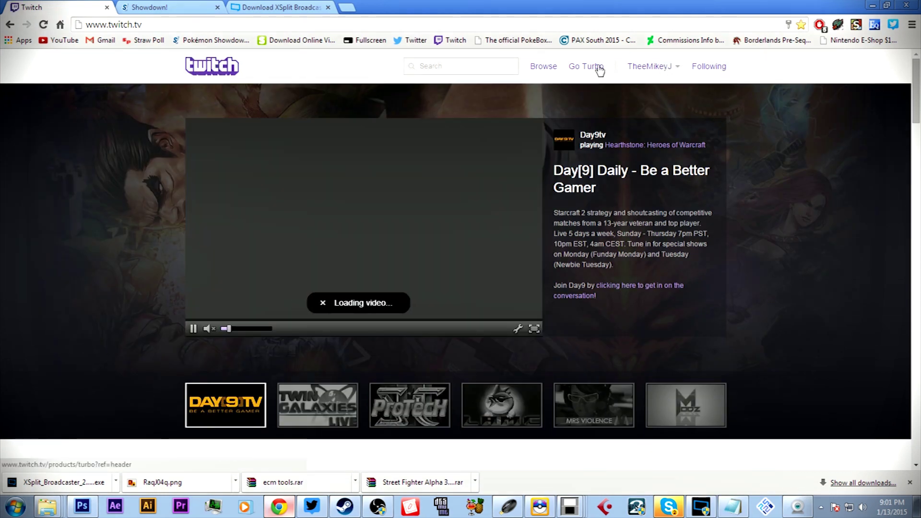
left_click(653, 66)
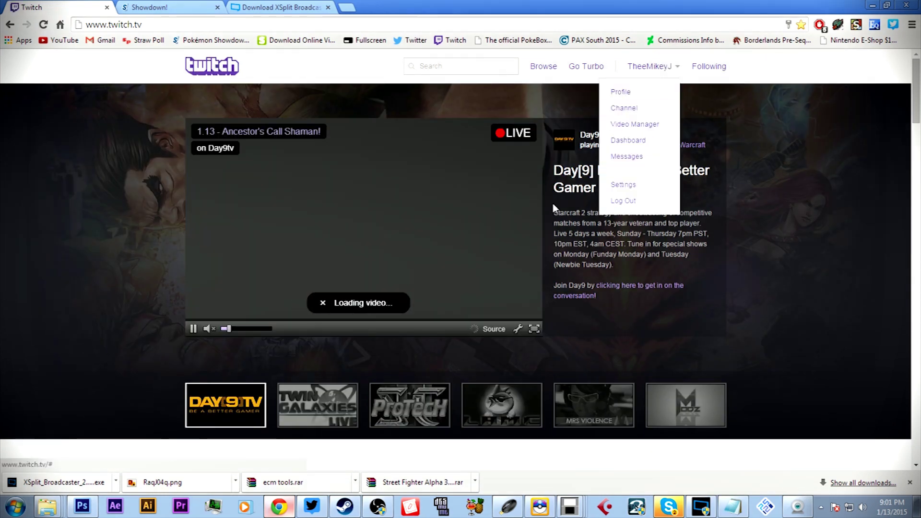
left_click(618, 149)
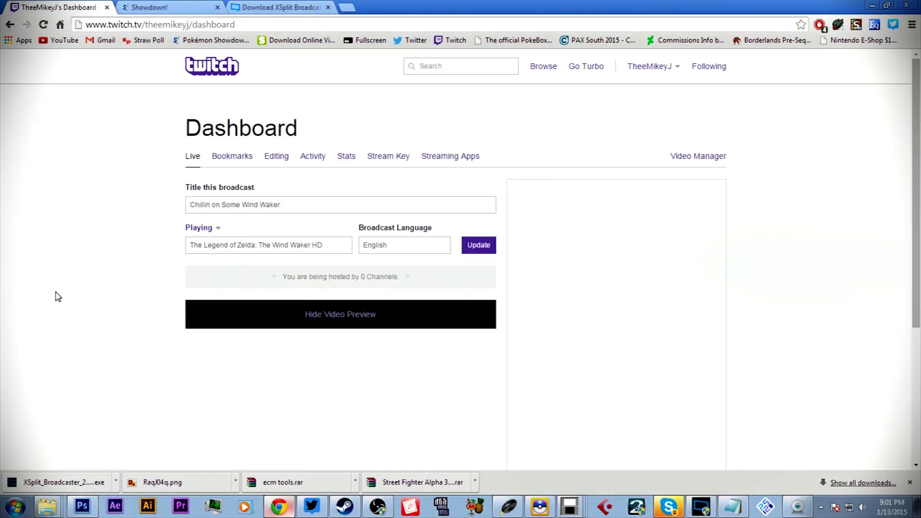
left_click(385, 161)
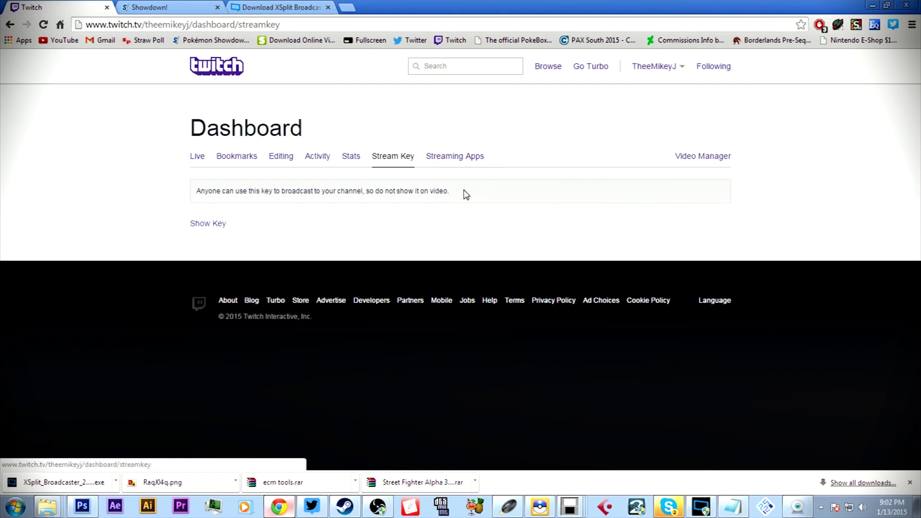
left_click_drag(462, 191, 135, 199)
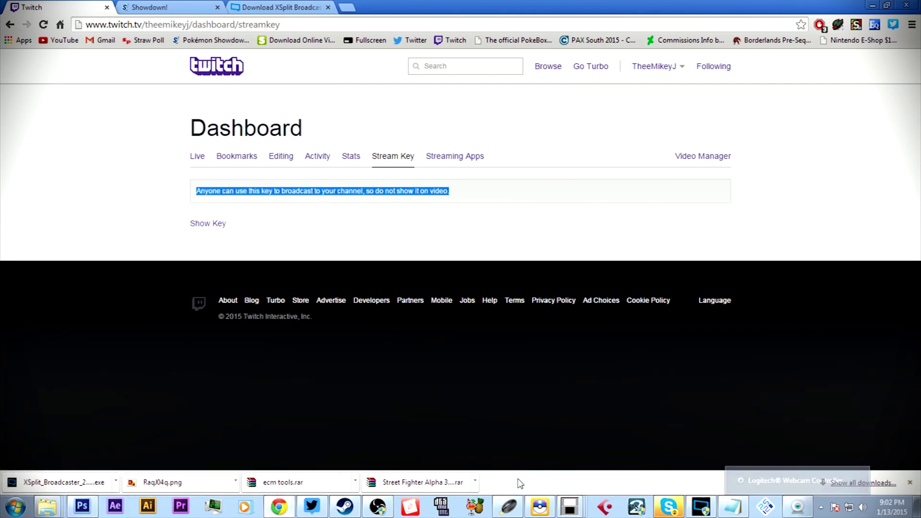
Switch back to Open Broadcaster Software, set the FMS URL to US Central: Dallas, TX and apply the broadcast settings
mouse_move(569, 505)
left_click(377, 506)
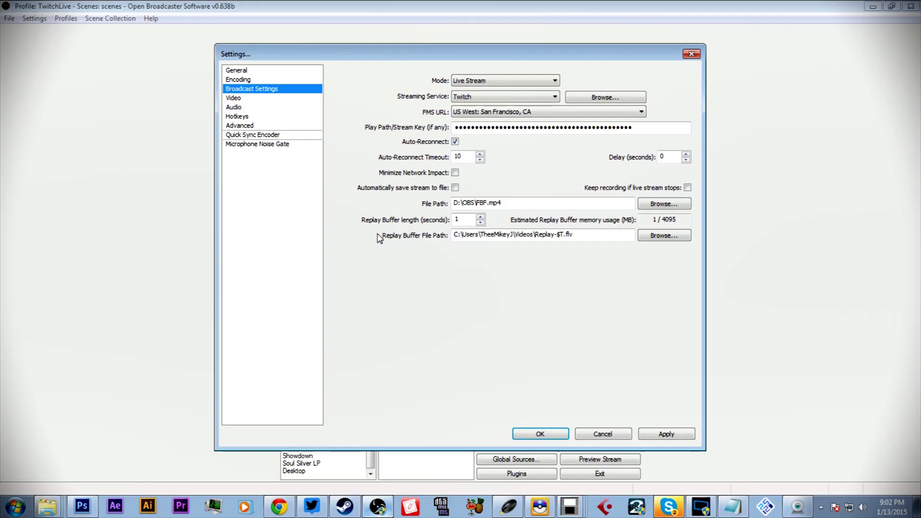
left_click_drag(637, 127, 578, 115)
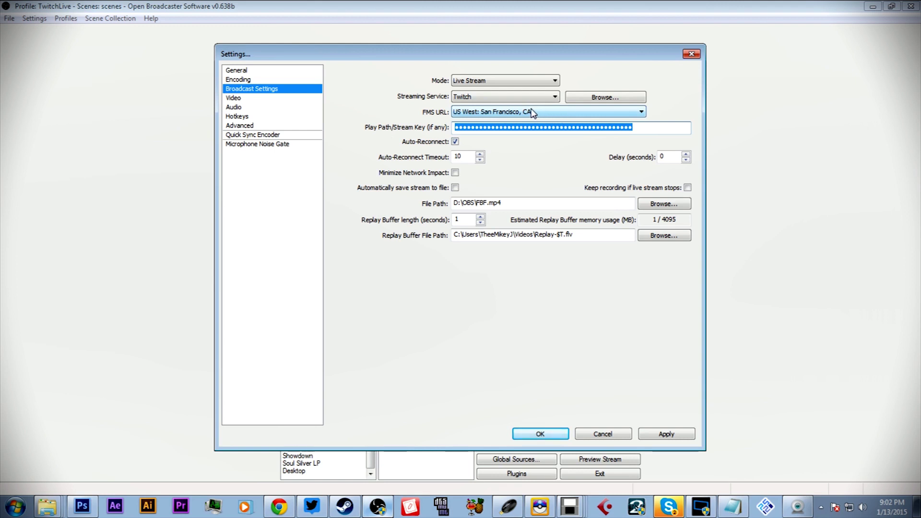
left_click(546, 113)
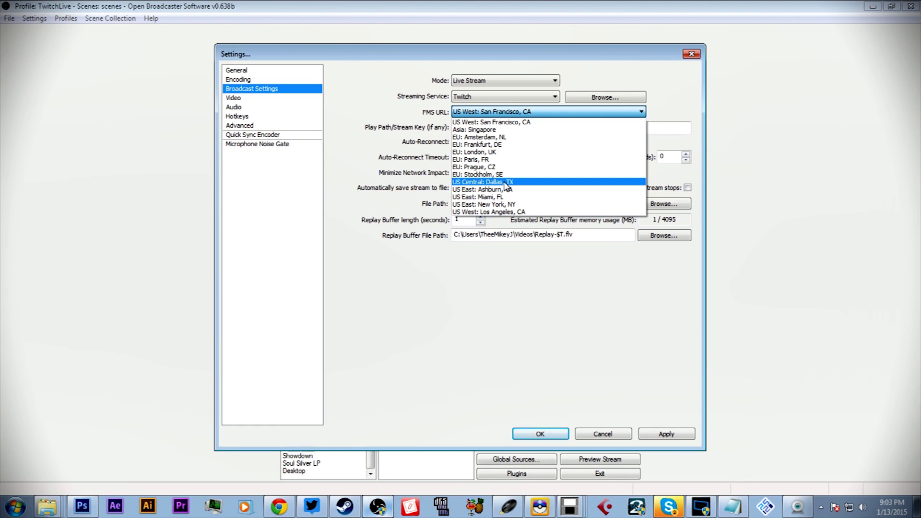
left_click(506, 182)
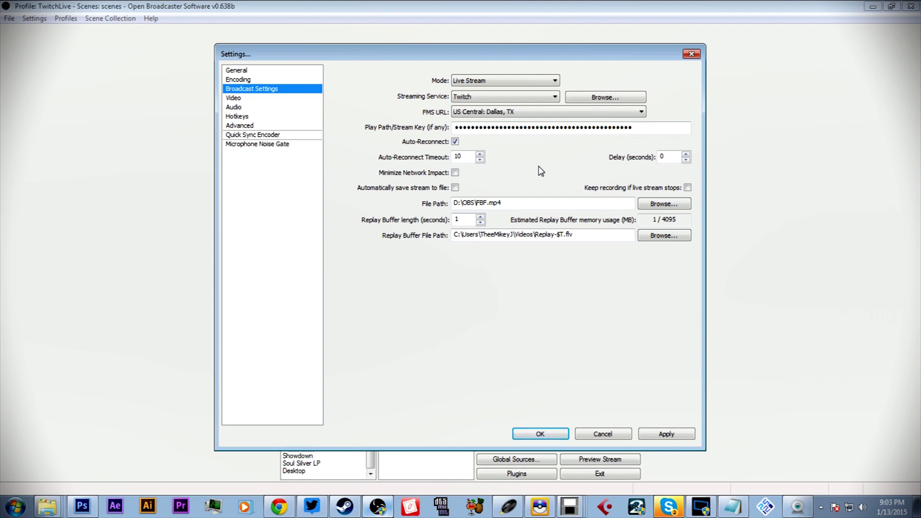
left_click(673, 435)
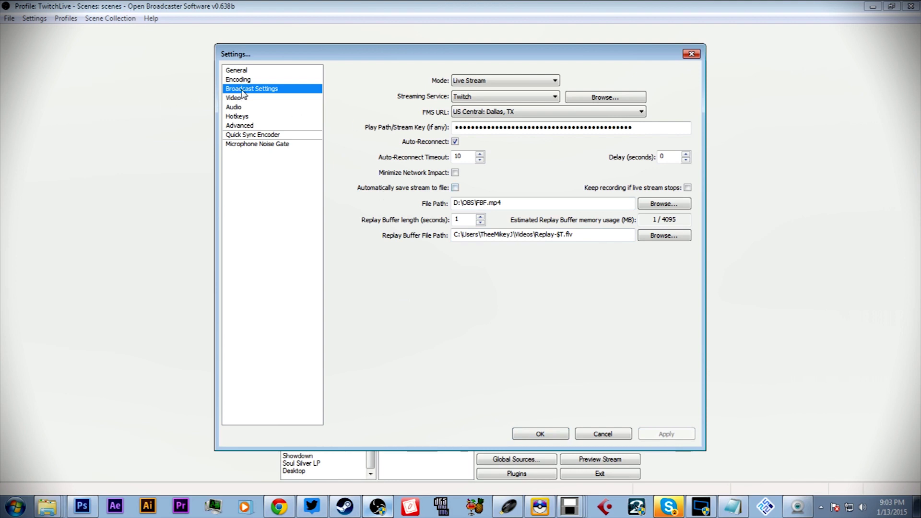
Close the settings, add a new scene with the suggested name and compare its source list with that of the existing scene named Scene
left_click(532, 433)
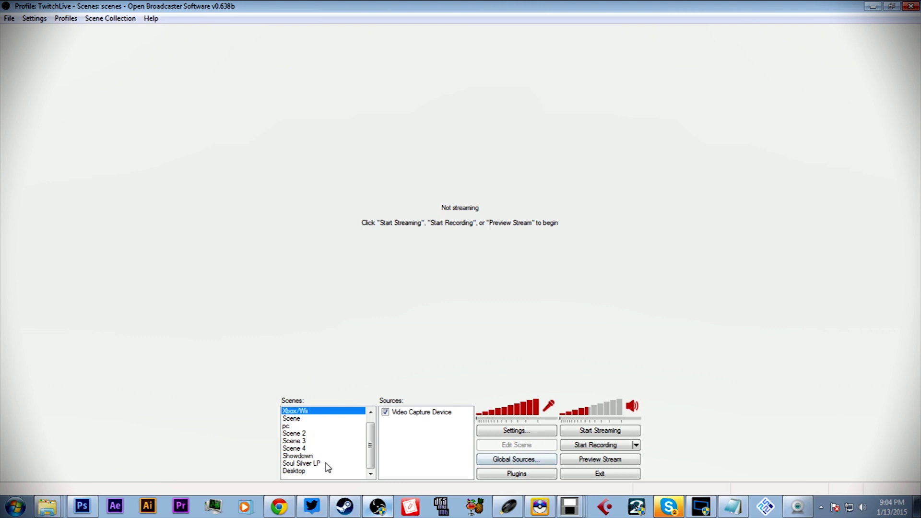
right_click(343, 455)
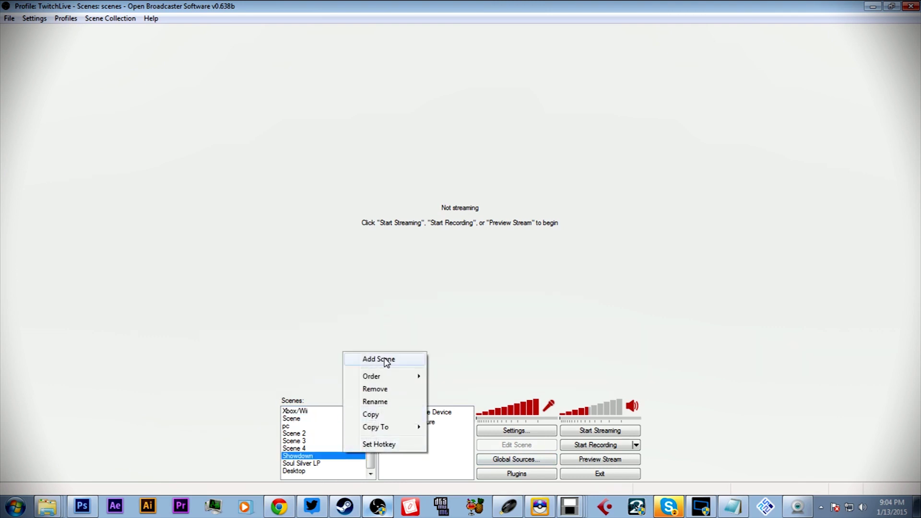
left_click(378, 360)
left_click(494, 263)
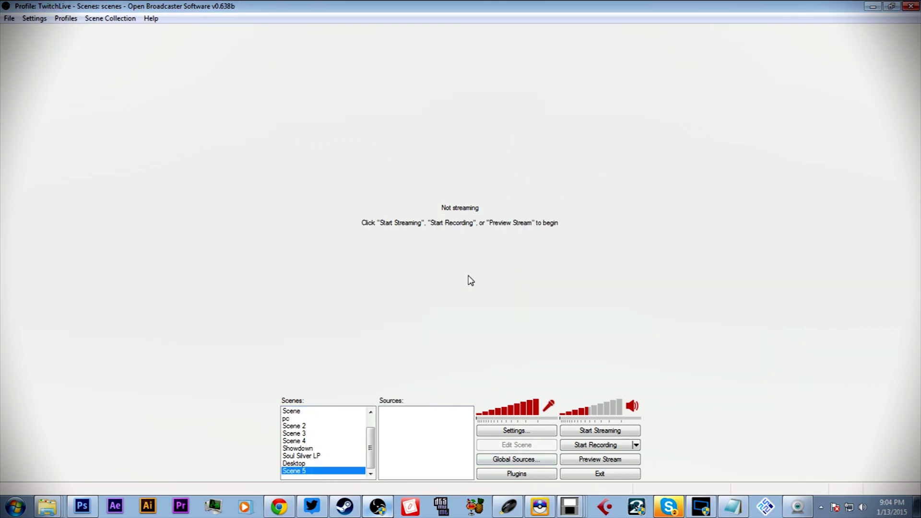
left_click(292, 412)
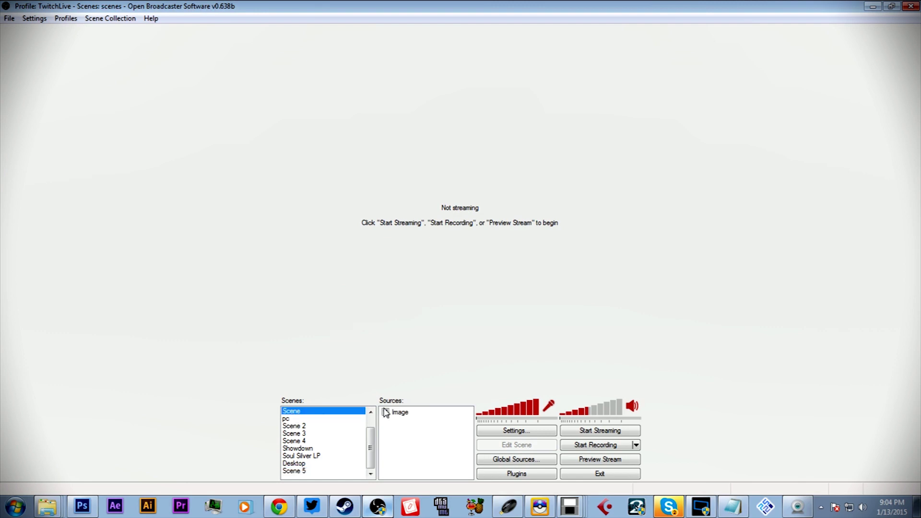
left_click(290, 472)
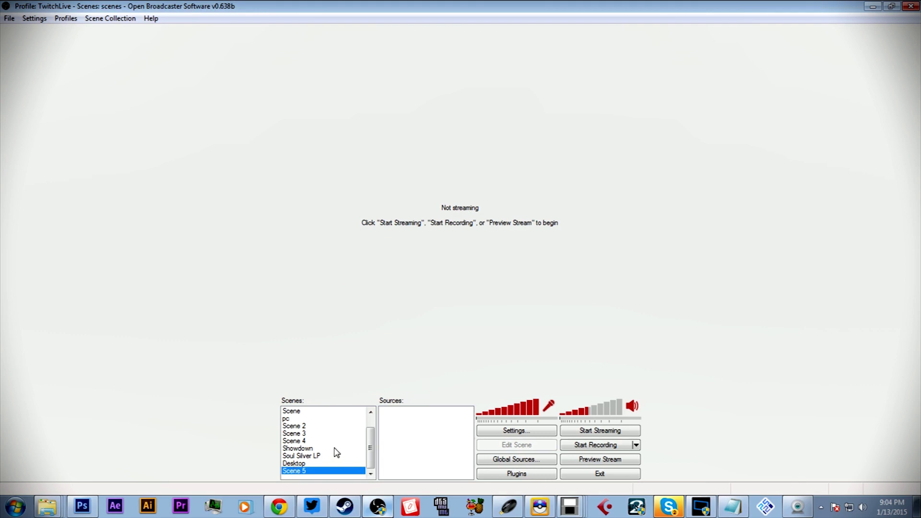
Review the source types that can be added to Scene 5 and start the stream preview
right_click(401, 425)
mouse_move(438, 438)
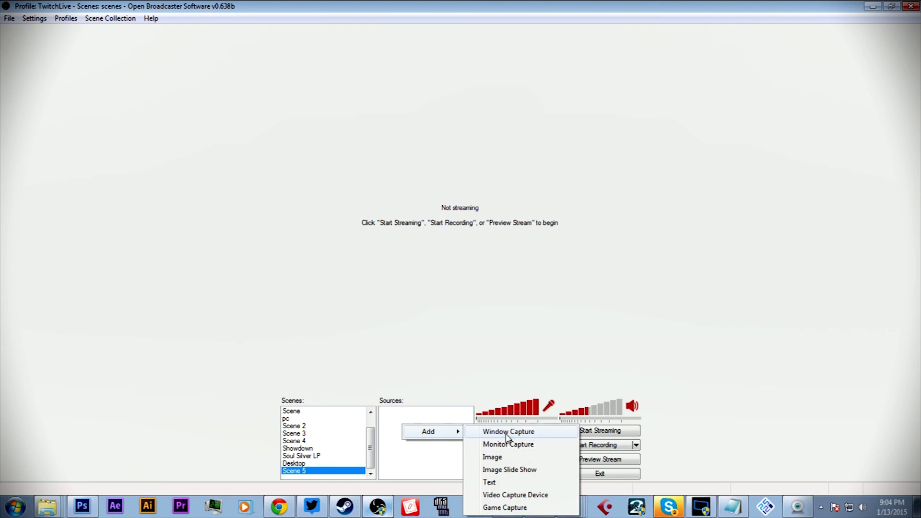
left_click(507, 362)
left_click(601, 459)
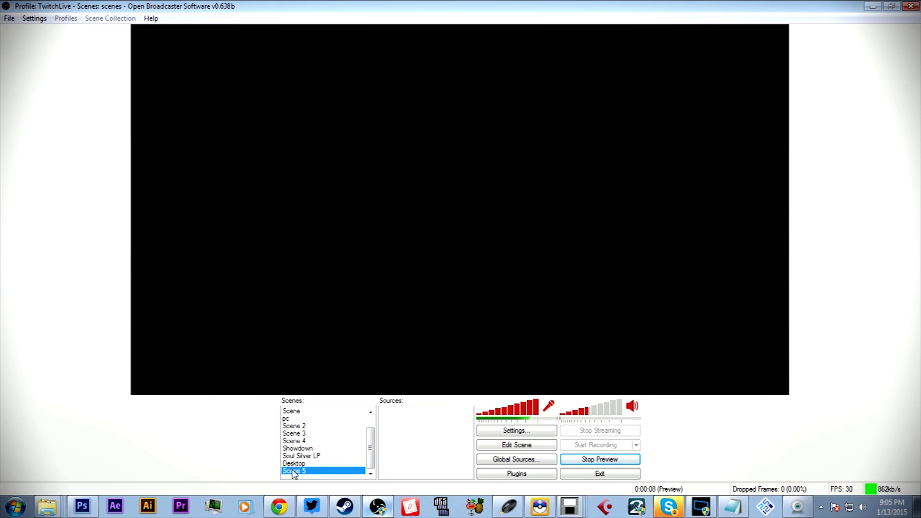
right_click(436, 430)
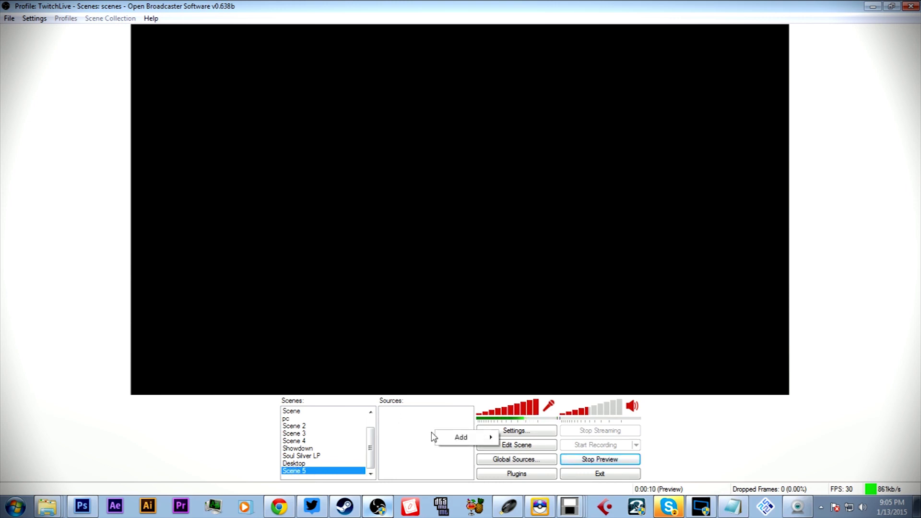
mouse_move(460, 437)
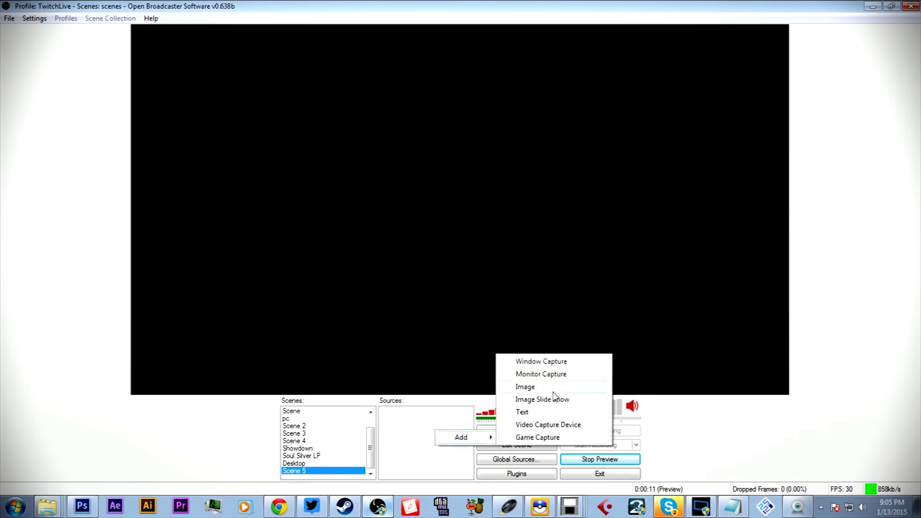
left_click(531, 363)
left_click(501, 266)
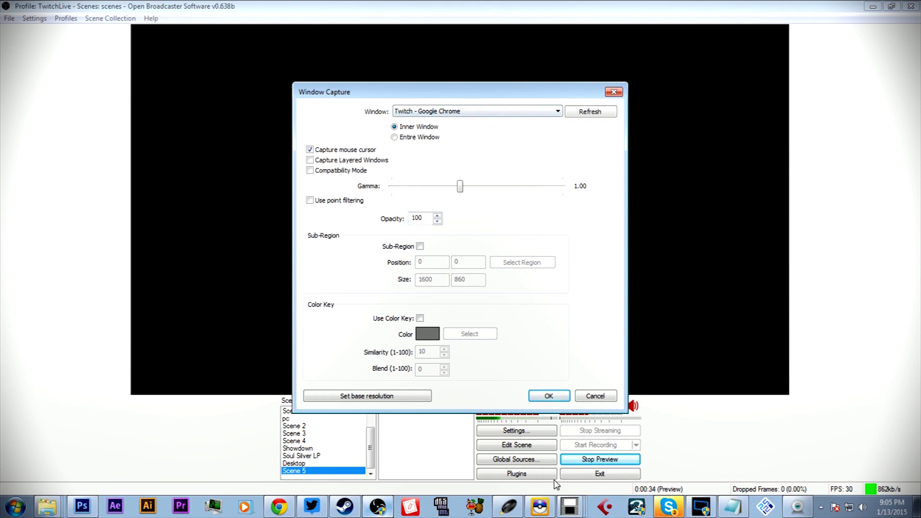
Bring up the 3DS Capture Top window, move it off the main screen and cancel the window capture settings
left_click(570, 506)
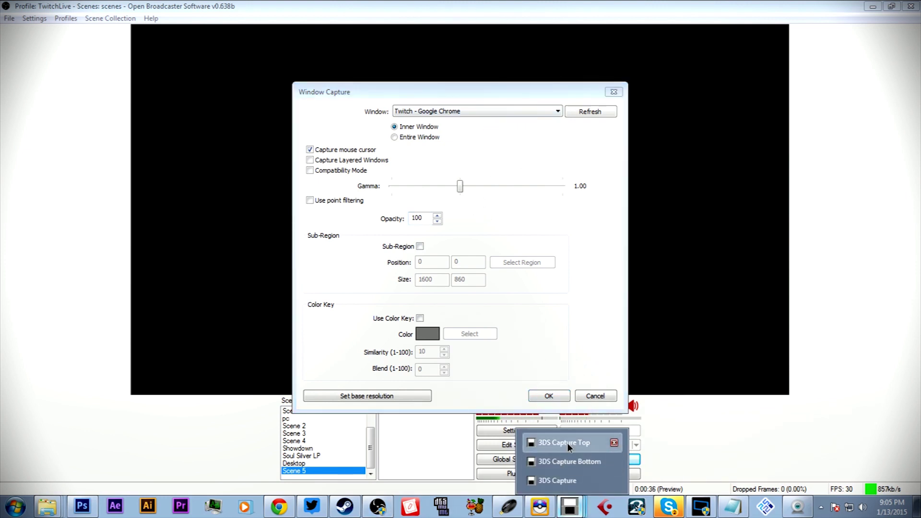
left_click(566, 442)
left_click_drag(151, 44, 920, 1)
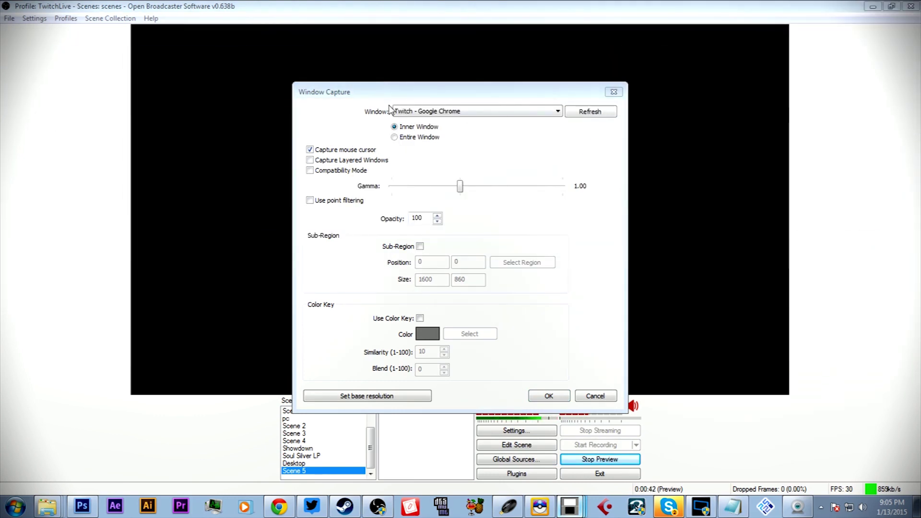
left_click(597, 396)
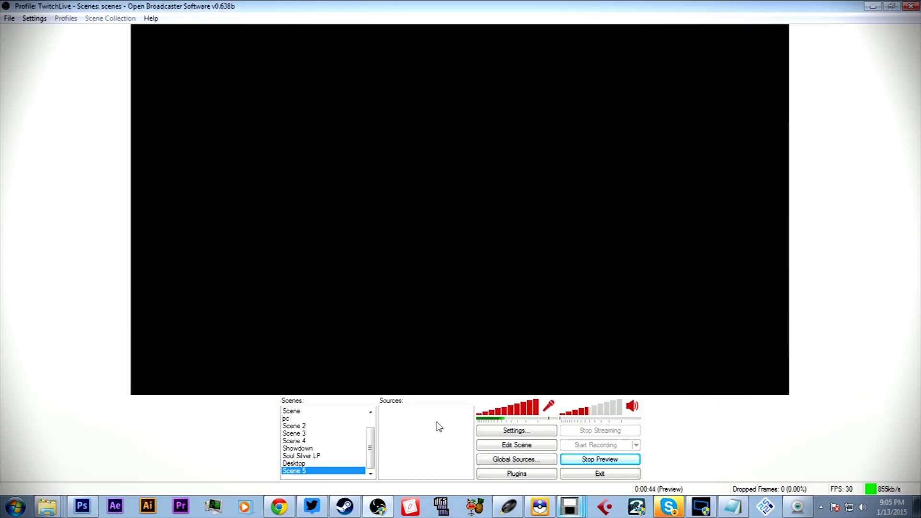
Add a Window Capture source to Scene 5 that captures the inner window of 3DS Capture Top
right_click(427, 425)
mouse_move(467, 431)
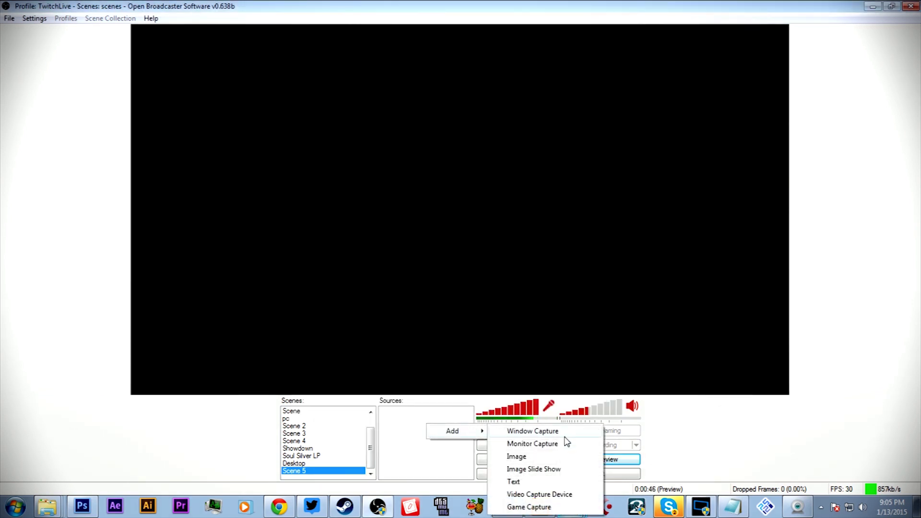
left_click(520, 431)
left_click(501, 264)
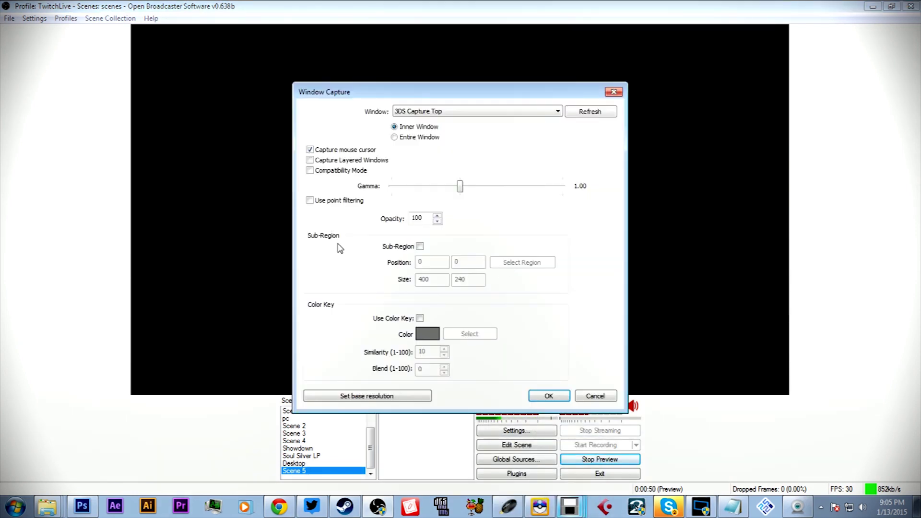
left_click(552, 112)
left_click(489, 122)
left_click(488, 112)
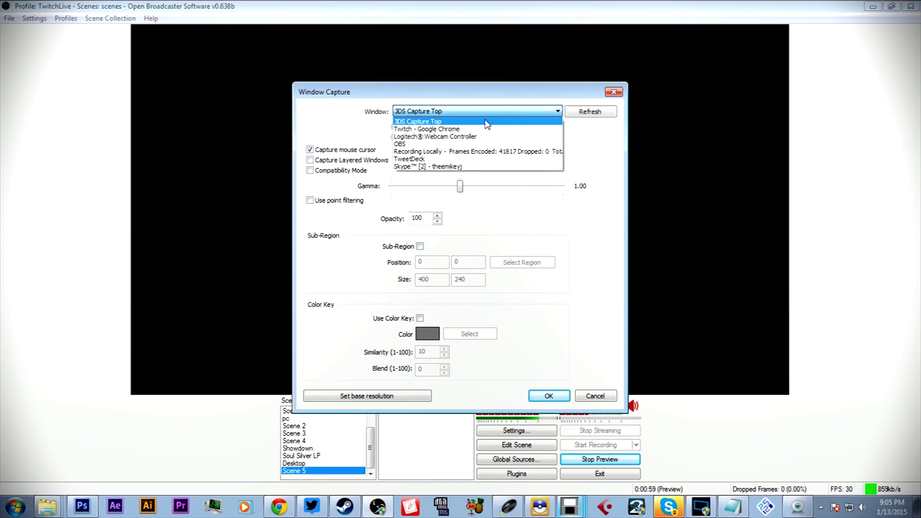
left_click(490, 111)
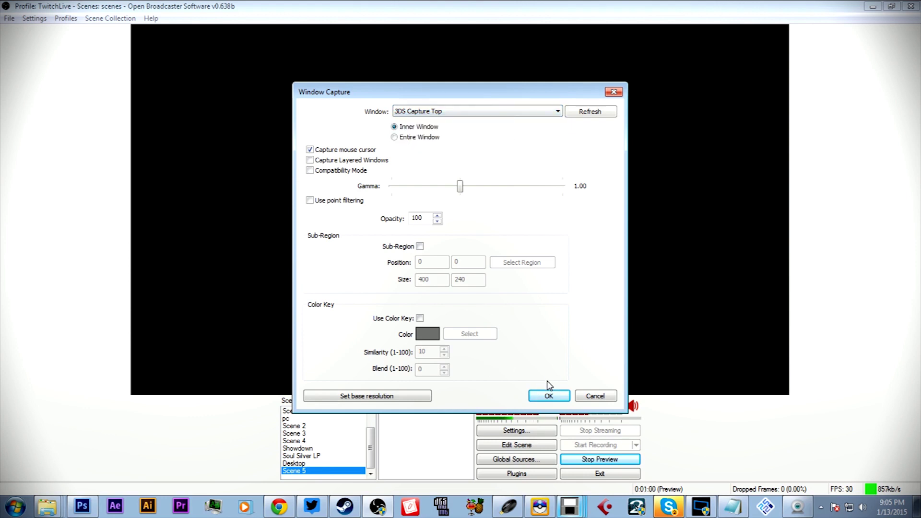
left_click(548, 396)
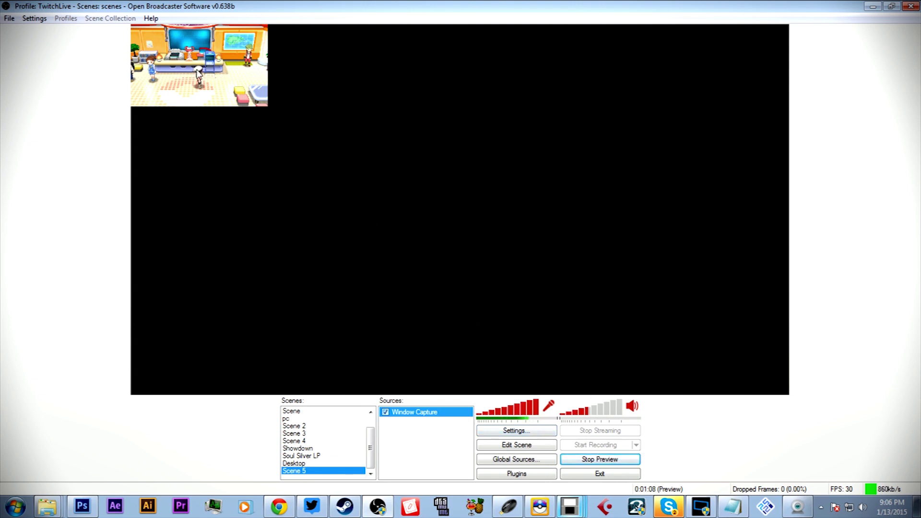
Start editing the scene and enlarge the 3DS capture until it nearly fills the preview, roughly centred
right_click(550, 468)
left_click(520, 266)
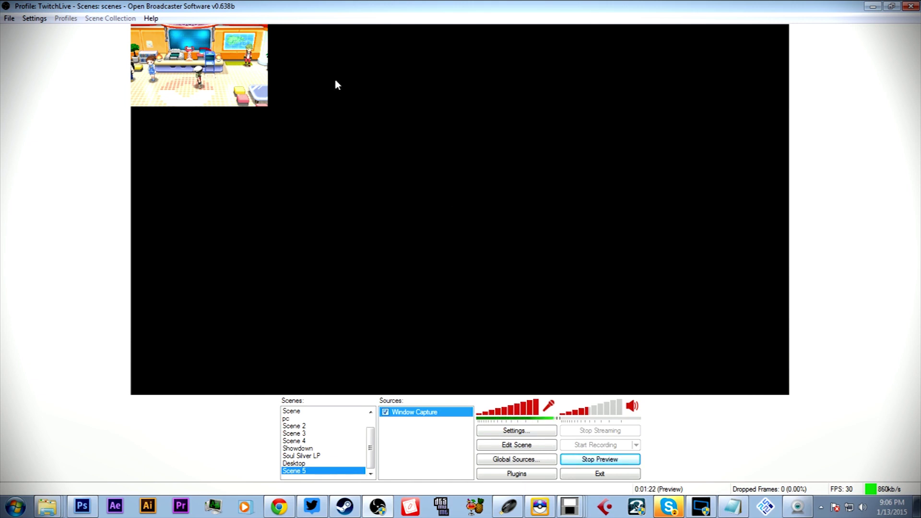
left_click(524, 446)
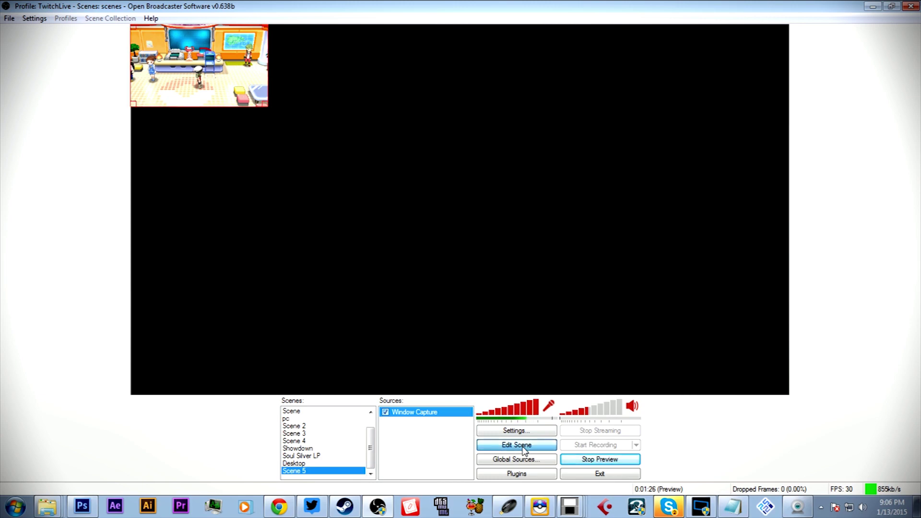
left_click_drag(268, 108, 728, 146)
mouse_move(581, 184)
left_mouse_down()
mouse_move(607, 186)
mouse_move(598, 186)
left_mouse_up()
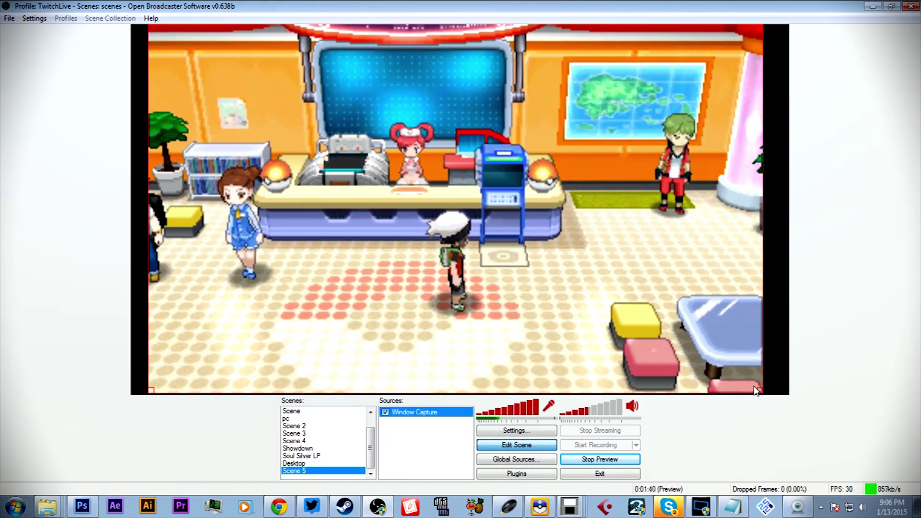
Align the 3DS capture with the preview's left edge, stretch it across the full preview area and deselect it
left_click_drag(760, 391, 763, 391)
mouse_move(603, 282)
left_mouse_down()
mouse_move(633, 281)
mouse_move(580, 278)
mouse_move(606, 269)
mouse_move(617, 275)
mouse_move(599, 275)
left_mouse_up()
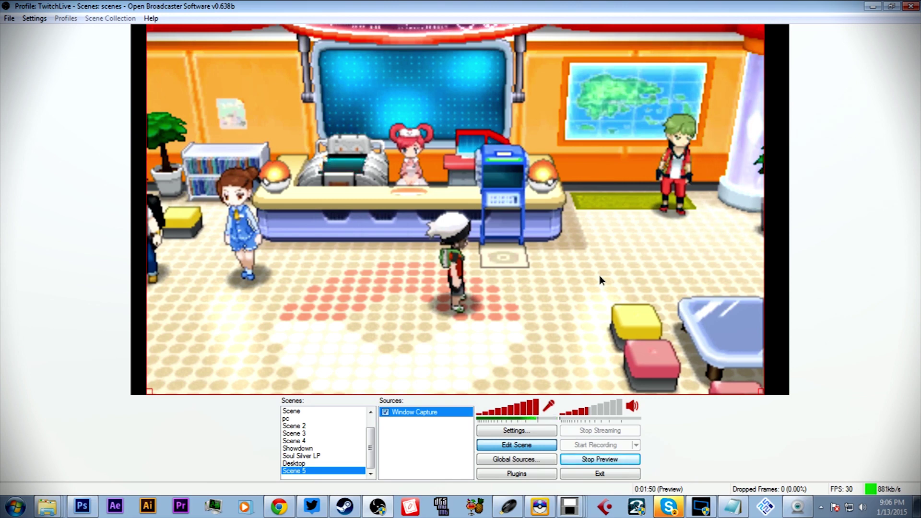
left_click_drag(599, 276, 589, 277)
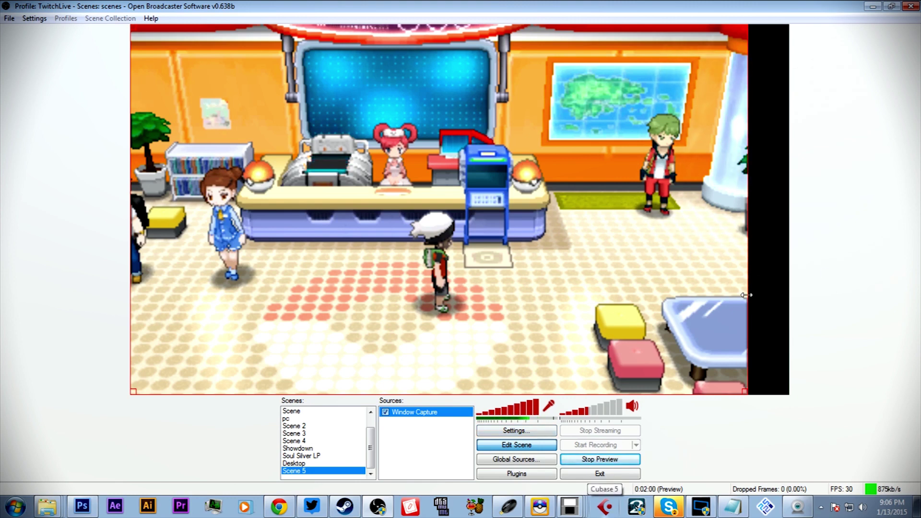
left_click_drag(744, 389, 783, 385)
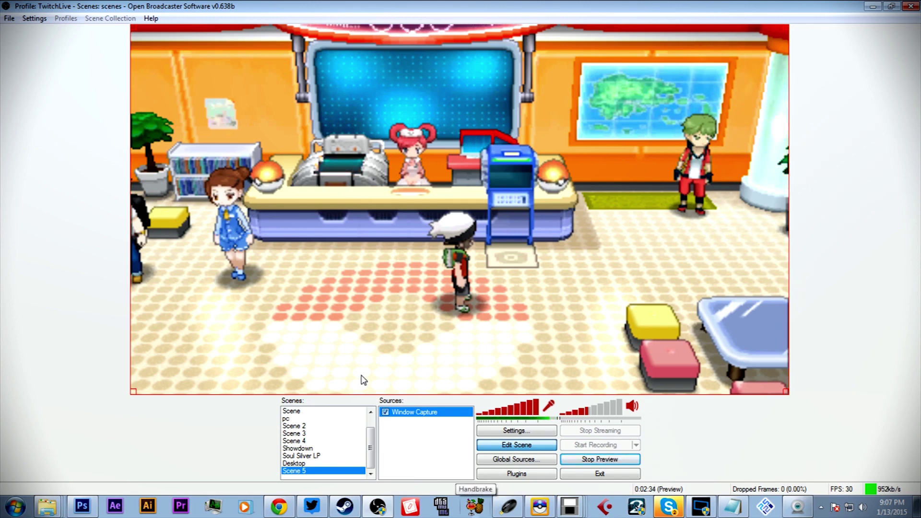
left_click(32, 334)
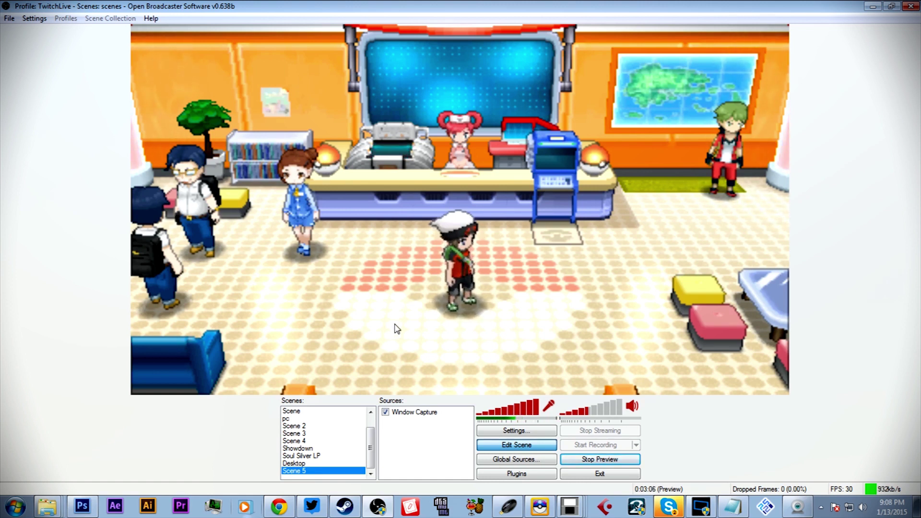
Add an Image source with the default name to Scene 5, using Frame.png from the Desktop
right_click(412, 428)
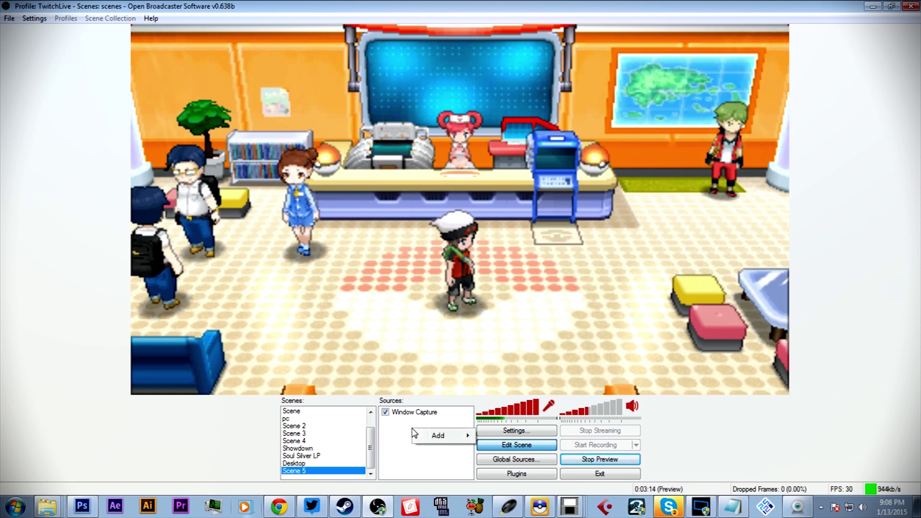
mouse_move(448, 438)
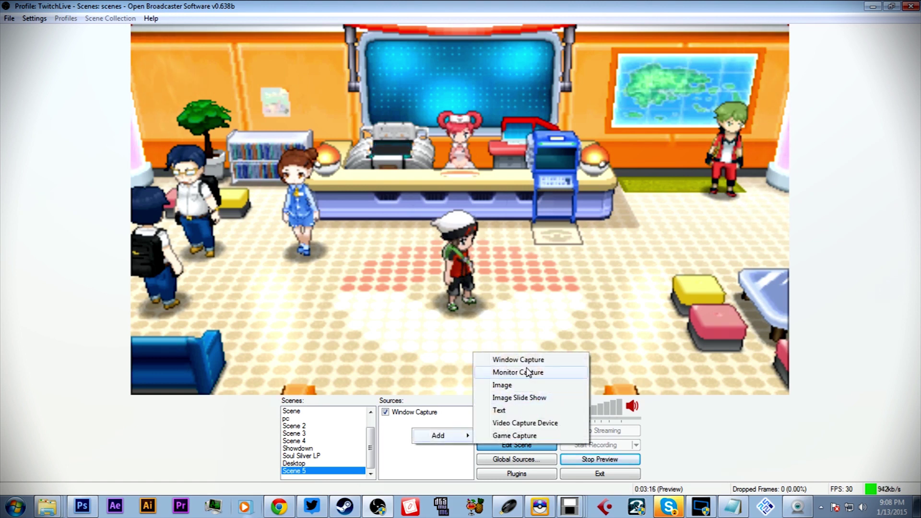
left_click(501, 385)
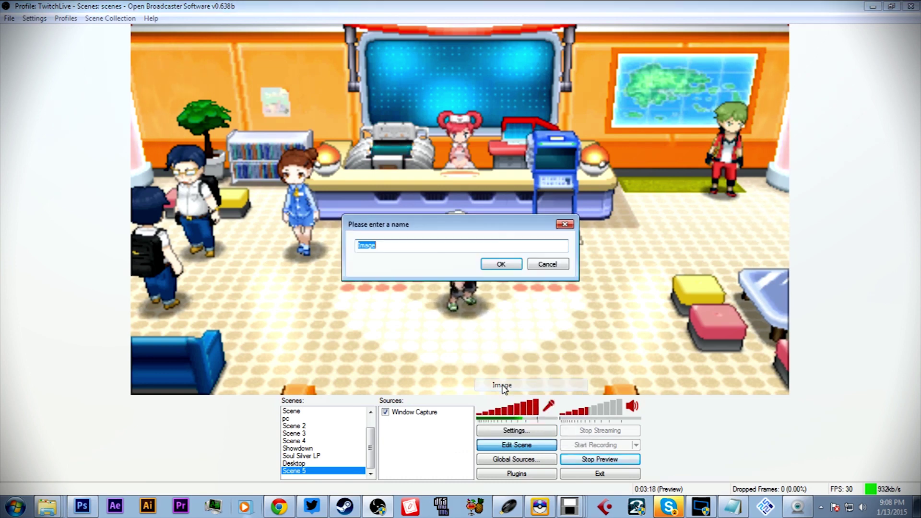
left_click(501, 265)
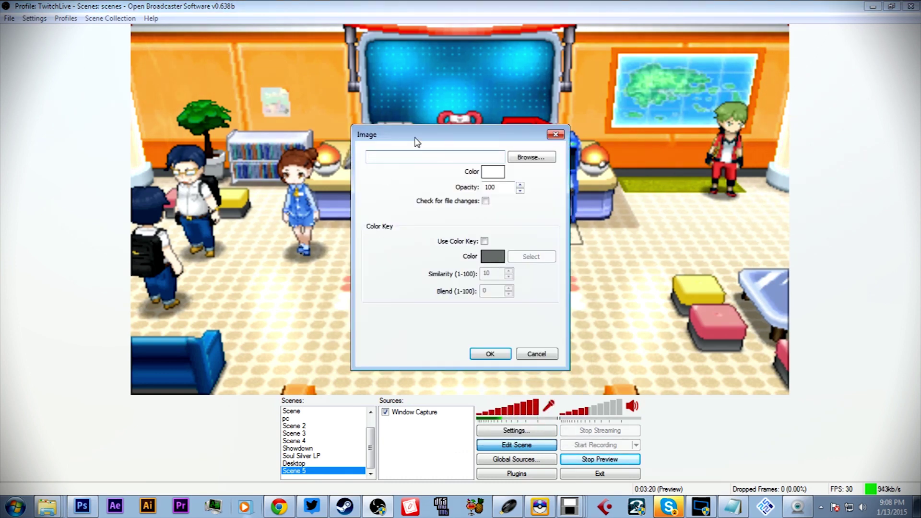
left_click(527, 158)
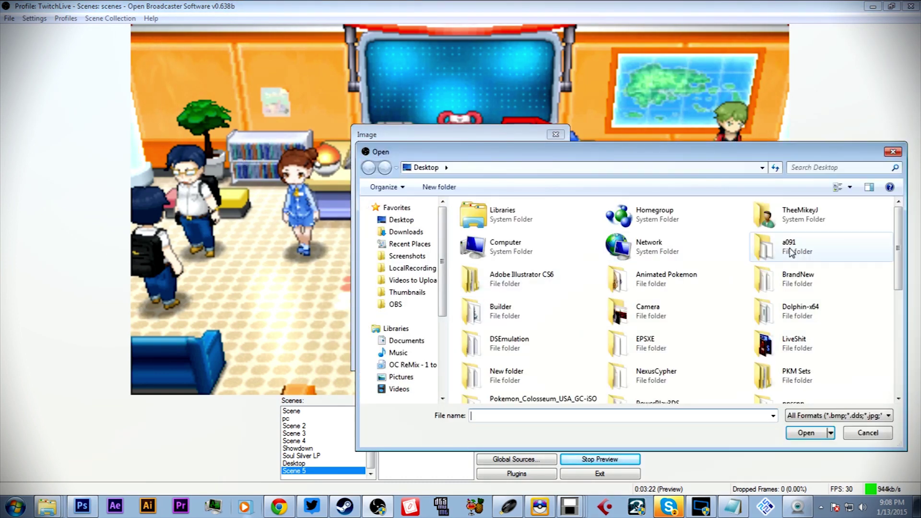
left_click_drag(900, 257, 897, 379)
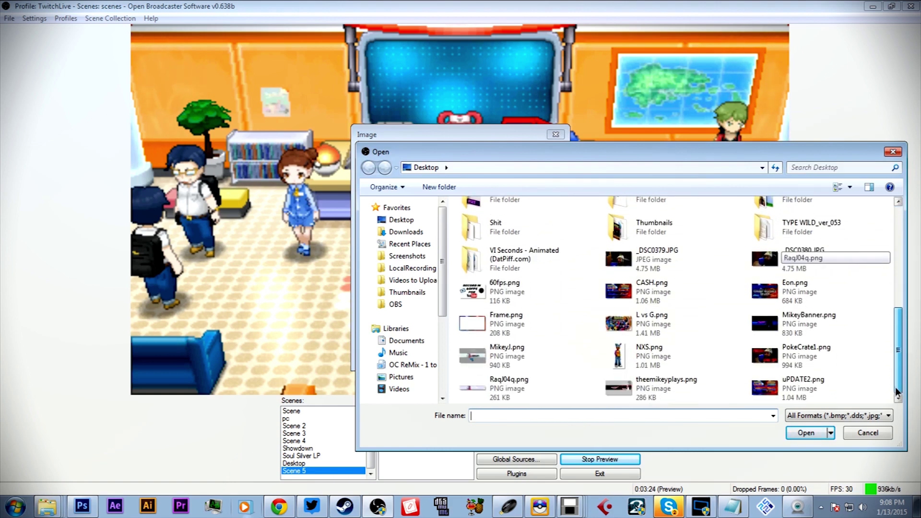
double_click(498, 329)
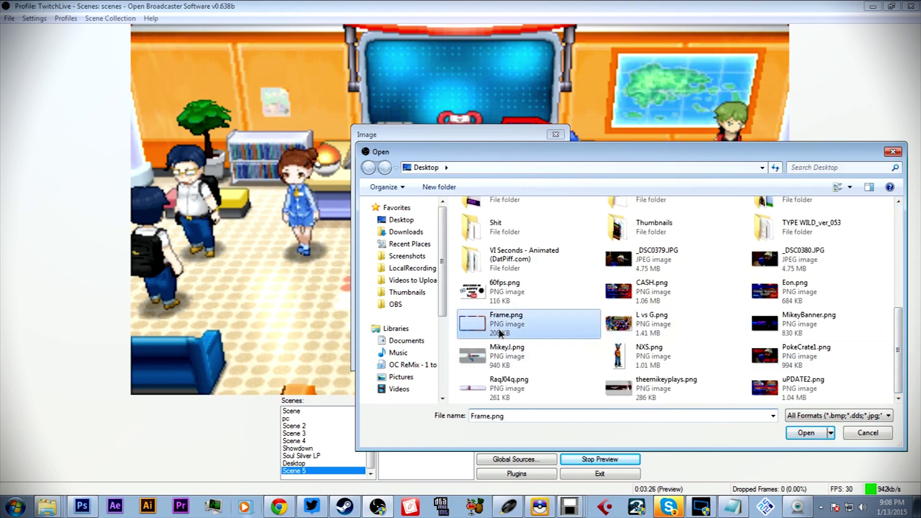
left_click(486, 354)
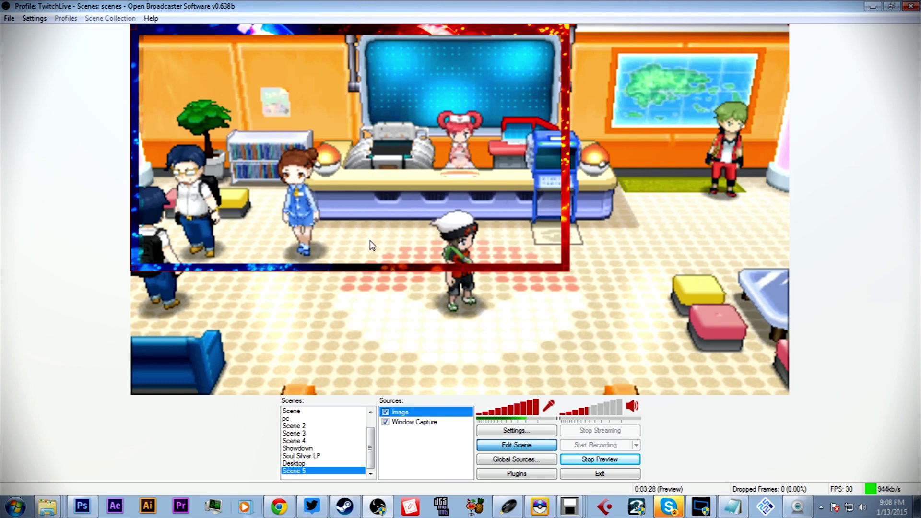
Enlarge and align the Frame.png image in Scene 5 so the frame covers the full preview area
left_click_drag(416, 161, 382, 154)
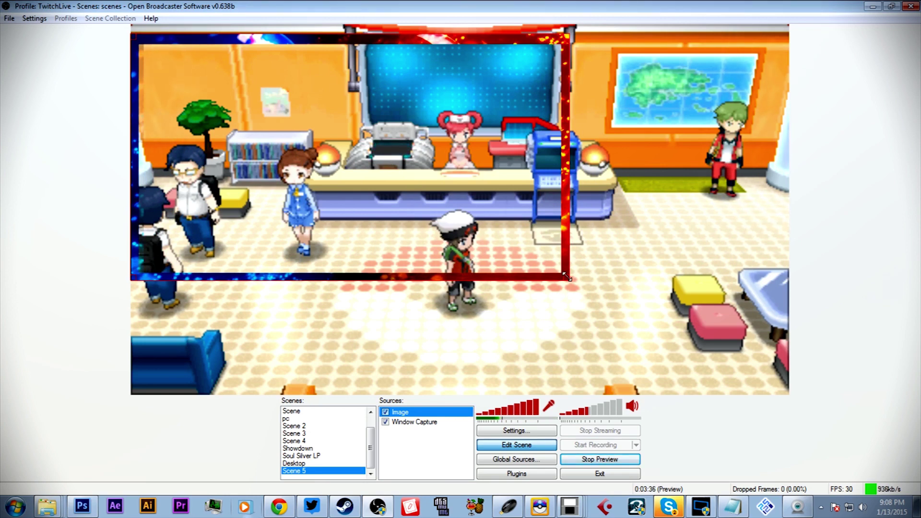
left_click_drag(566, 277, 783, 387)
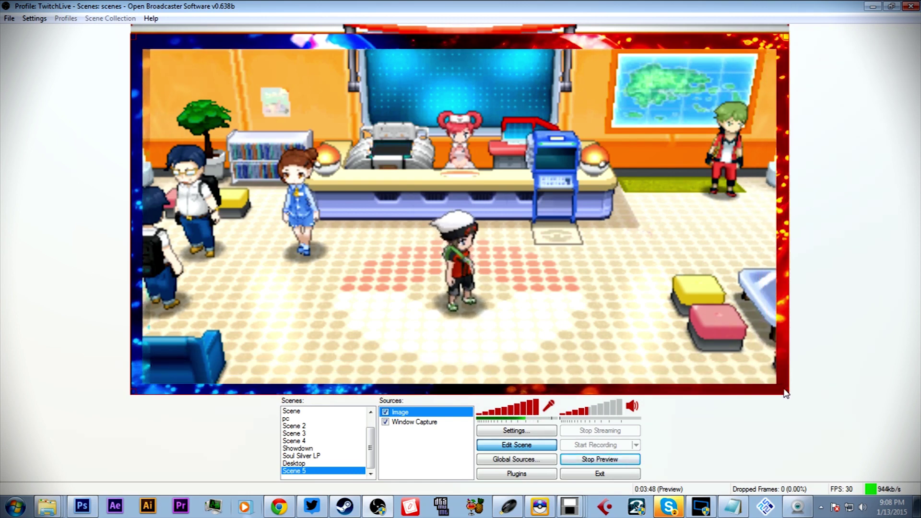
left_click_drag(380, 246, 380, 226)
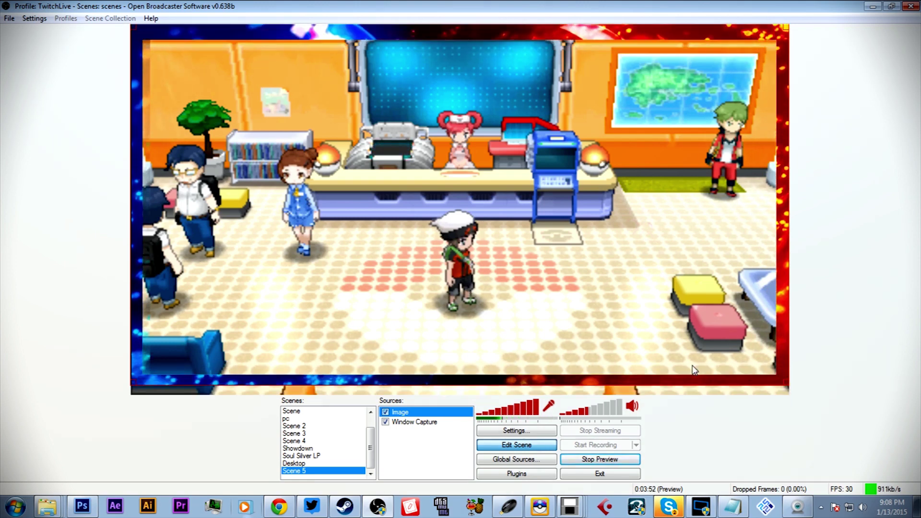
left_click_drag(788, 384, 787, 394)
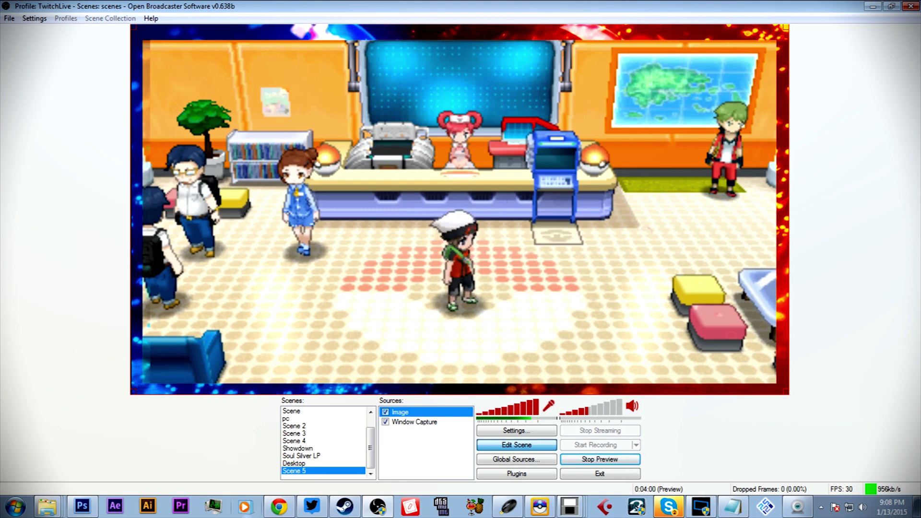
Add a Video Capture Device source with the default name to Scene 5, using the Logitech HD Webcam C270
mouse_move(797, 506)
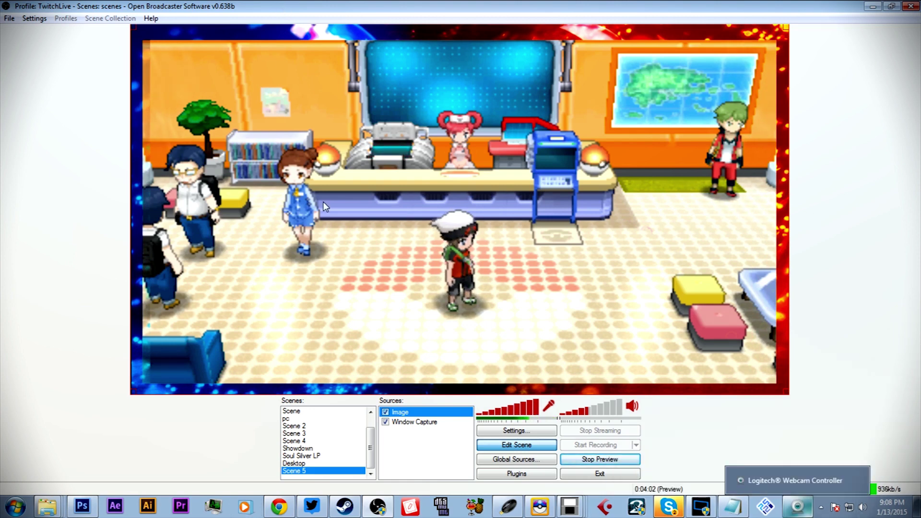
mouse_move(461, 460)
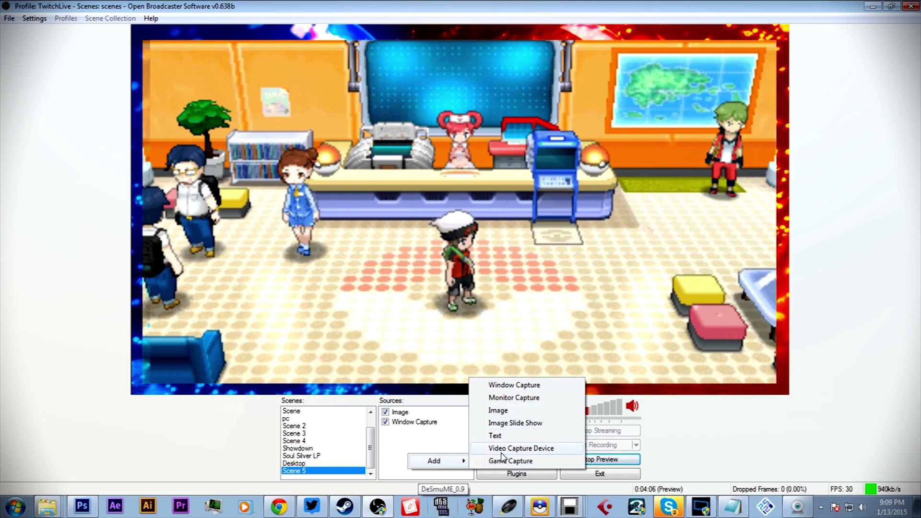
right_click(413, 446)
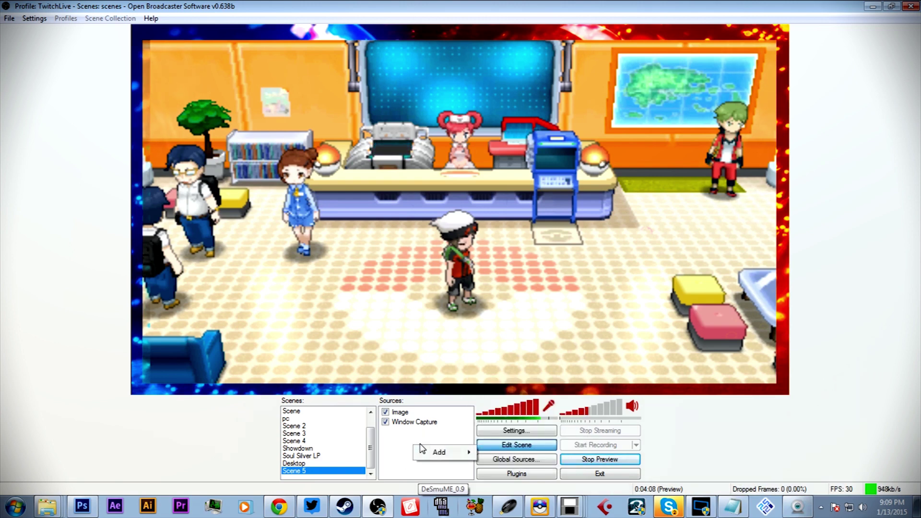
mouse_move(438, 456)
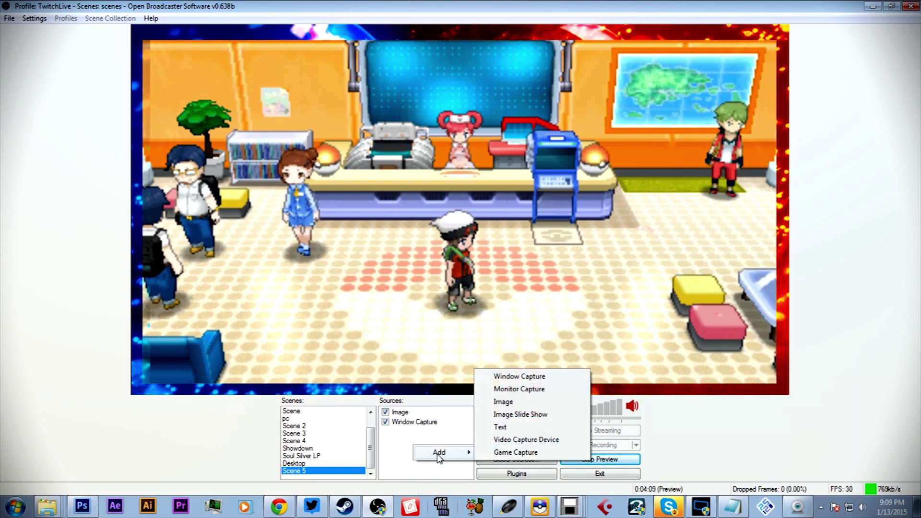
left_click(526, 439)
left_click(500, 264)
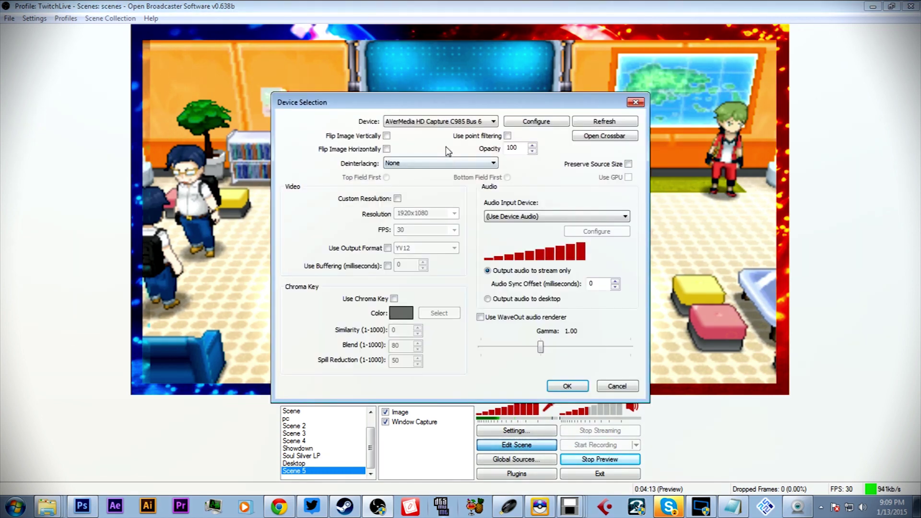
left_click(463, 122)
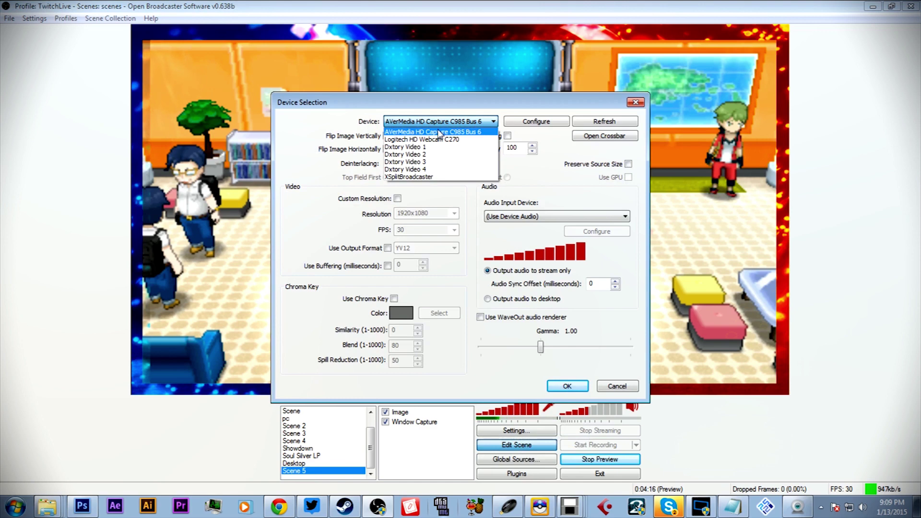
left_click(415, 140)
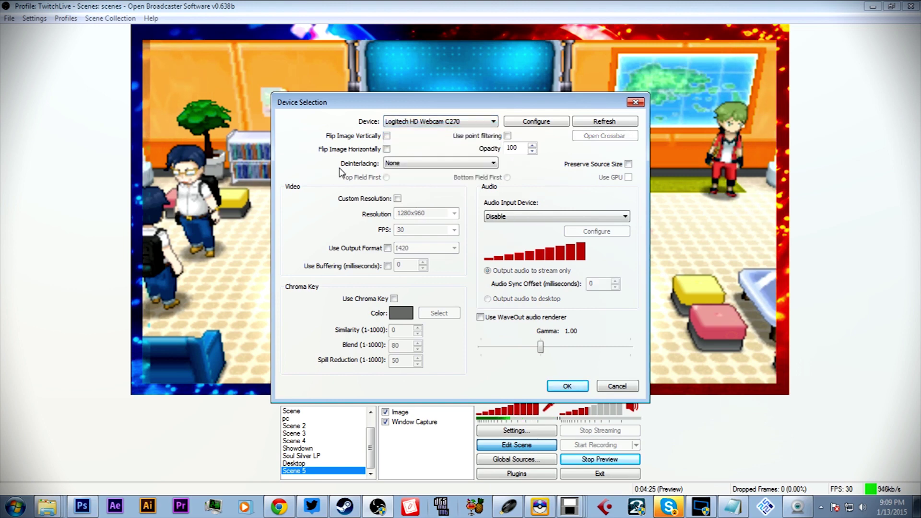
left_click(557, 389)
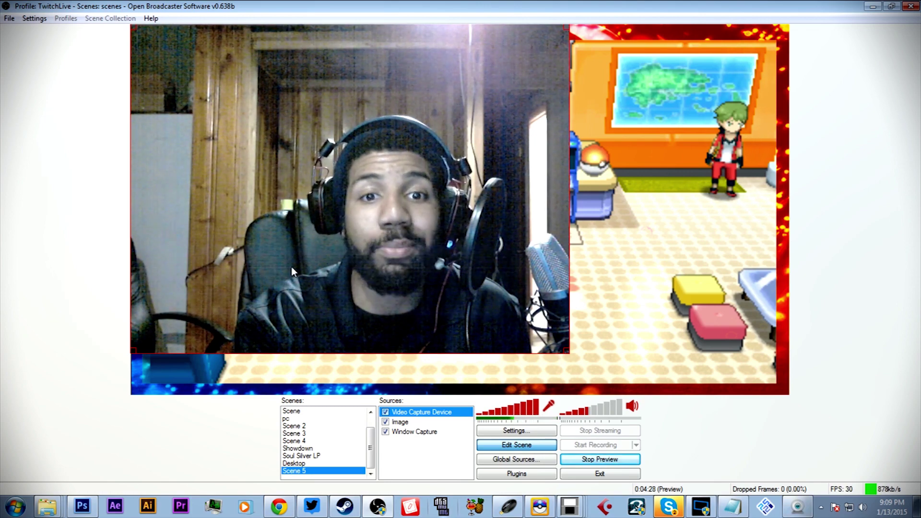
Shift the webcam video toward the right side of the preview, then hide that source and finish editing the scene
left_click_drag(315, 269, 481, 277)
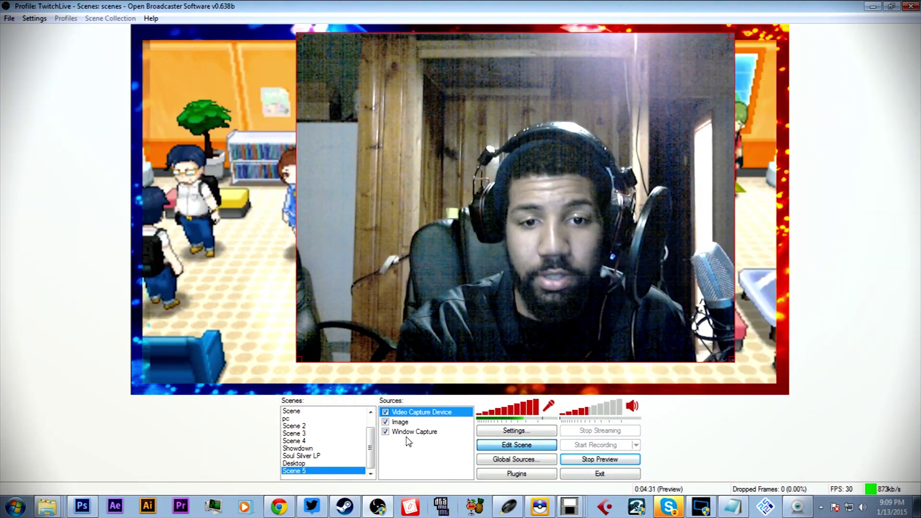
left_click(385, 412)
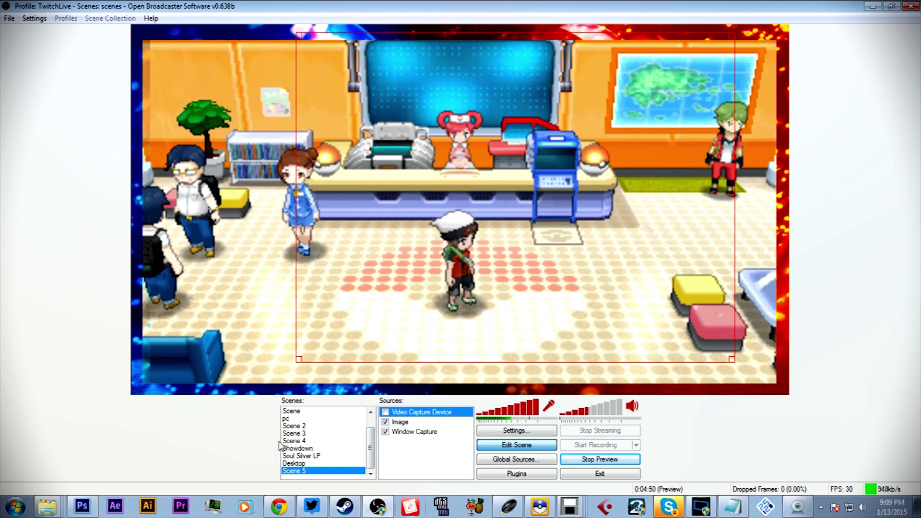
left_click(526, 446)
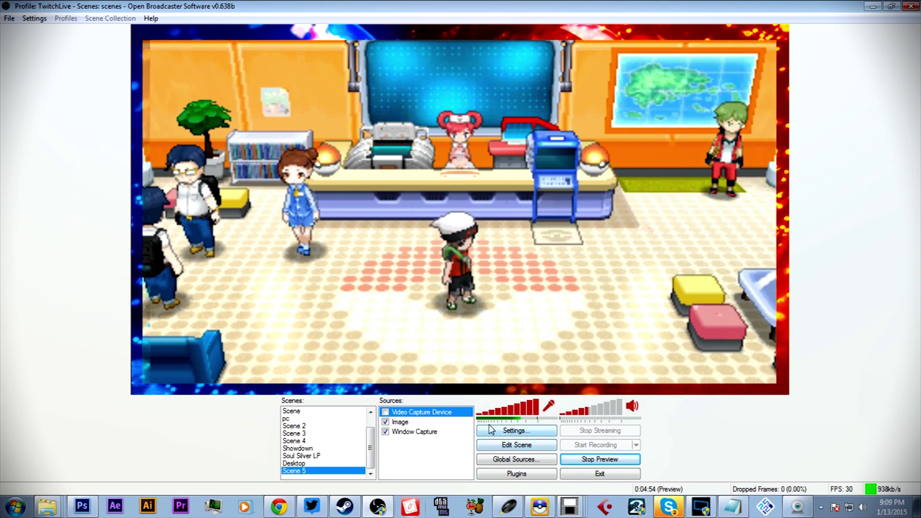
Turn off mouse cursor capture in the properties of Scene 5's Window Capture source
left_click(419, 433)
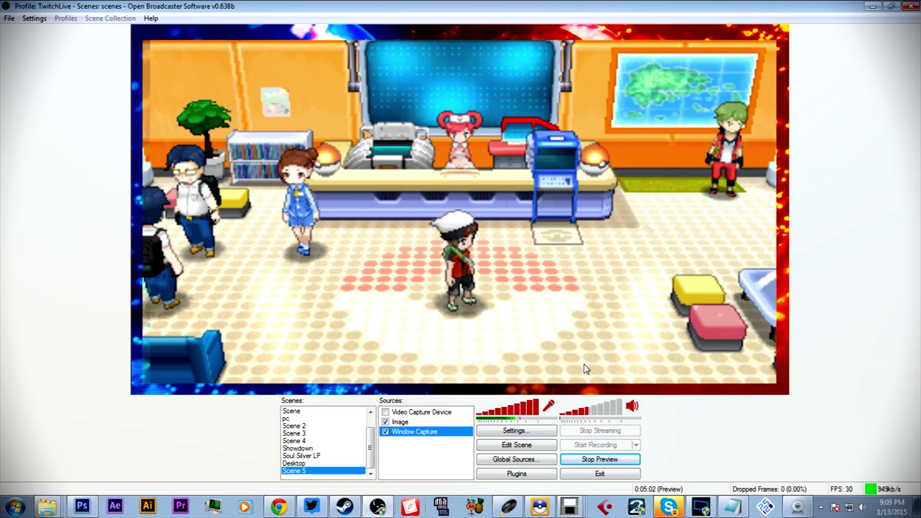
right_click(409, 432)
left_click(456, 425)
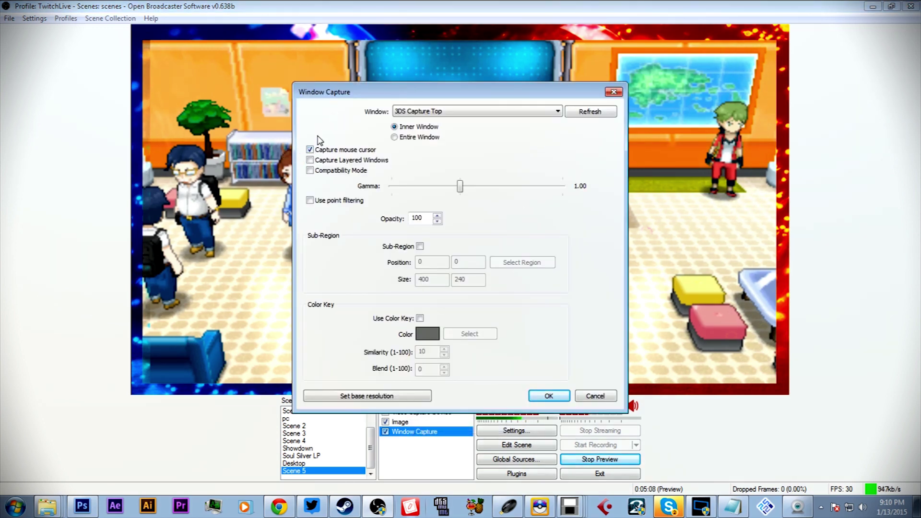
left_click(542, 399)
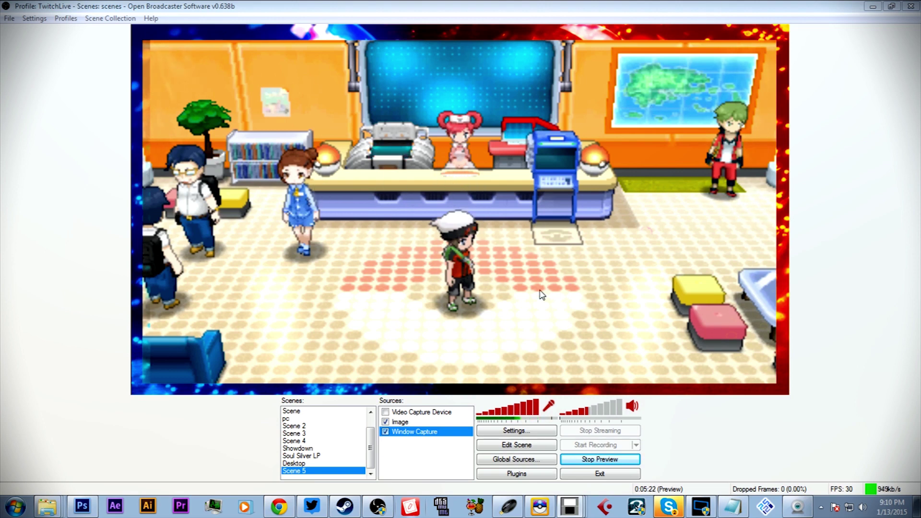
Review the capture options of the Window Capture source, including point filtering, and close its properties
right_click(414, 438)
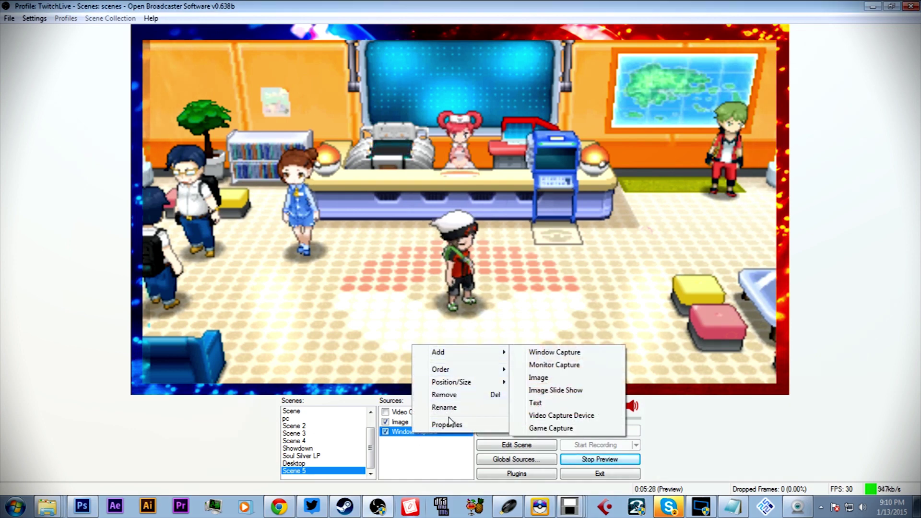
left_click(446, 425)
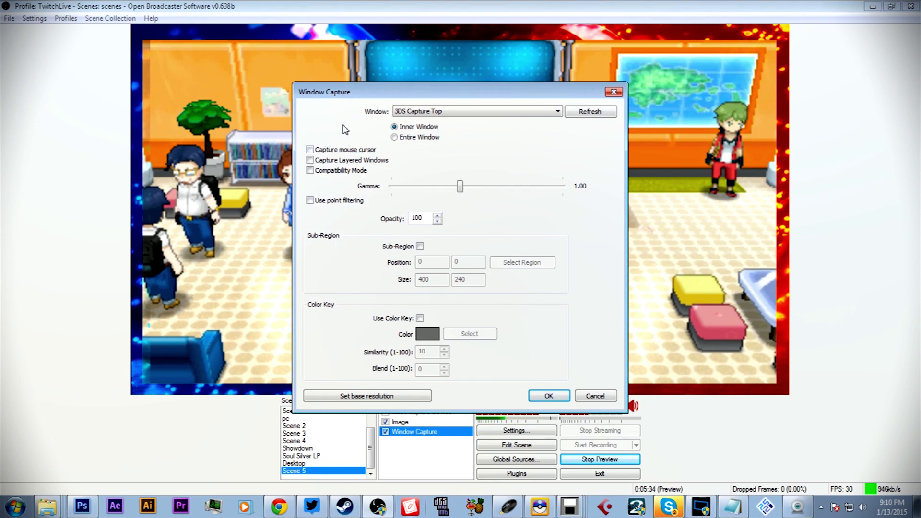
left_click_drag(362, 86, 432, 45)
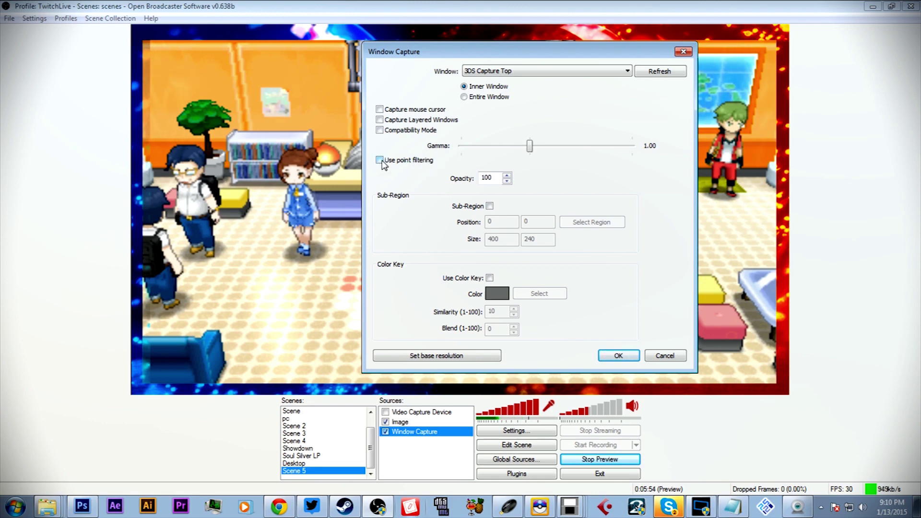
left_click(614, 357)
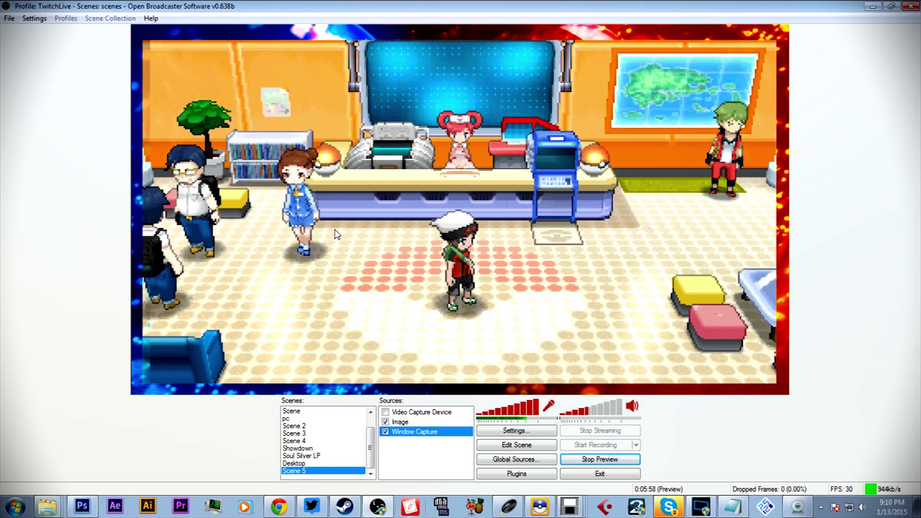
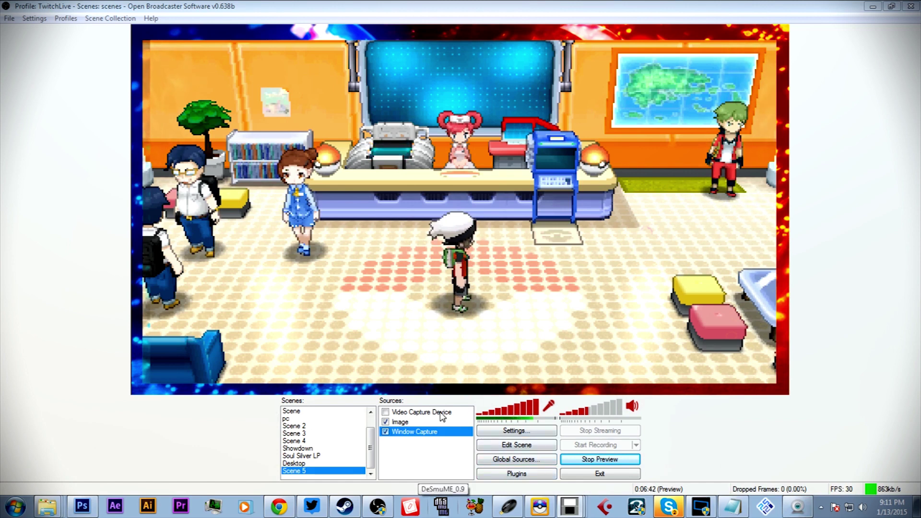
left_click(502, 459)
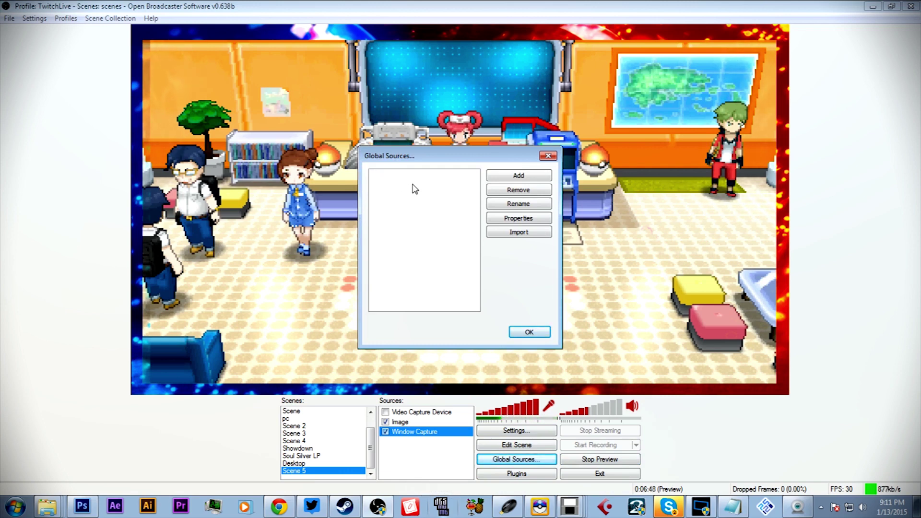
left_click(526, 177)
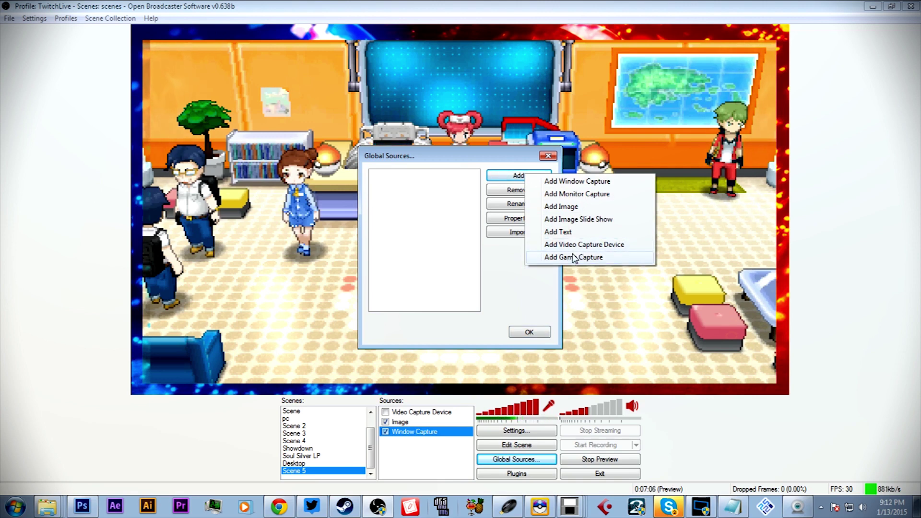
left_click(557, 259)
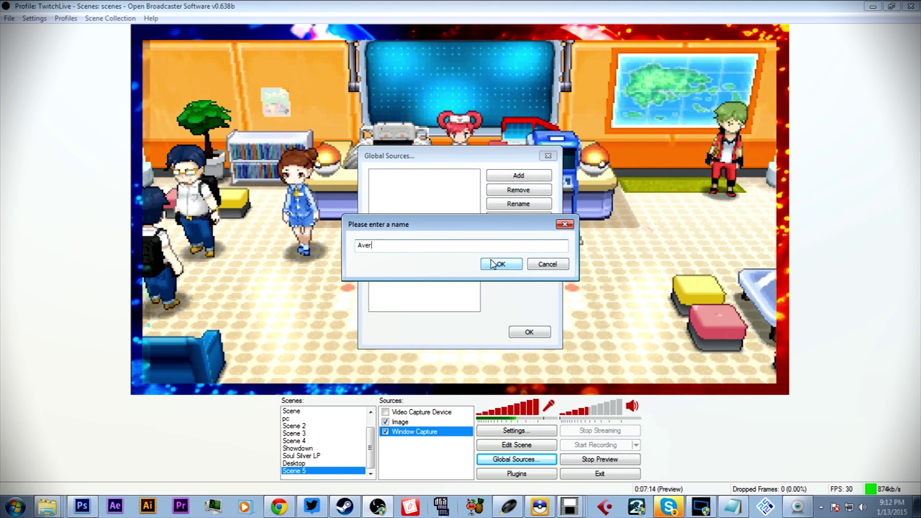
left_click(490, 263)
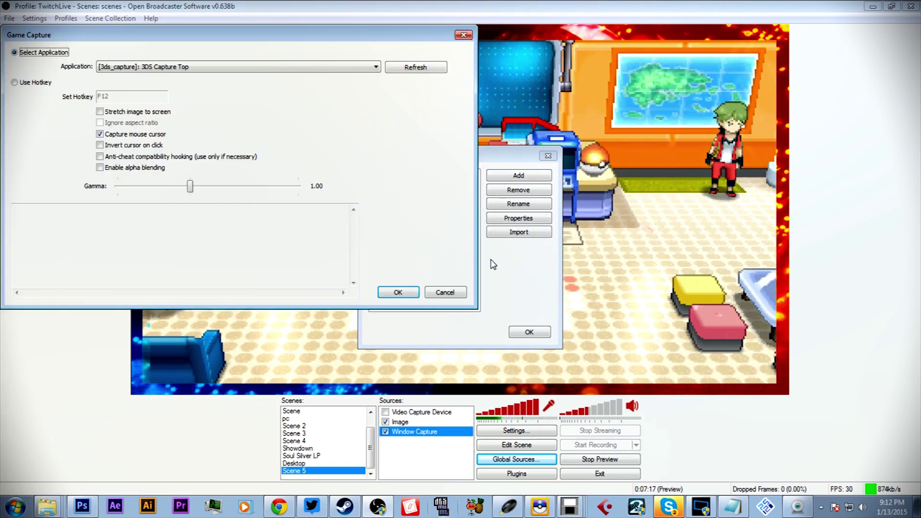
left_click(294, 70)
left_click(295, 71)
left_click(294, 71)
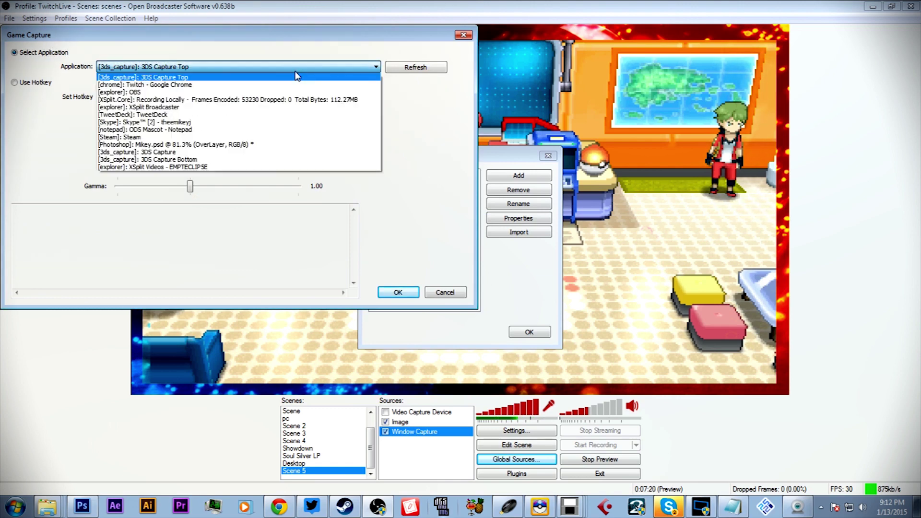
left_click(296, 77)
left_click(454, 291)
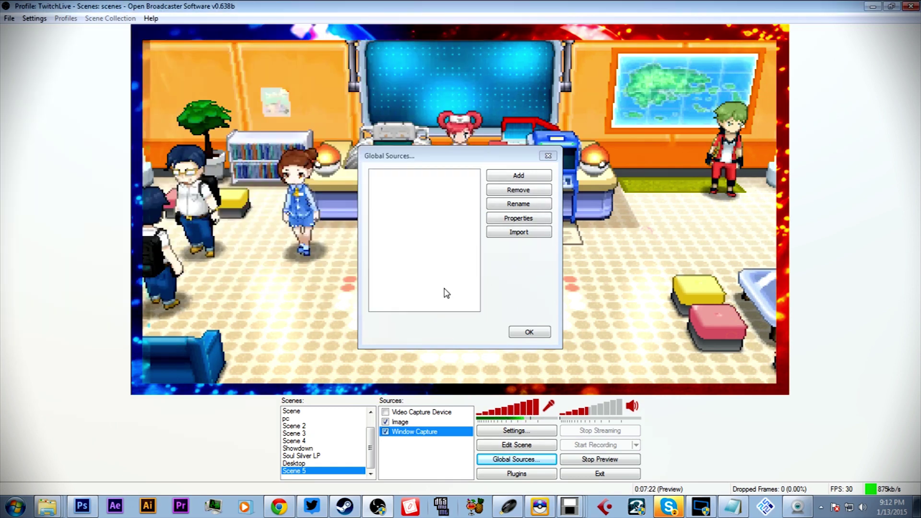
Try to add a global Video Capture Device source using the AVerMedia HD Capture C985 Bus 6, then cancel its device selection
left_click(504, 183)
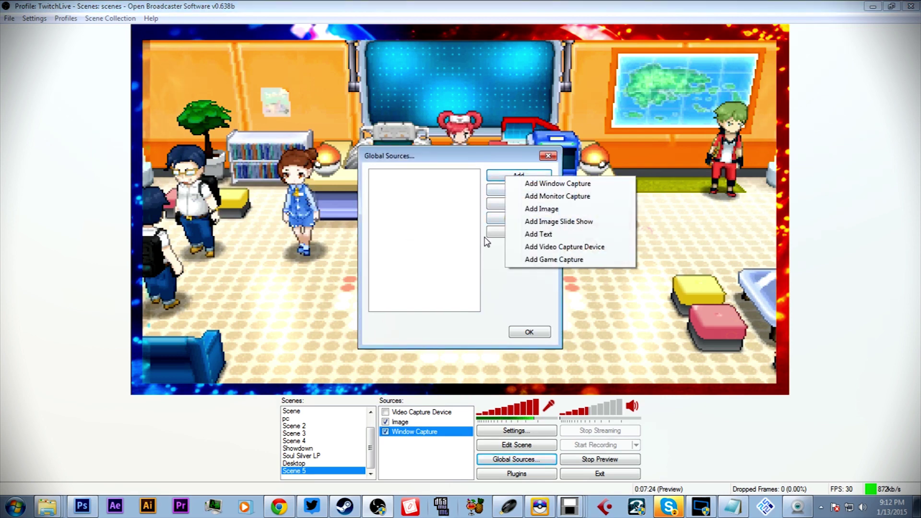
left_click(544, 248)
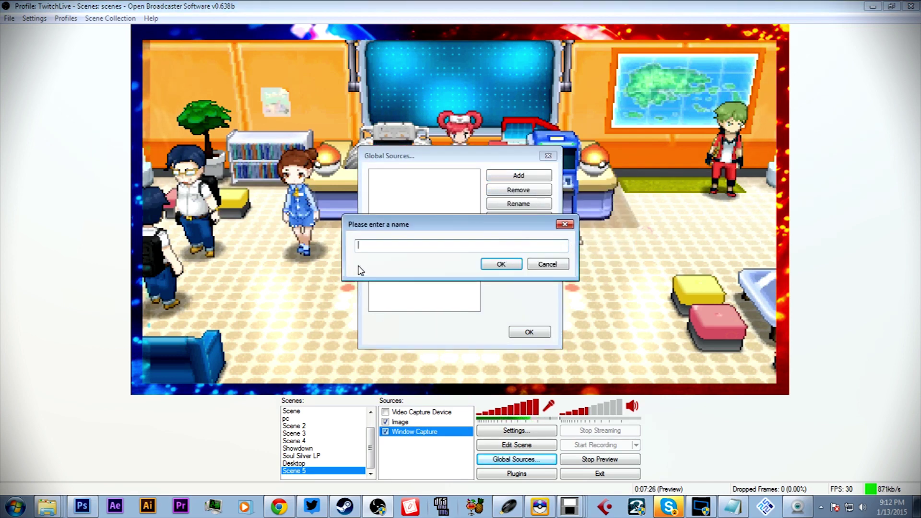
type("A")
key("Return")
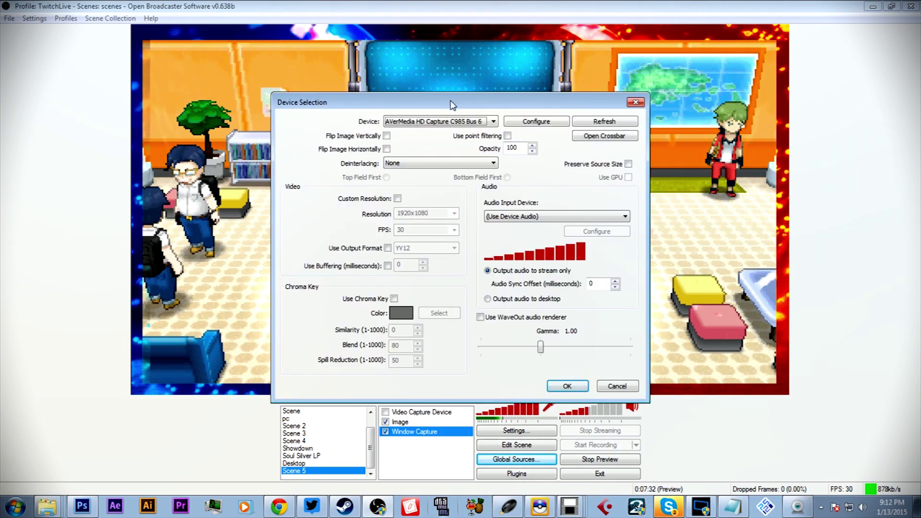
left_click(468, 122)
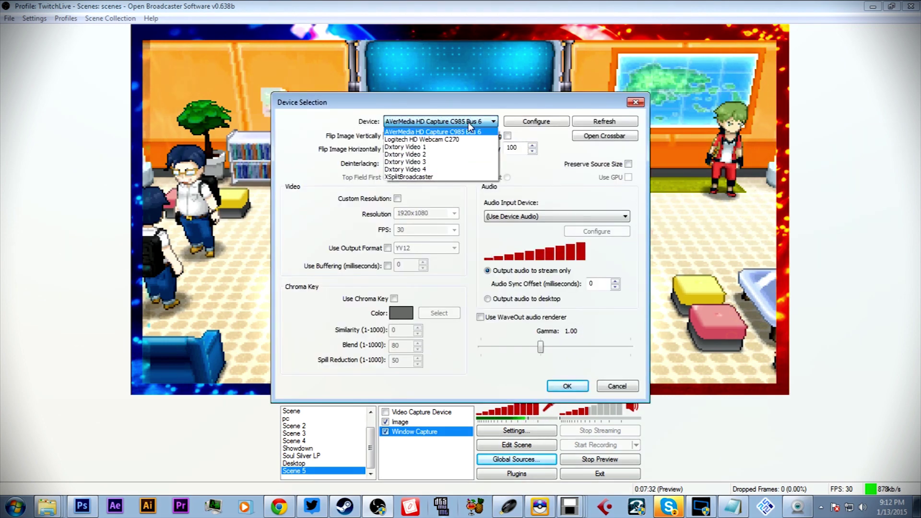
left_click(431, 132)
left_click(578, 391)
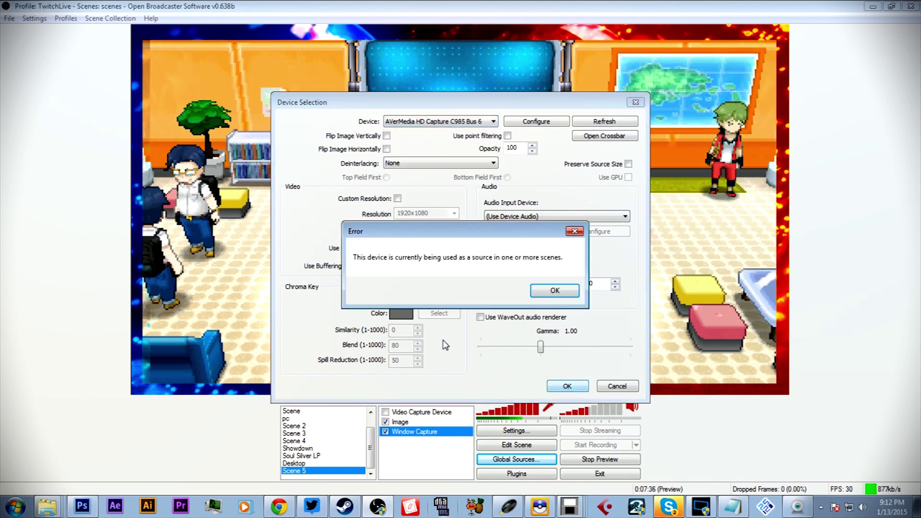
left_click(554, 291)
left_click(616, 387)
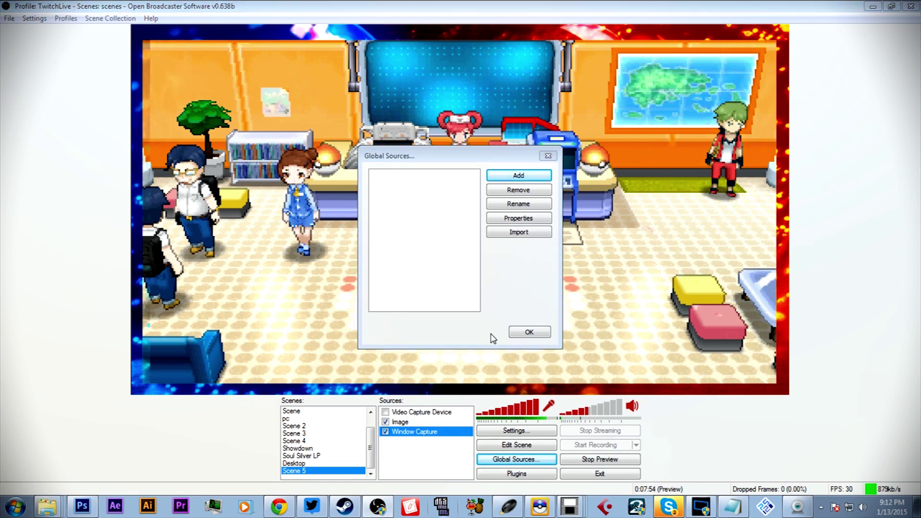
Close the global sources list and add a Text source named "Ticker" to Scene 5
left_click(515, 333)
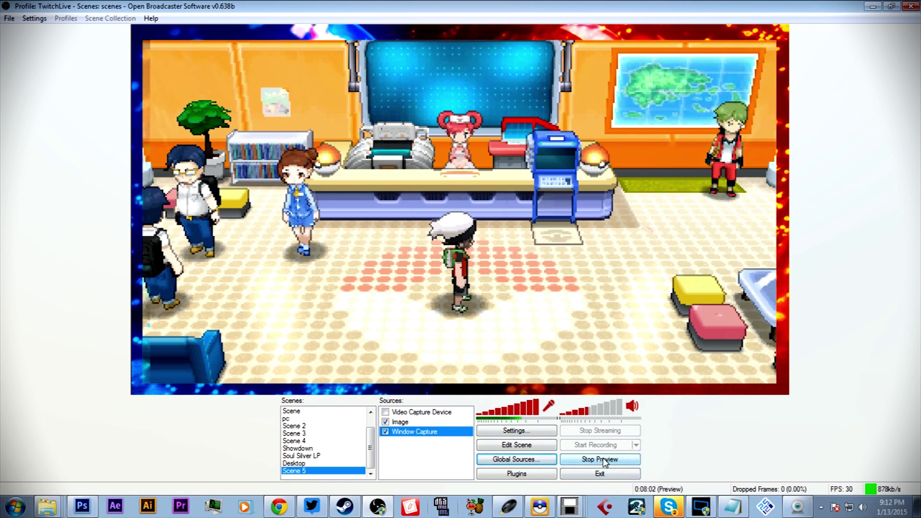
left_click(422, 448)
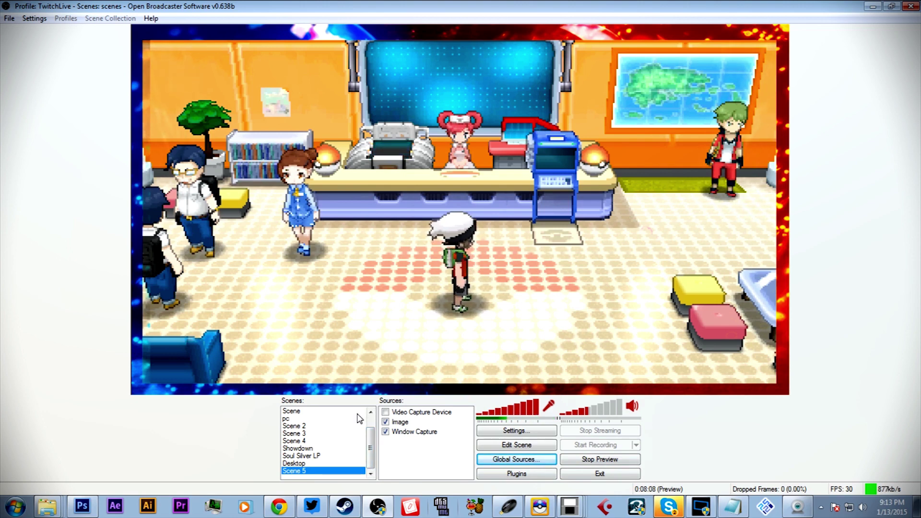
right_click(409, 459)
mouse_move(439, 461)
left_click(497, 436)
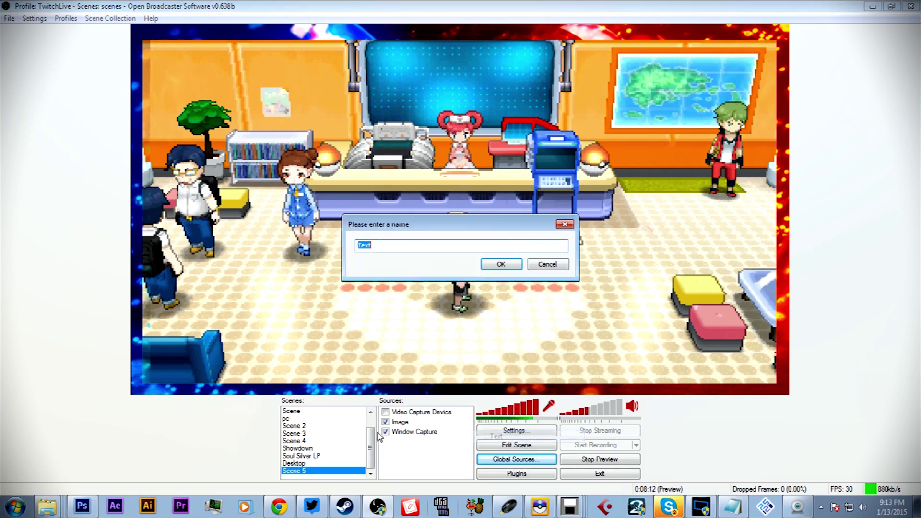
type("Ticker")
key("Return")
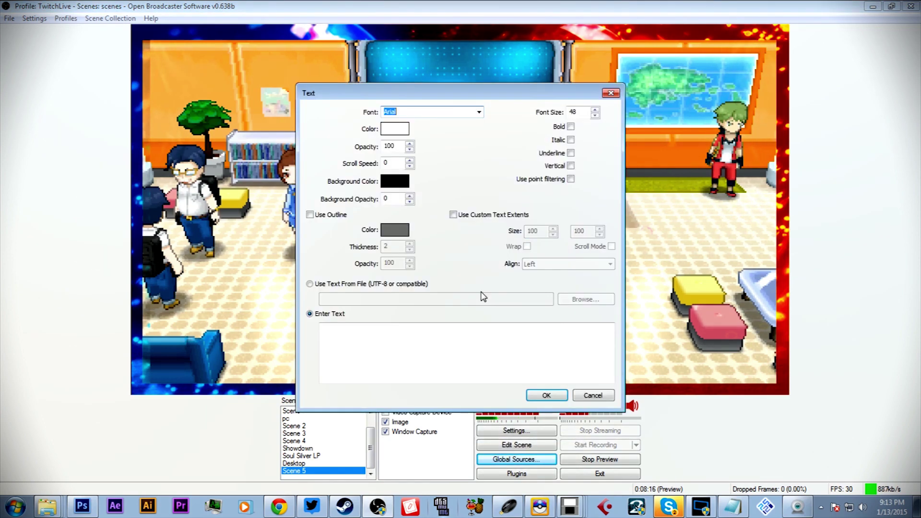
Set the Ticker font to BadaBoom BB, enter the text "TheeMikeyJ is Da bessssssss" and save the source
left_click(478, 112)
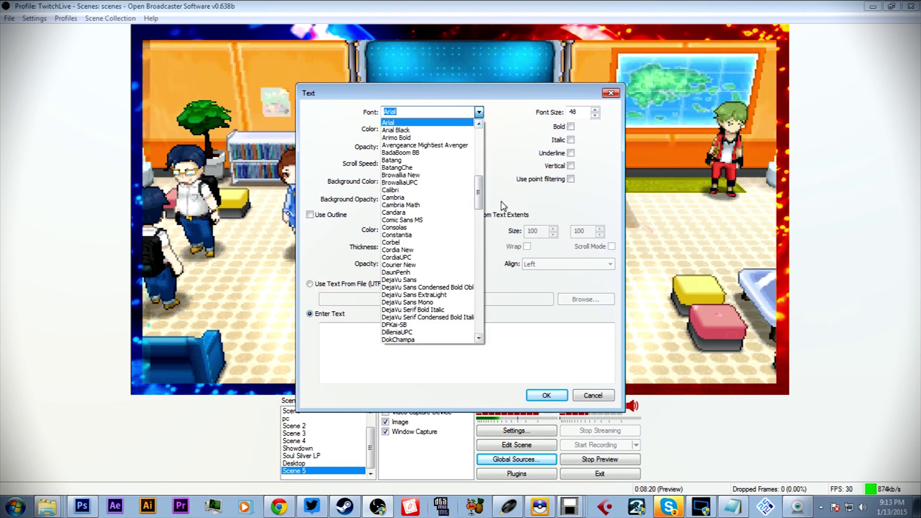
left_click(422, 152)
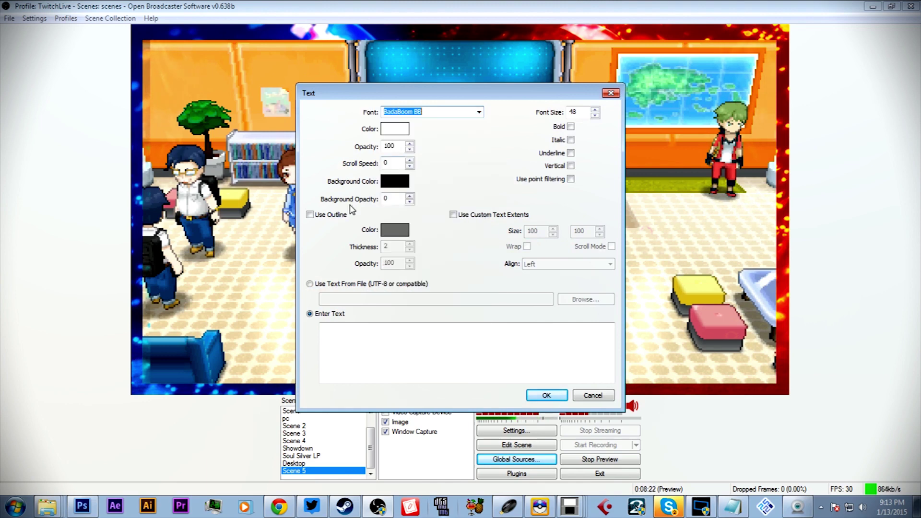
left_click(346, 346)
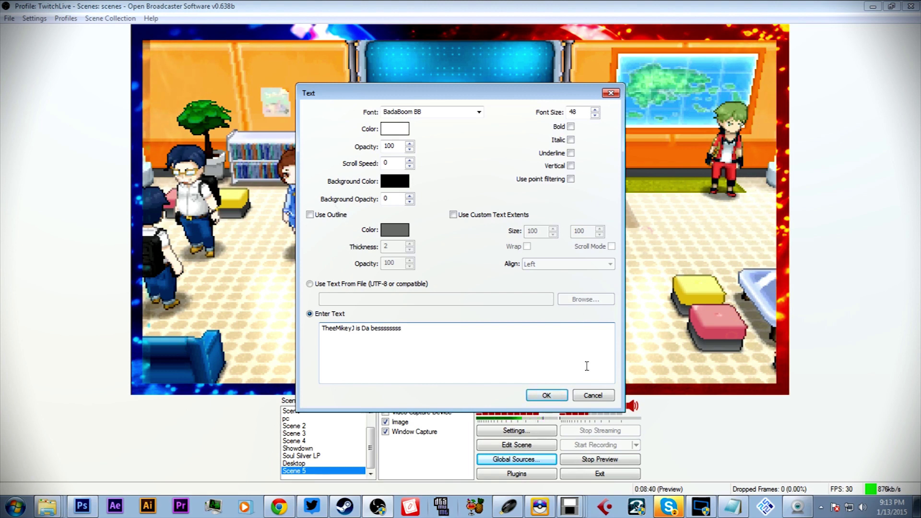
left_click(547, 396)
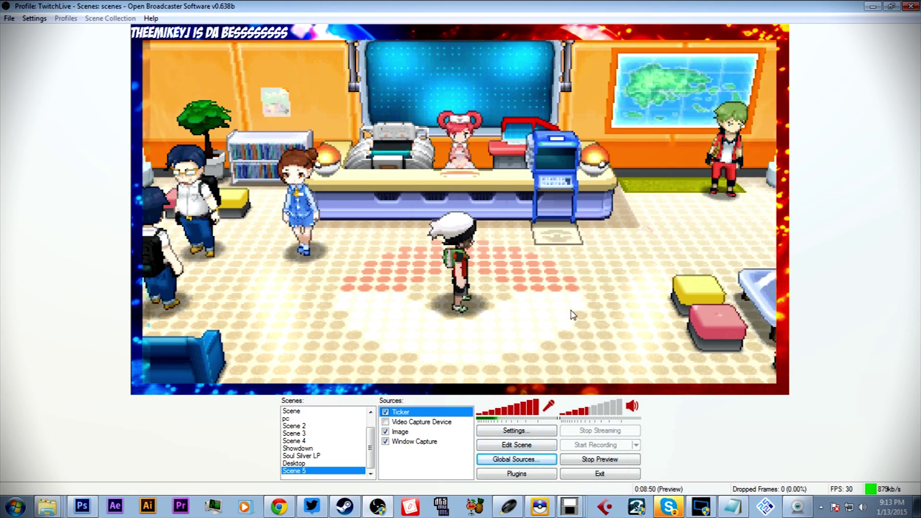
Give the Ticker text a black outline and a scroll speed of 100 in its properties
right_click(400, 413)
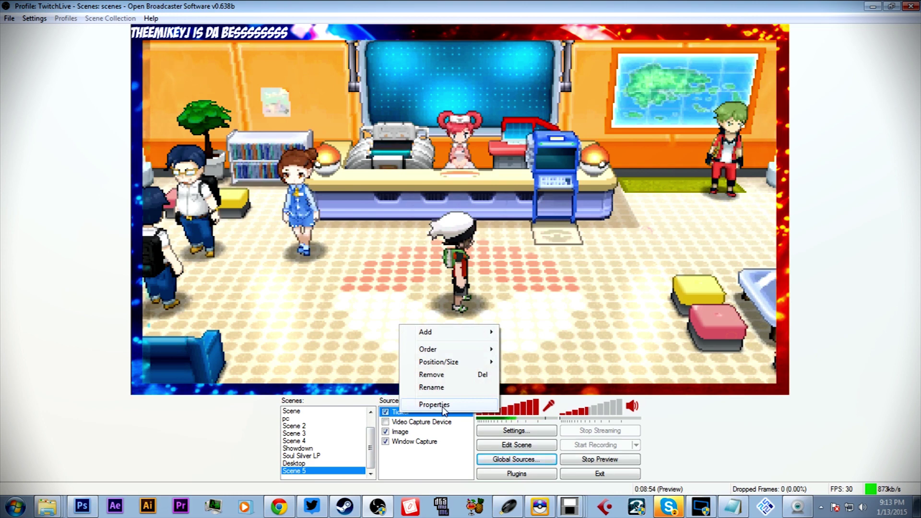
left_click(434, 405)
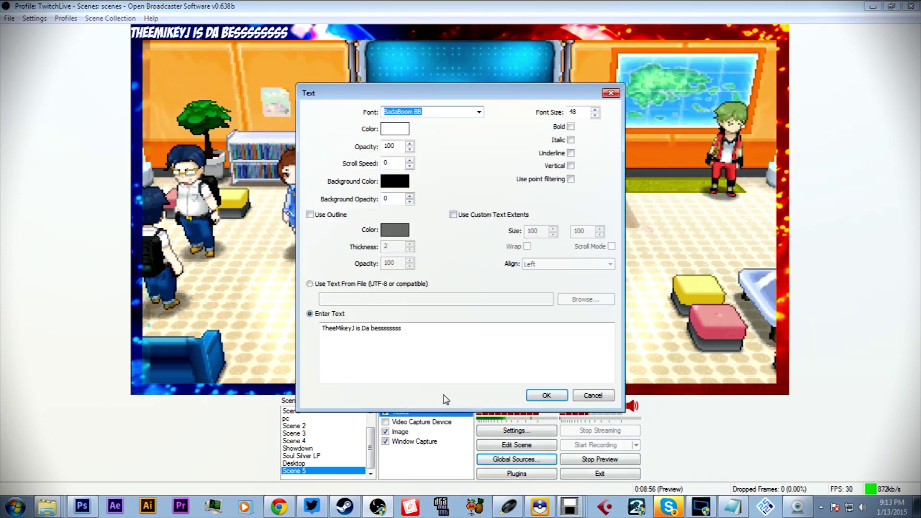
left_click(310, 215)
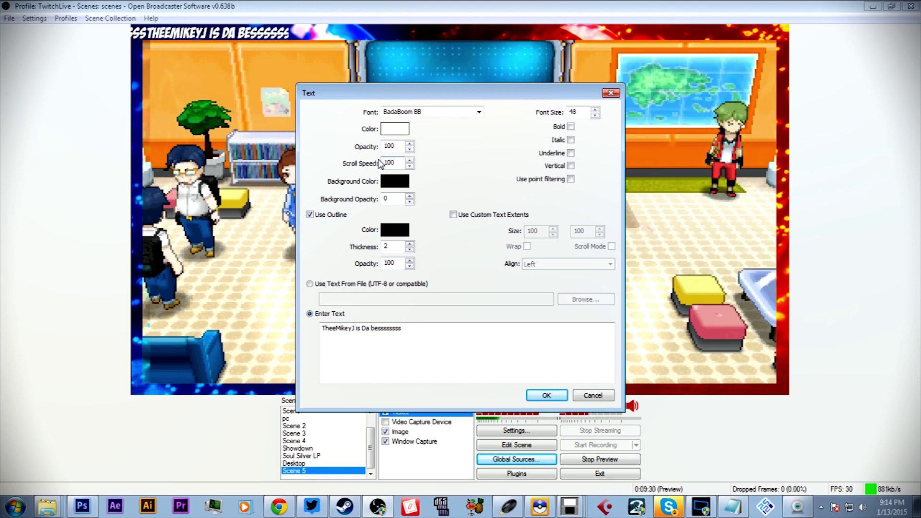
left_click(441, 329)
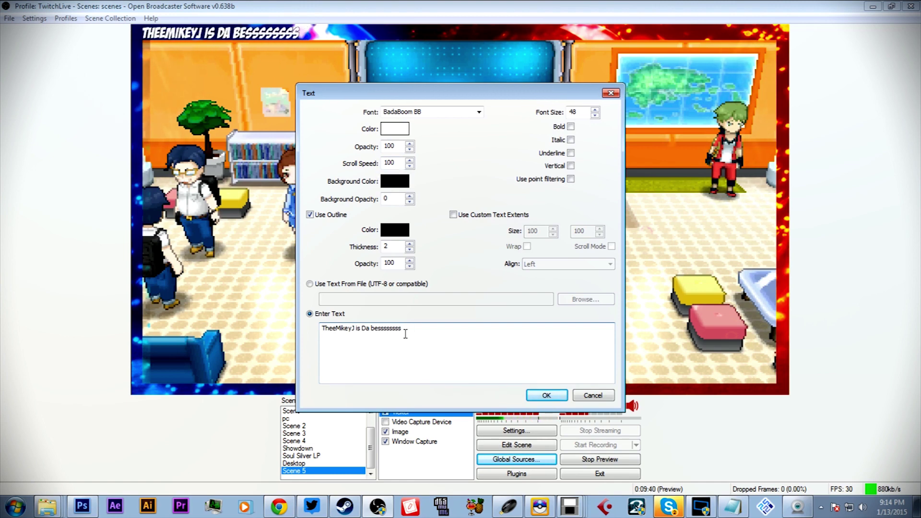
left_click(554, 396)
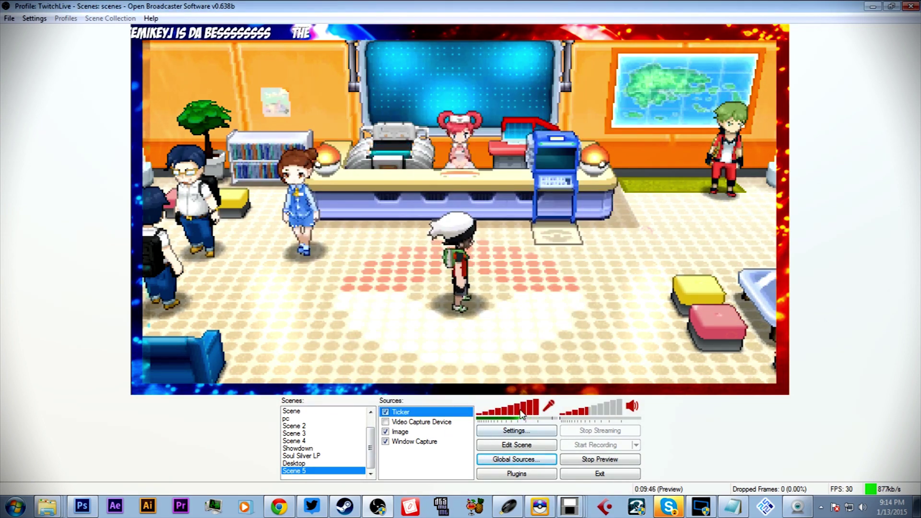
Enlarge the ticker to the full width of the preview and place it along the scene's bottom edge
left_click(516, 444)
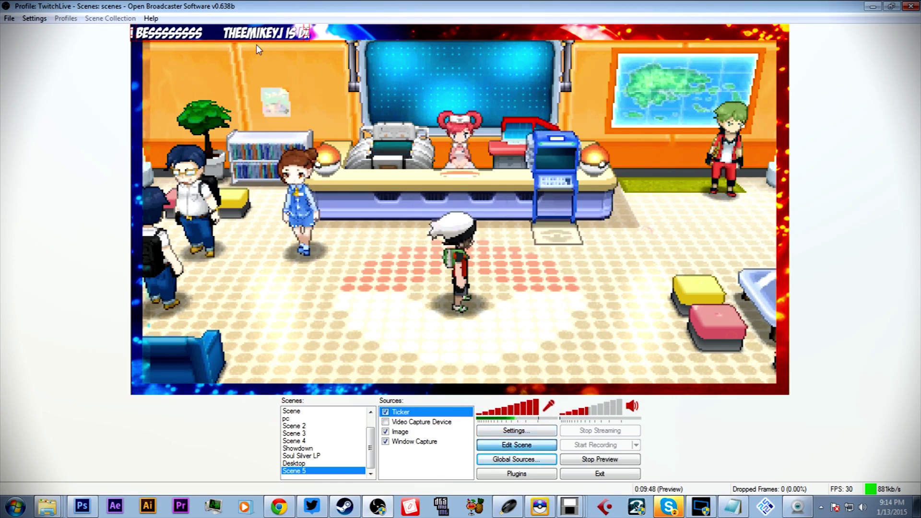
left_click_drag(308, 40, 785, 69)
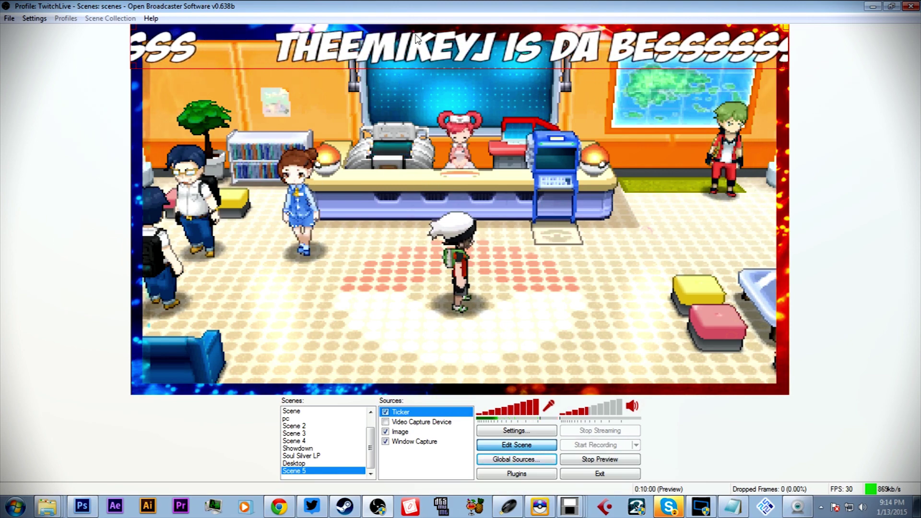
left_click_drag(446, 45, 450, 361)
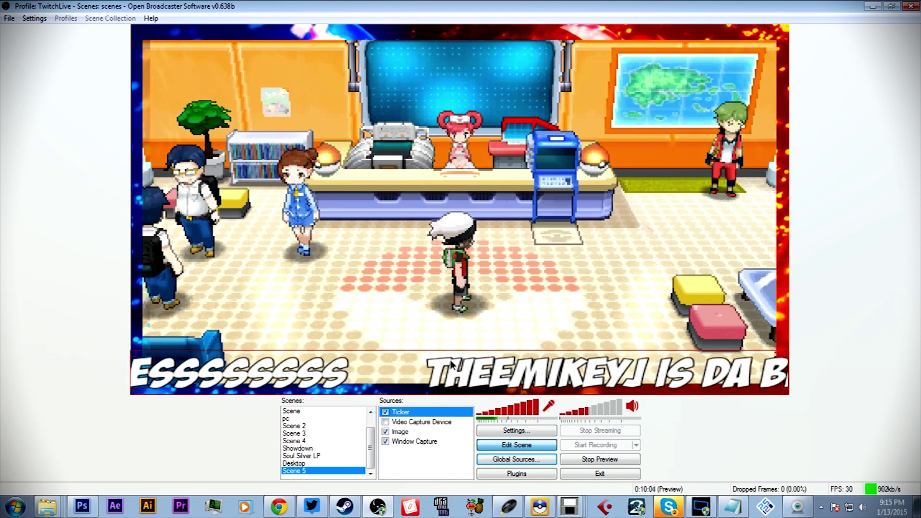
Try to add an Image Slide Show source without any images, then cancel its setup
right_click(416, 467)
mouse_move(446, 474)
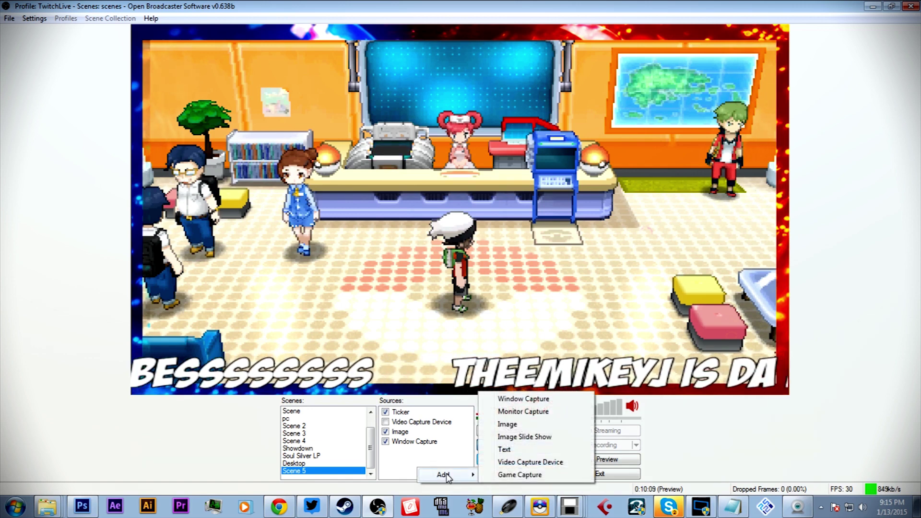
left_click(528, 438)
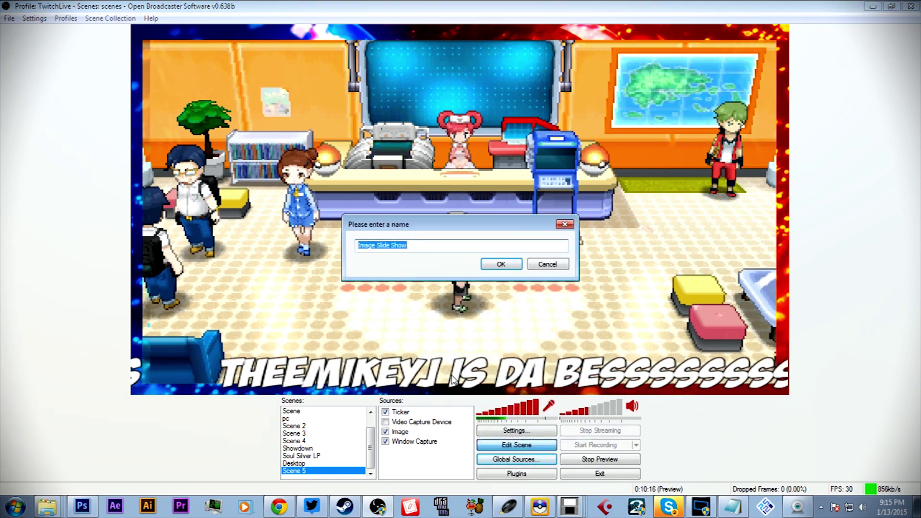
left_click(500, 265)
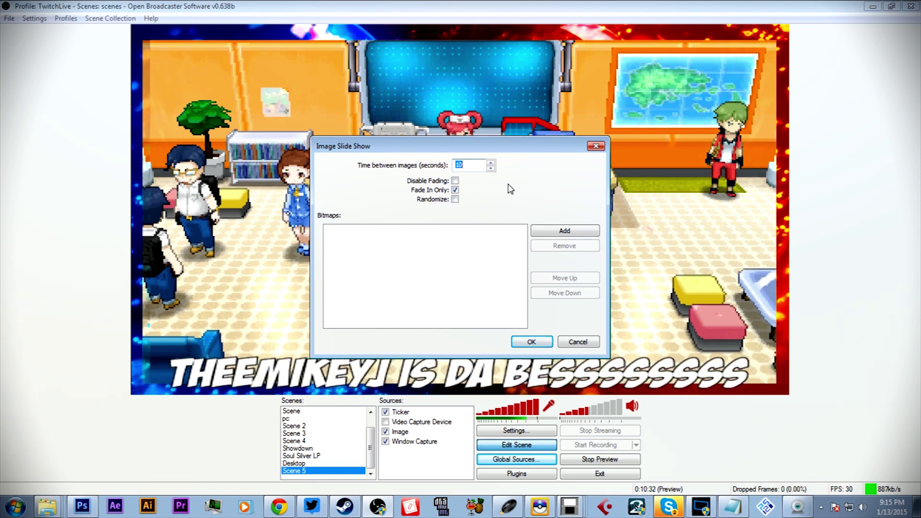
left_click(527, 345)
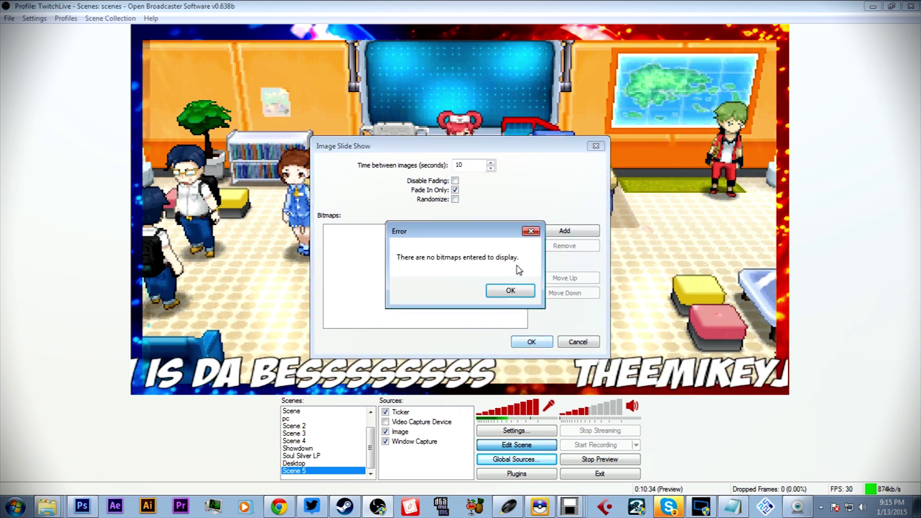
left_click(527, 290)
left_click(585, 341)
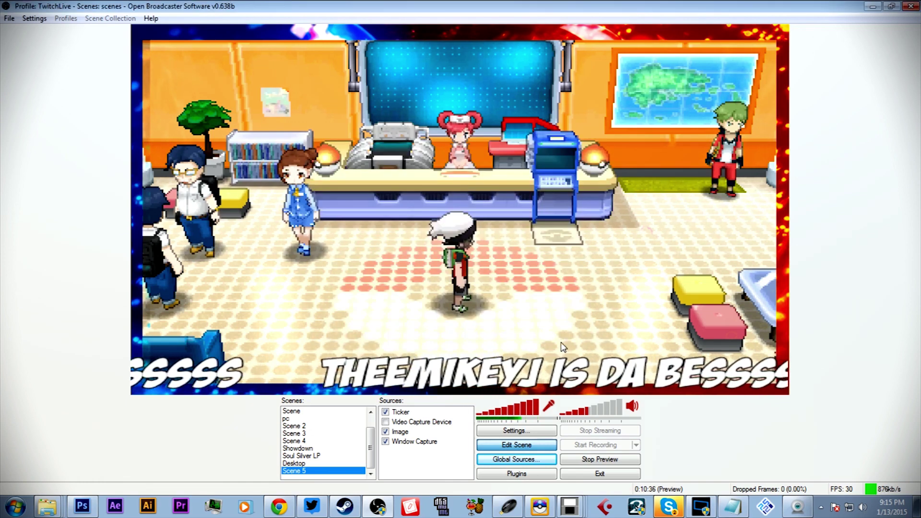
Add a Game Capture source to Scene 5 under its default name and open its capture settings
right_click(396, 455)
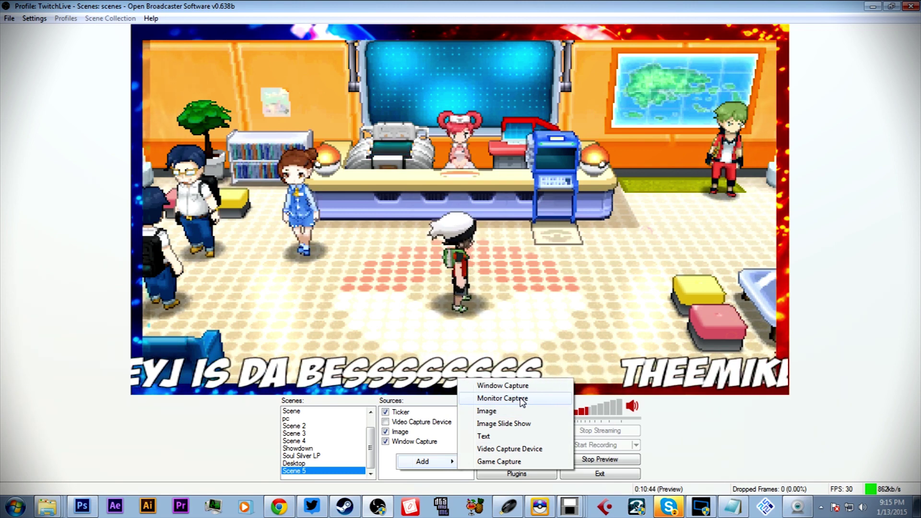
left_click(507, 462)
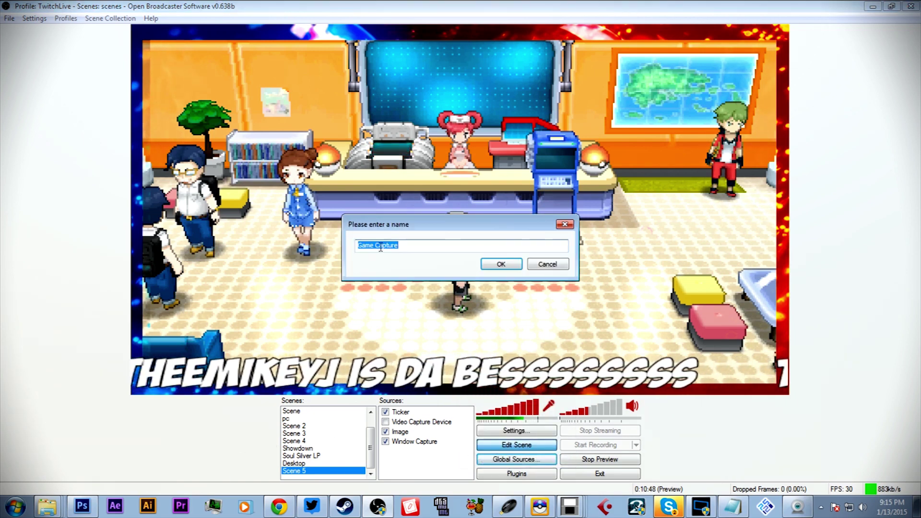
left_click(499, 265)
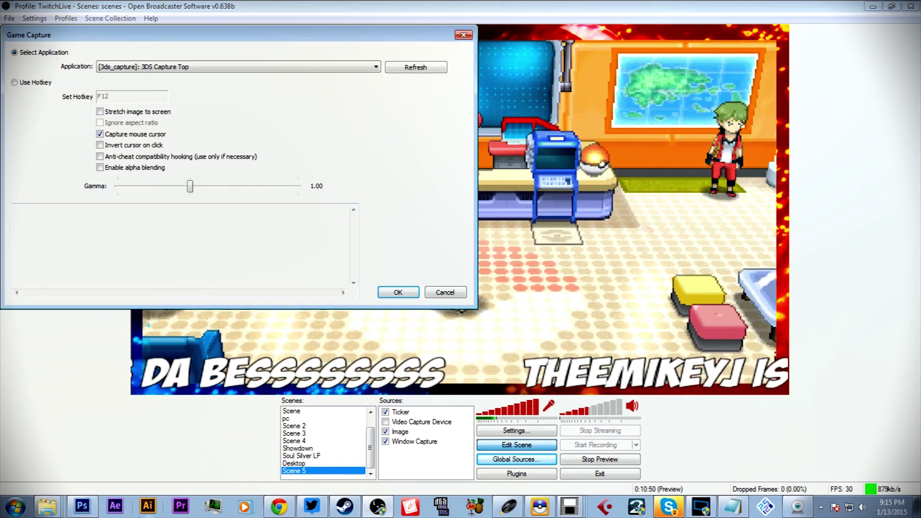
Switch to Steam and launch Portal 2 from the game library
mouse_move(326, 510)
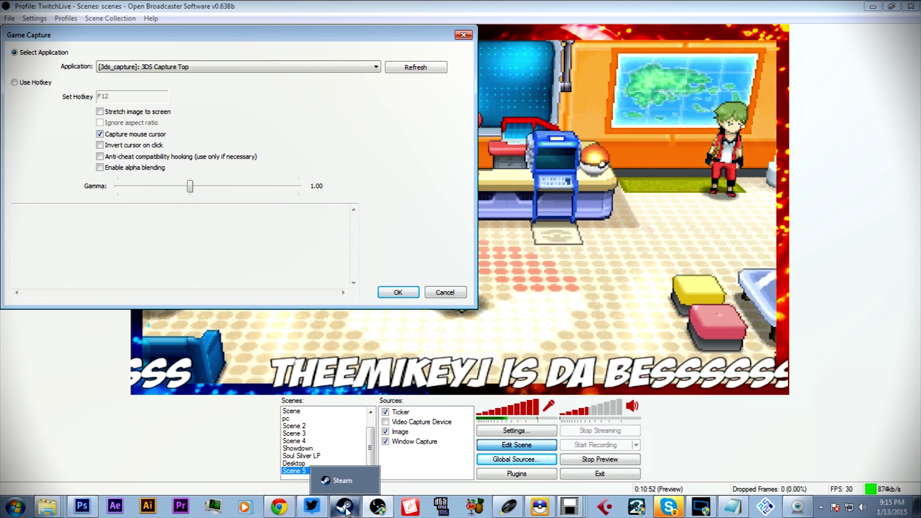
left_click(345, 508)
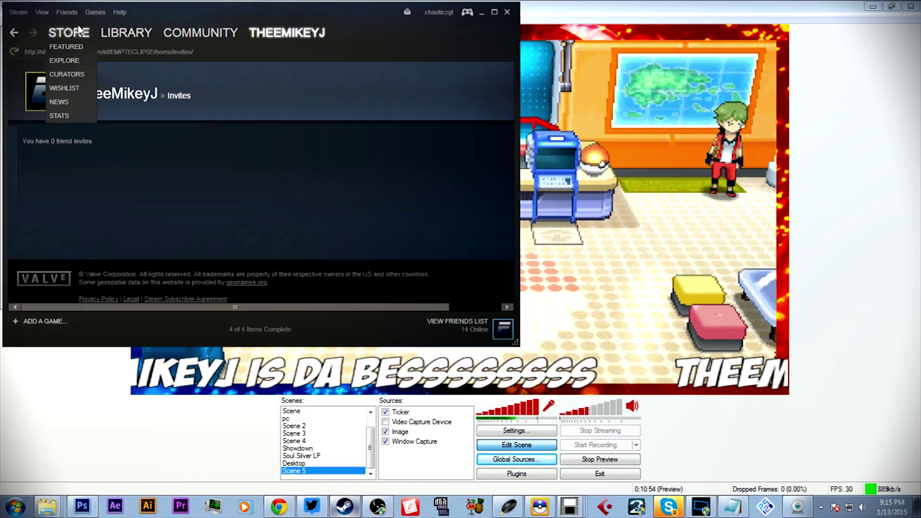
mouse_move(121, 36)
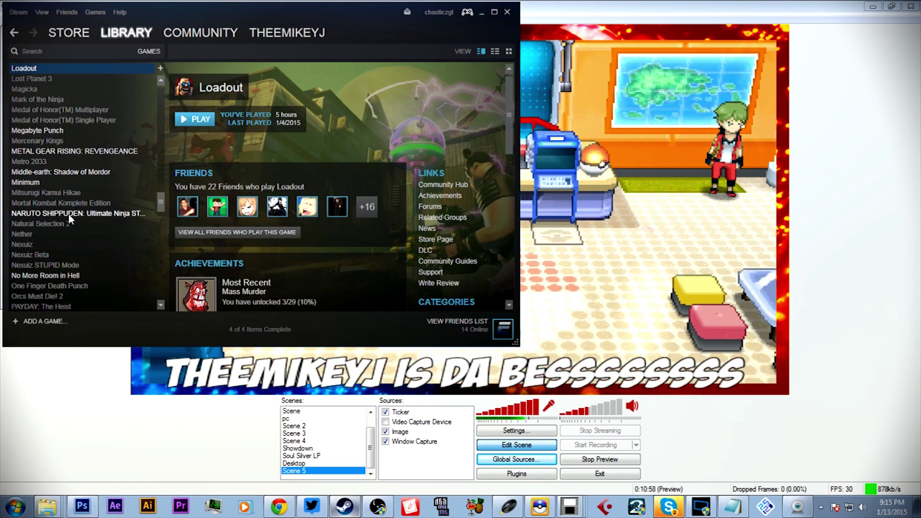
scroll(68, 215, "down", 7)
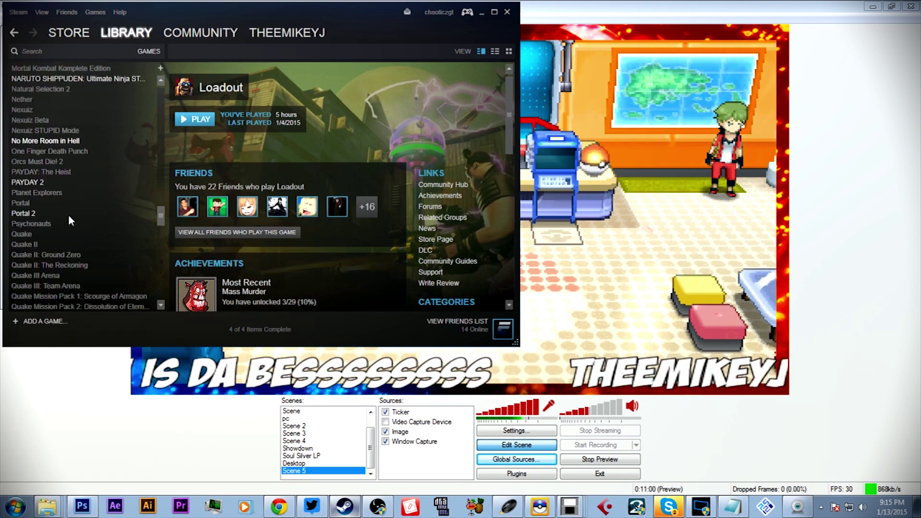
left_click(27, 141)
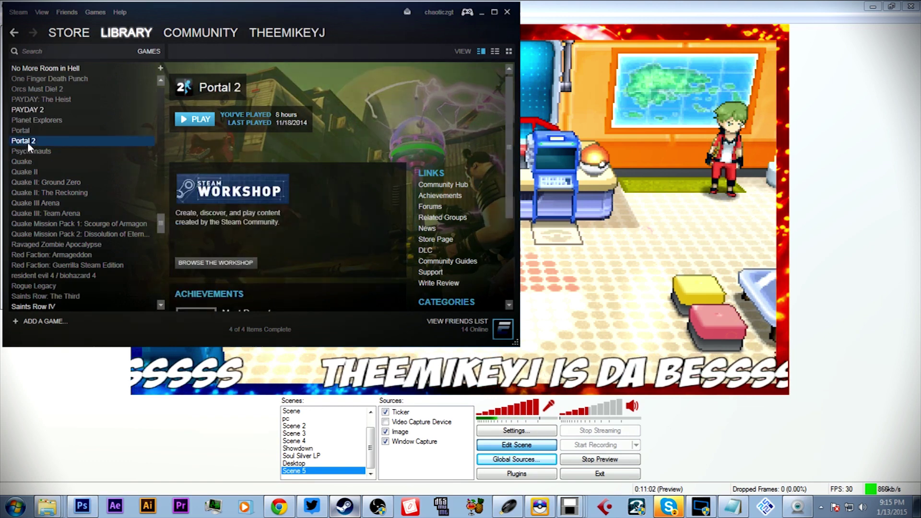
left_click(193, 120)
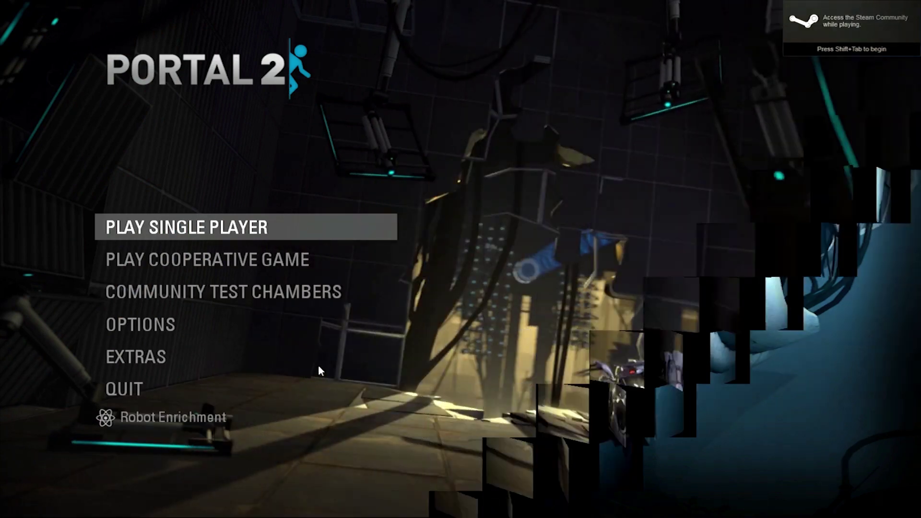
Set Portal 2's display mode to Run In A Window in its video options and apply the change
key("Return")
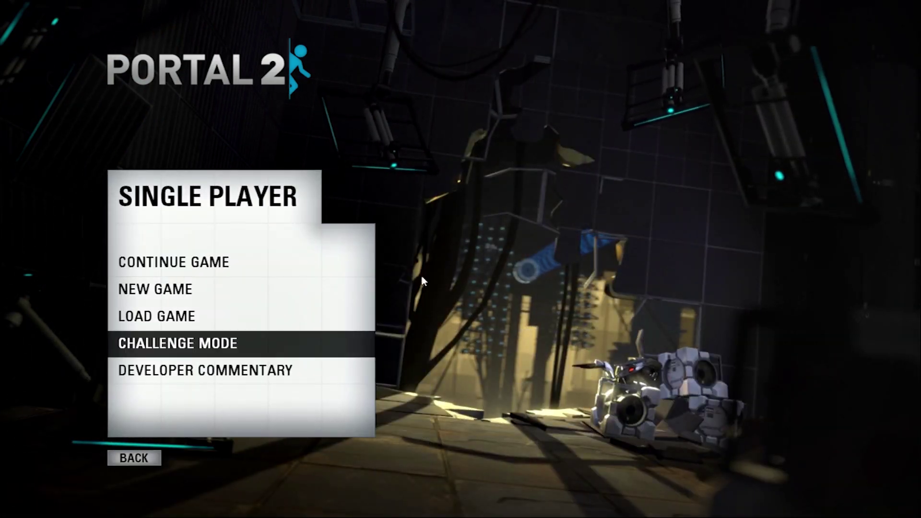
left_click(134, 457)
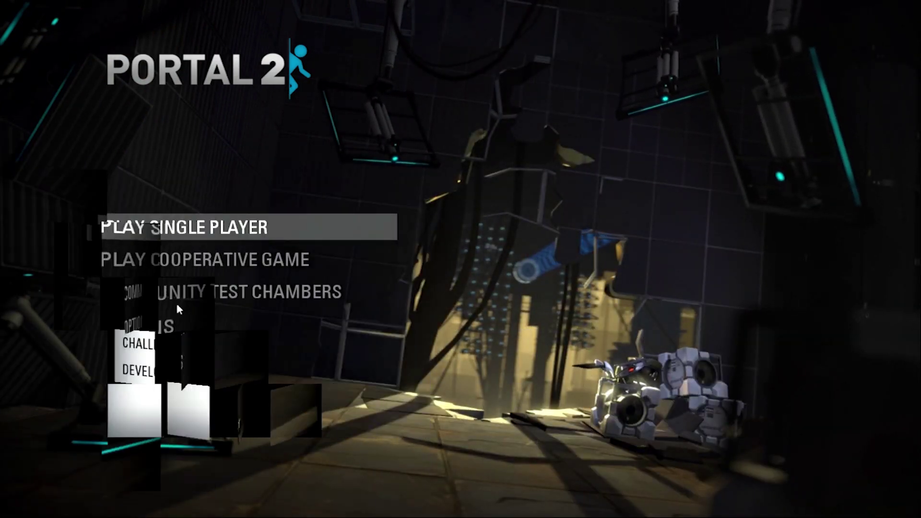
left_click(139, 324)
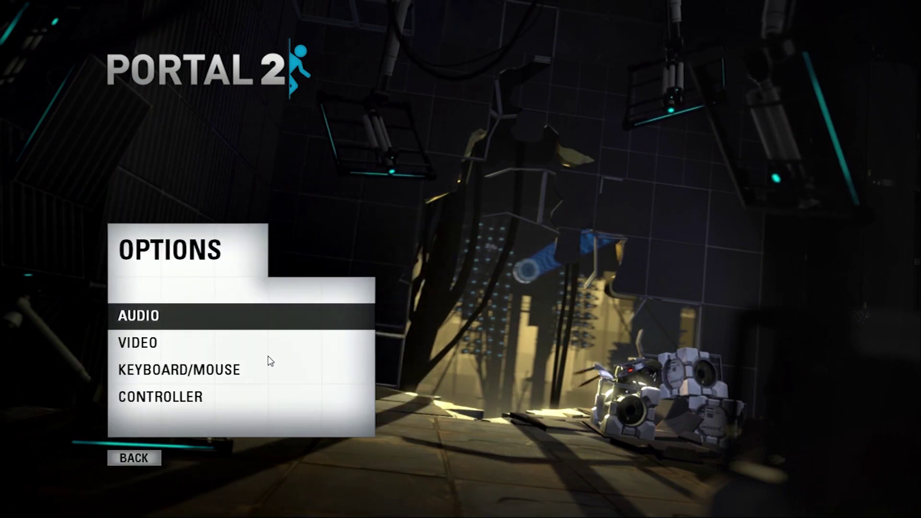
left_click(159, 342)
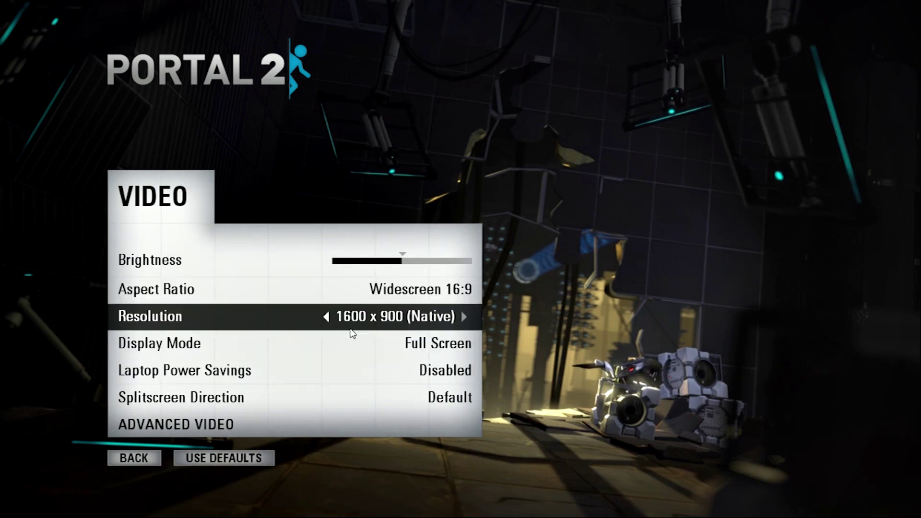
left_click(373, 344)
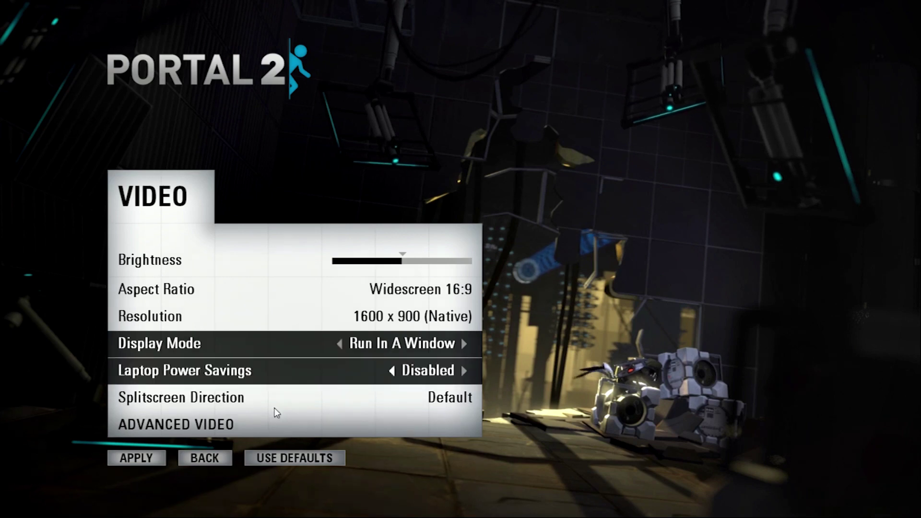
left_click(152, 456)
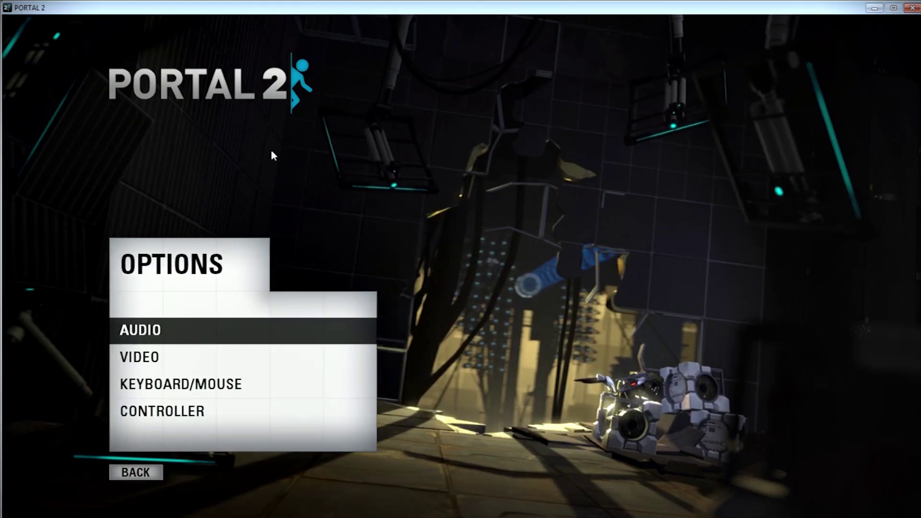
Set Portal 2's resolution to 1280 x 720 in the video options and apply the change
left_click(155, 358)
left_click(324, 303)
left_click(379, 305)
left_click(466, 304)
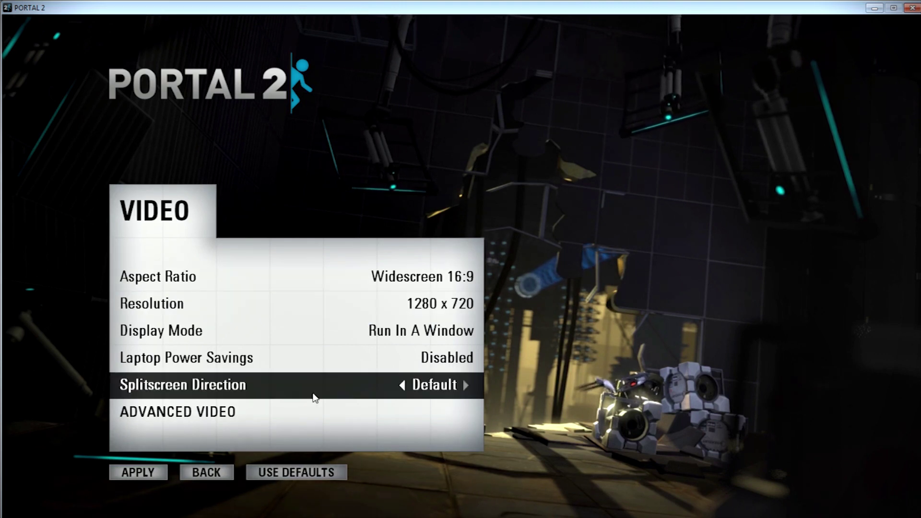
left_click(159, 466)
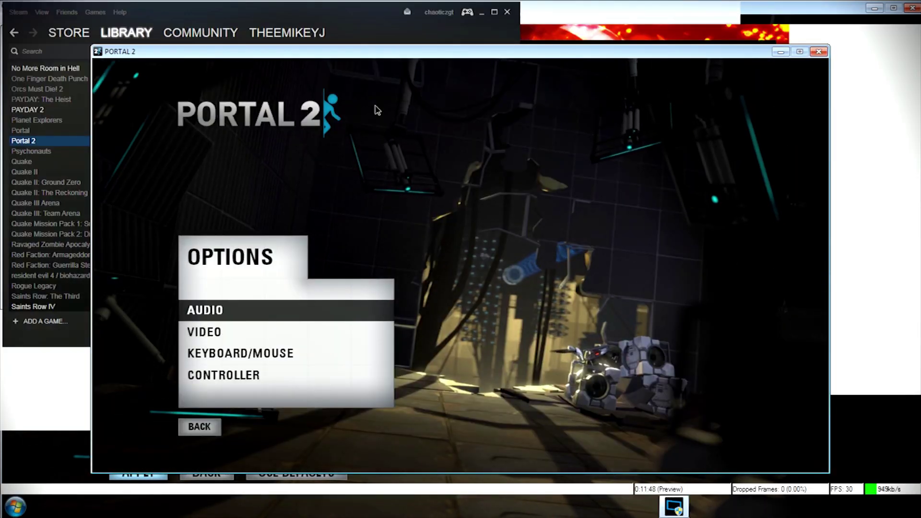
Clear the Portal 2 and Steam windows out of the way and move the Game Capture settings over the preview
left_click_drag(326, 54, 719, 0)
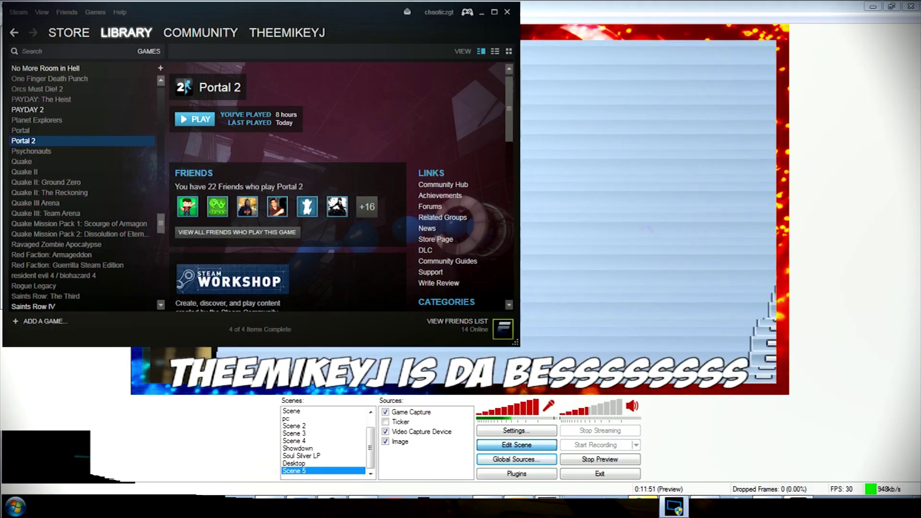
left_click(482, 12)
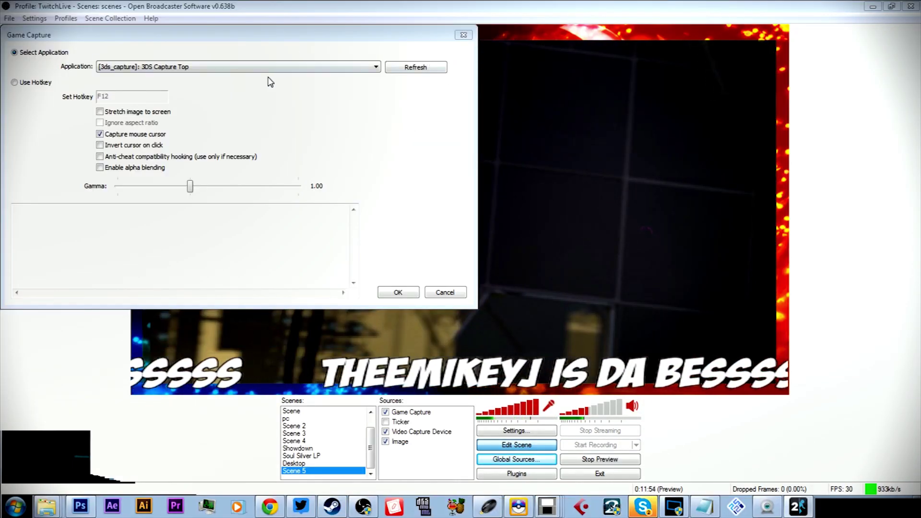
left_click_drag(303, 34, 462, 80)
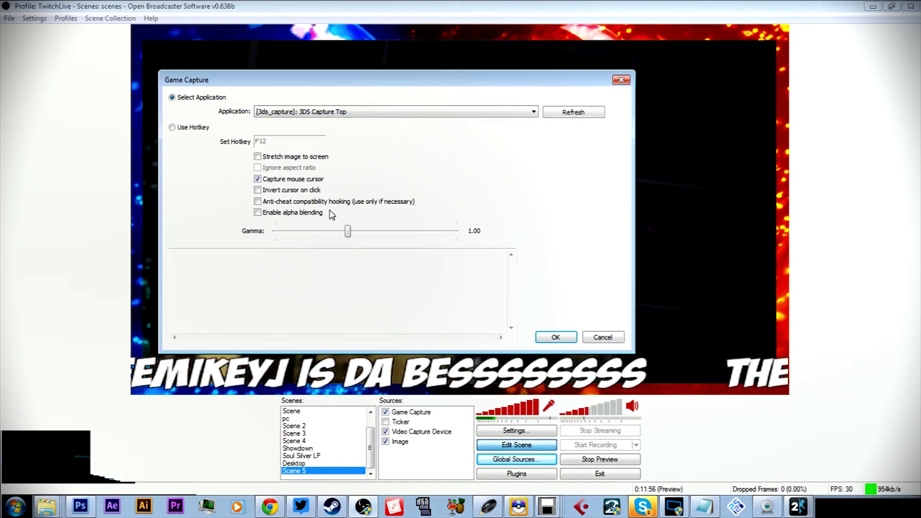
Refresh the Game Capture application list, choose [portal2]: PORTAL 2, enable Stretch image to screen and confirm the settings
left_click(402, 111)
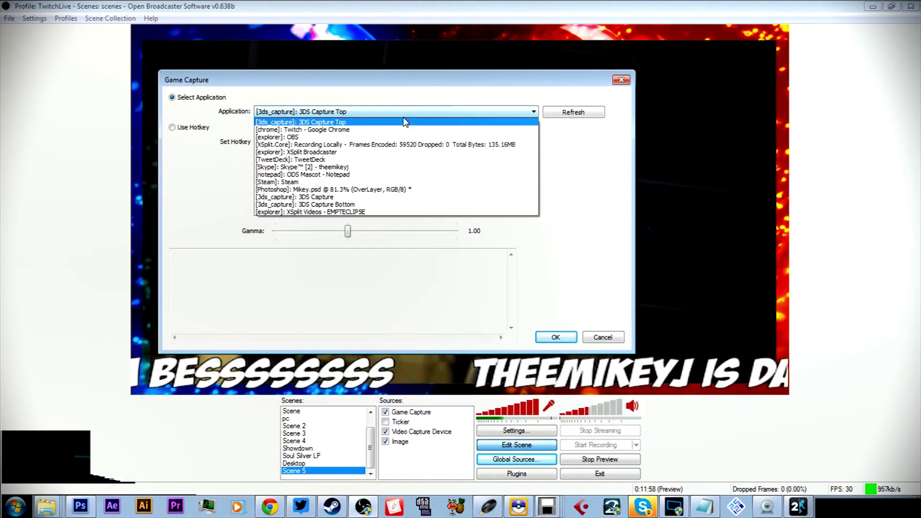
left_click(398, 117)
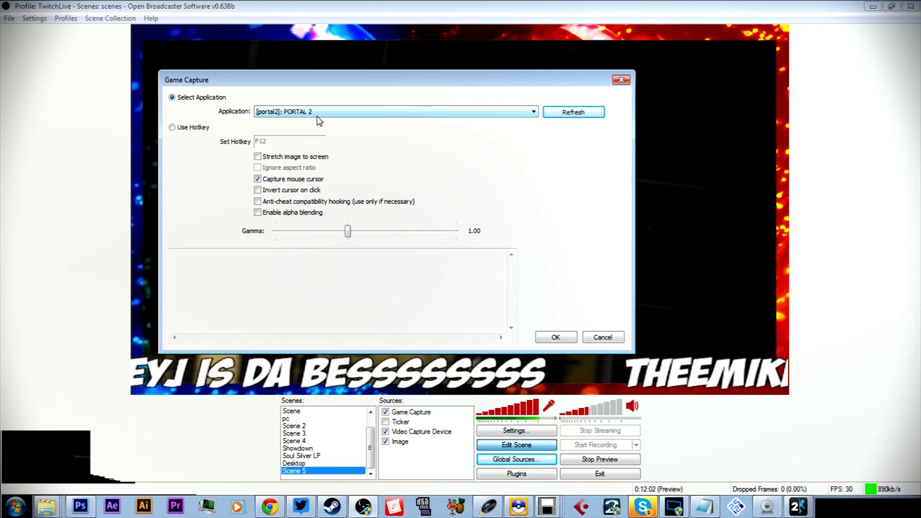
left_click(258, 157)
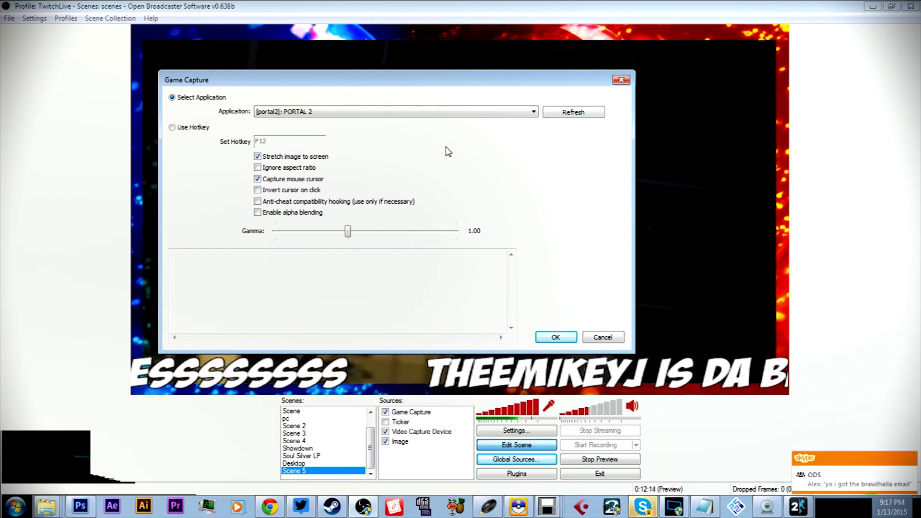
left_click(556, 337)
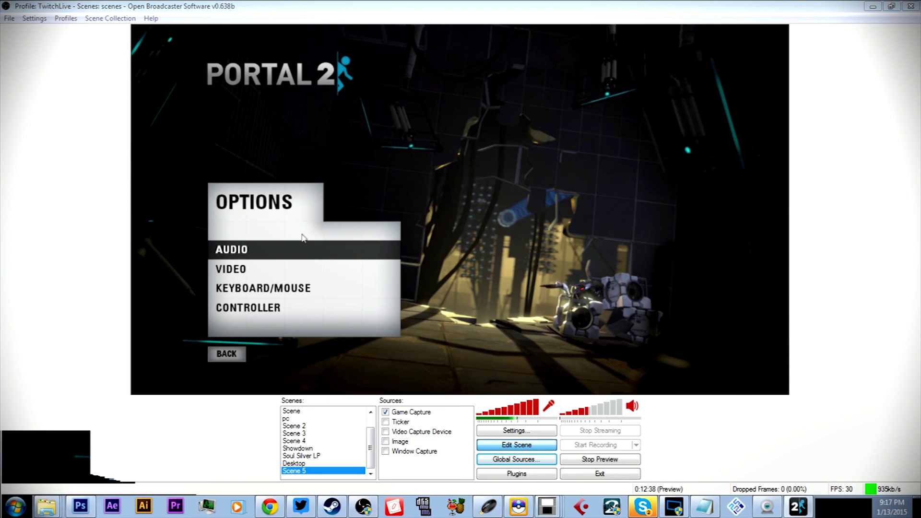
Start a single-player game in Portal 2 to test the capture, exit to the main menu and return to Open Broadcaster Software
left_click(239, 354)
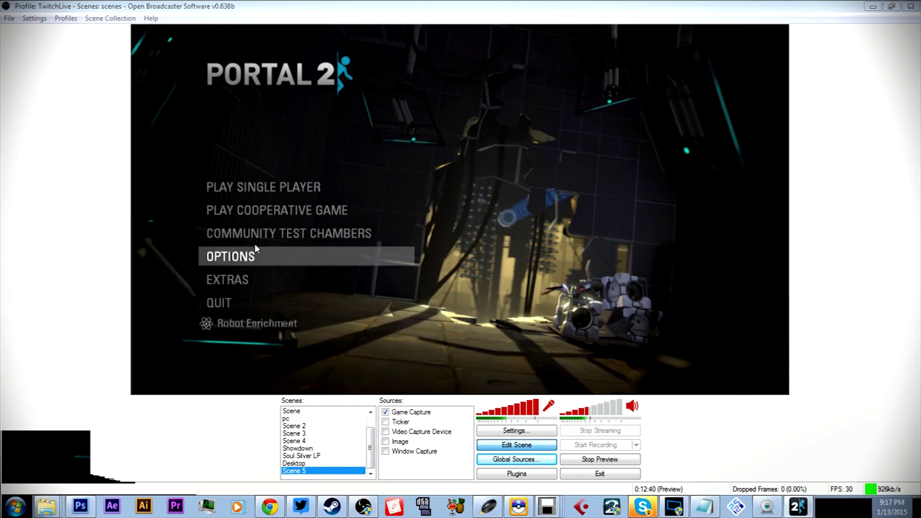
left_click(262, 186)
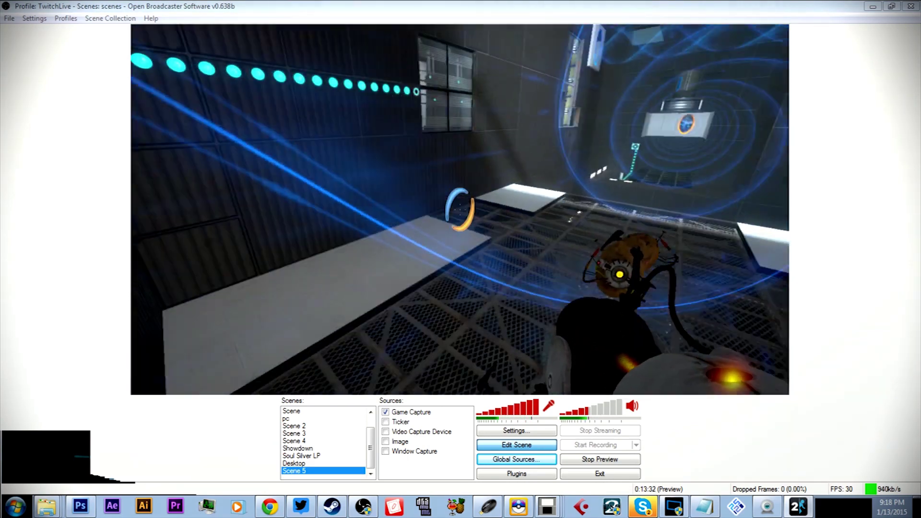
key("Escape")
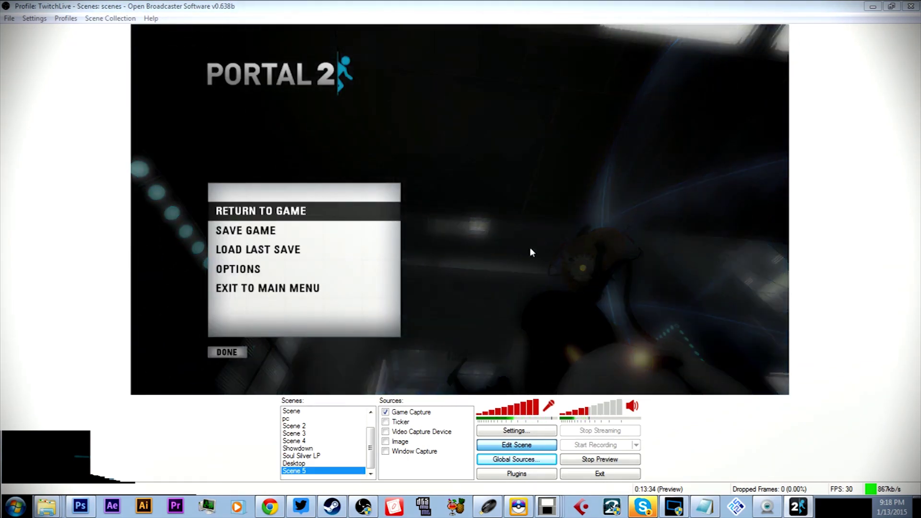
left_click(252, 296)
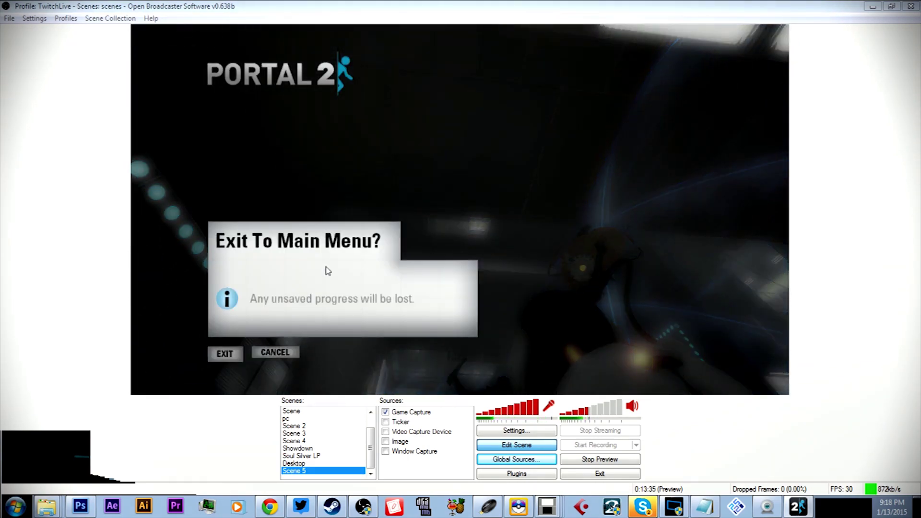
left_click(225, 355)
key("alt+Tab")
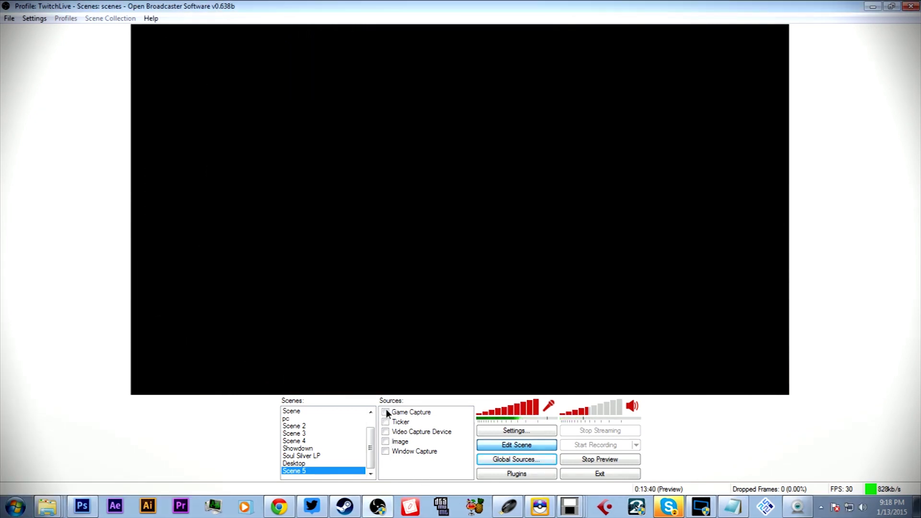
Enable the Ticker, Image and Window Capture sources in Scene 5, keeping Video Capture Device off
left_click(386, 422)
left_click(386, 432)
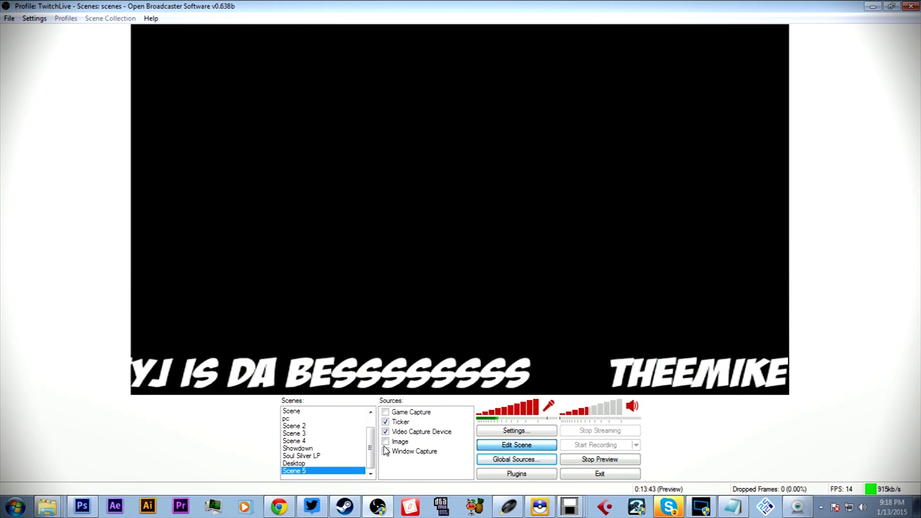
left_click(385, 432)
left_click(385, 442)
left_click(386, 451)
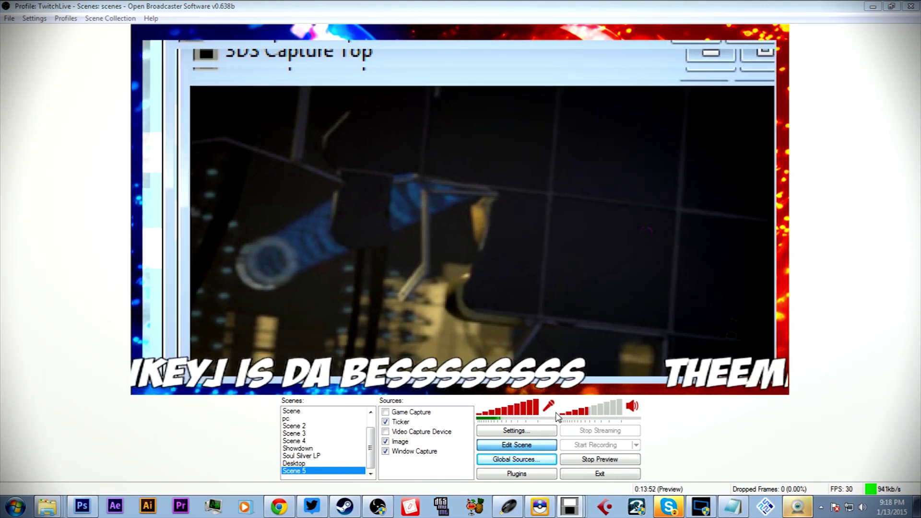
Close and relaunch 3DS Capture, then move its Bottom and Top windows off this monitor
mouse_move(573, 510)
left_click(607, 479)
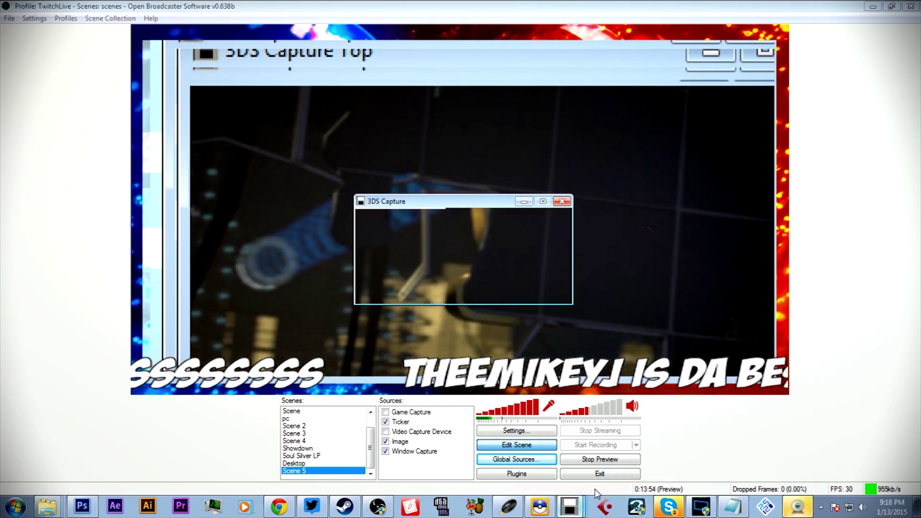
left_click(562, 202)
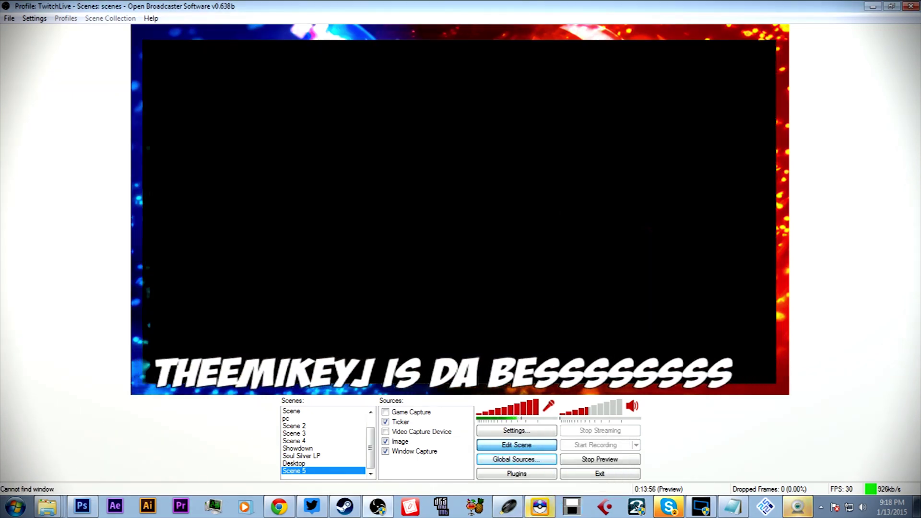
left_click(570, 506)
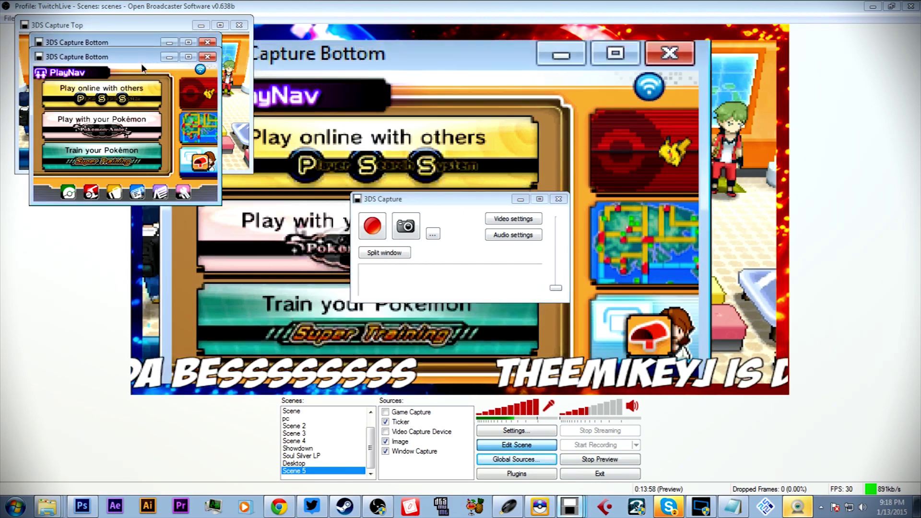
left_click_drag(142, 65, 920, 190)
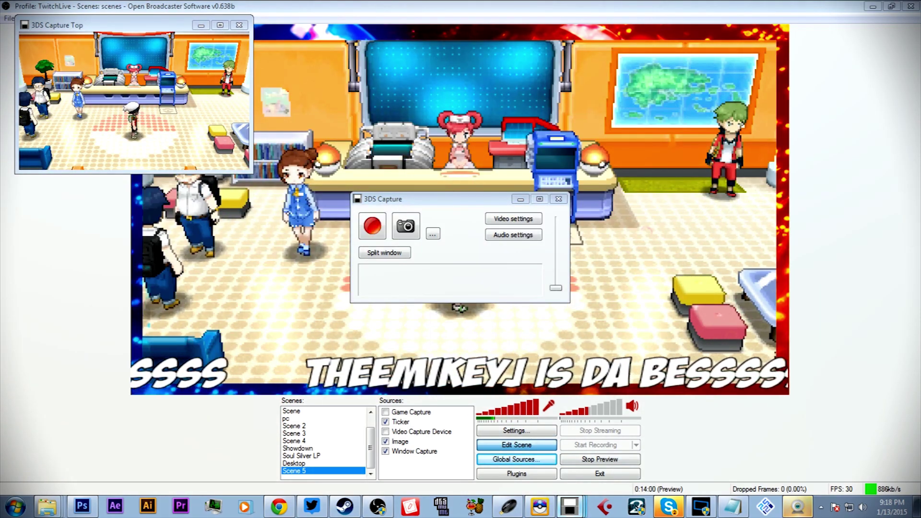
left_click_drag(142, 31, 920, 34)
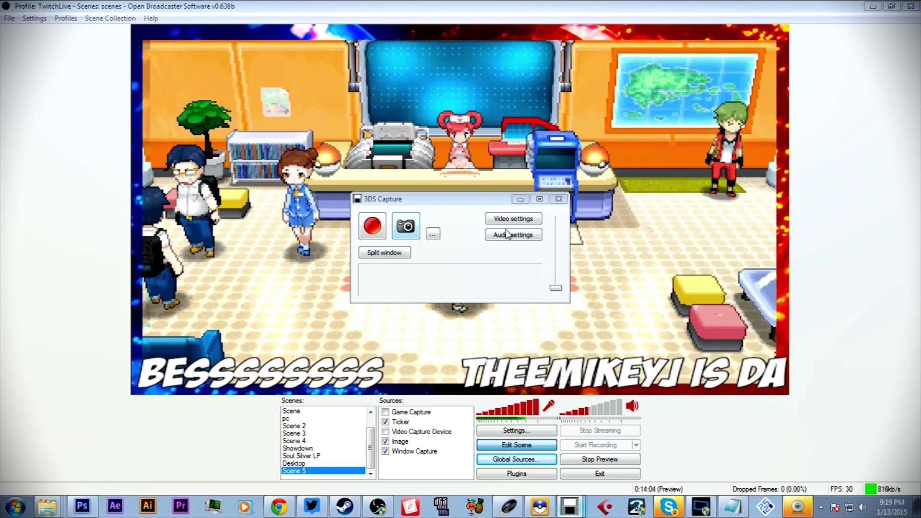
Dismiss the 3DS Capture control window and bring the 3DS Capture Top window to the front for the window capture
left_click(559, 199)
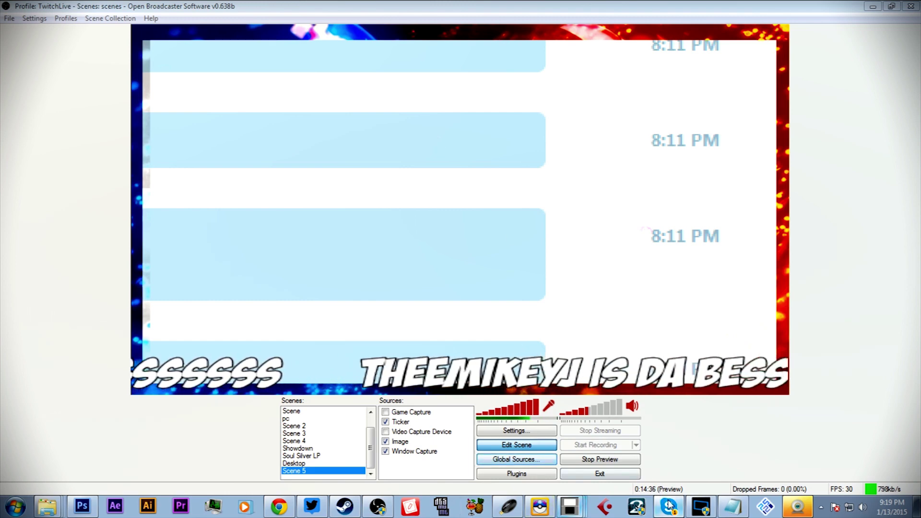
mouse_move(569, 508)
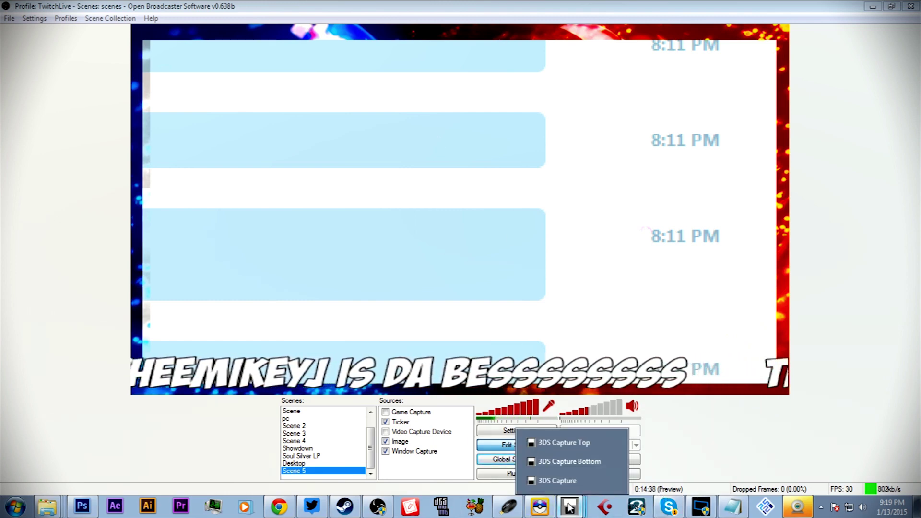
left_click(557, 440)
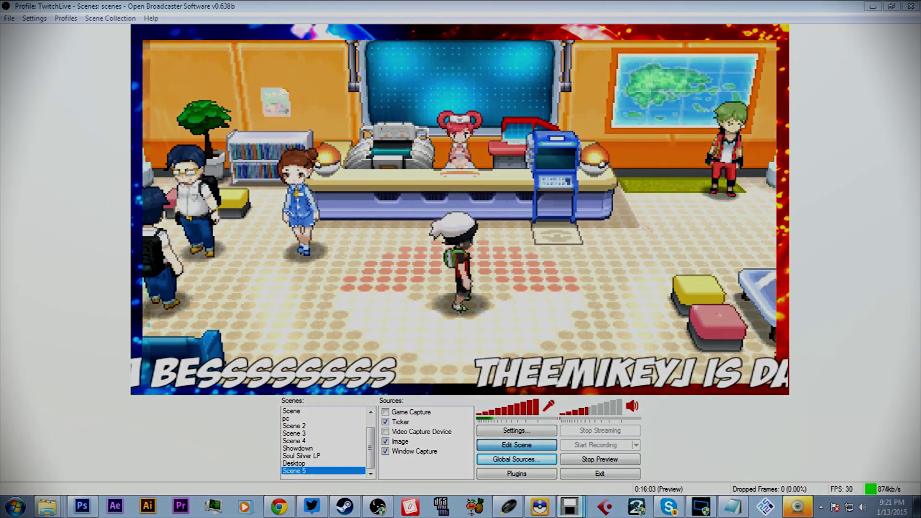
mouse_move(701, 506)
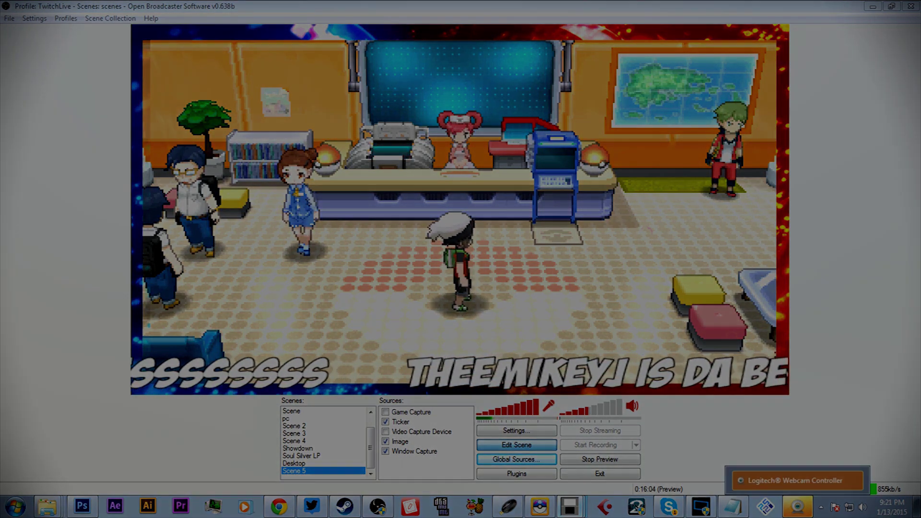